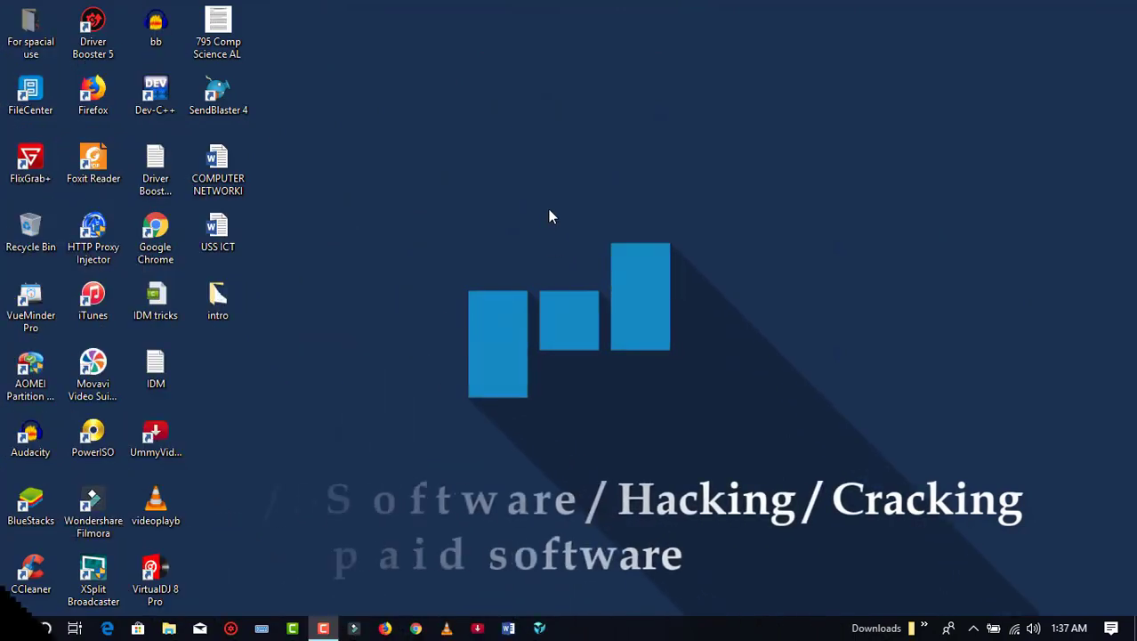
pyautogui.rightClick(548, 215)
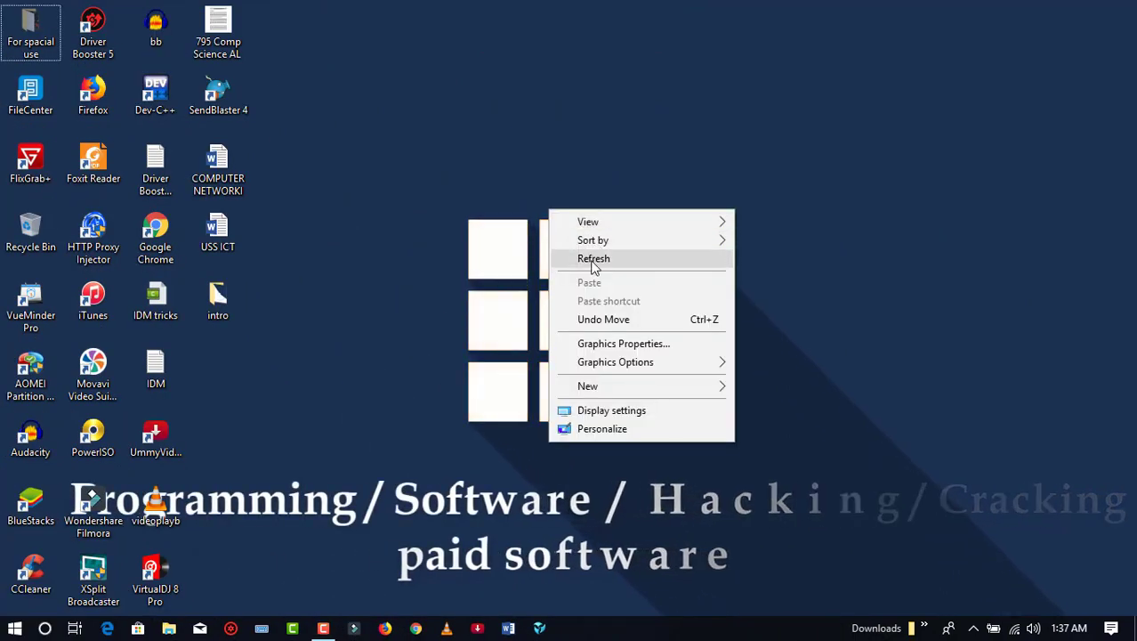
pyautogui.click(589, 256)
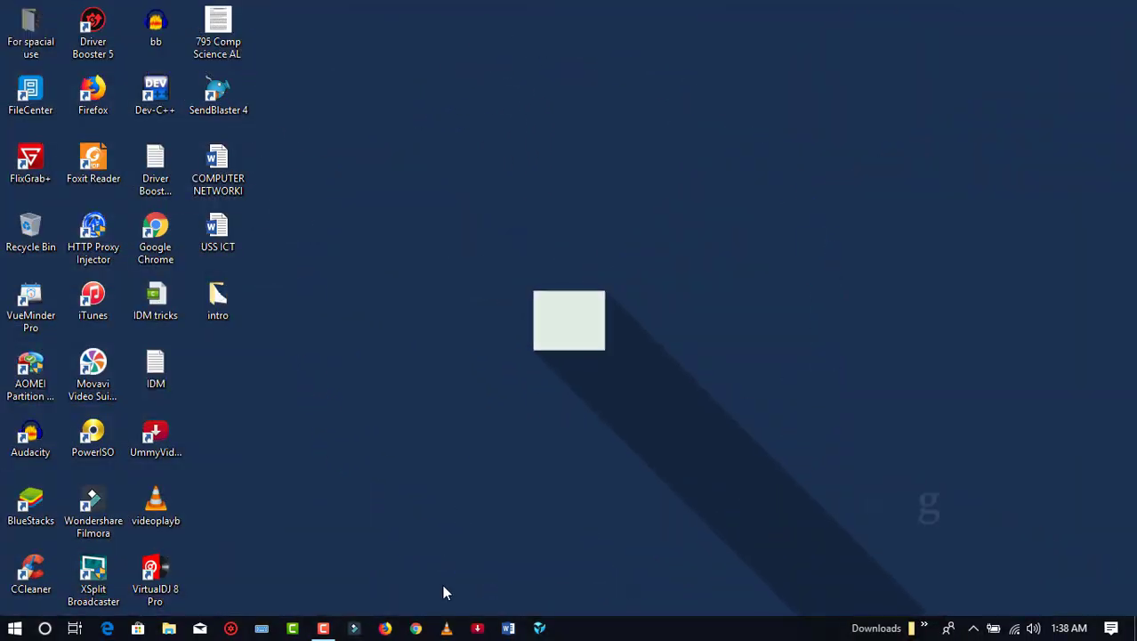
# - Launch Firefox, go to YouTube and open the signed-in account's own channel page
pyautogui.click(385, 627)
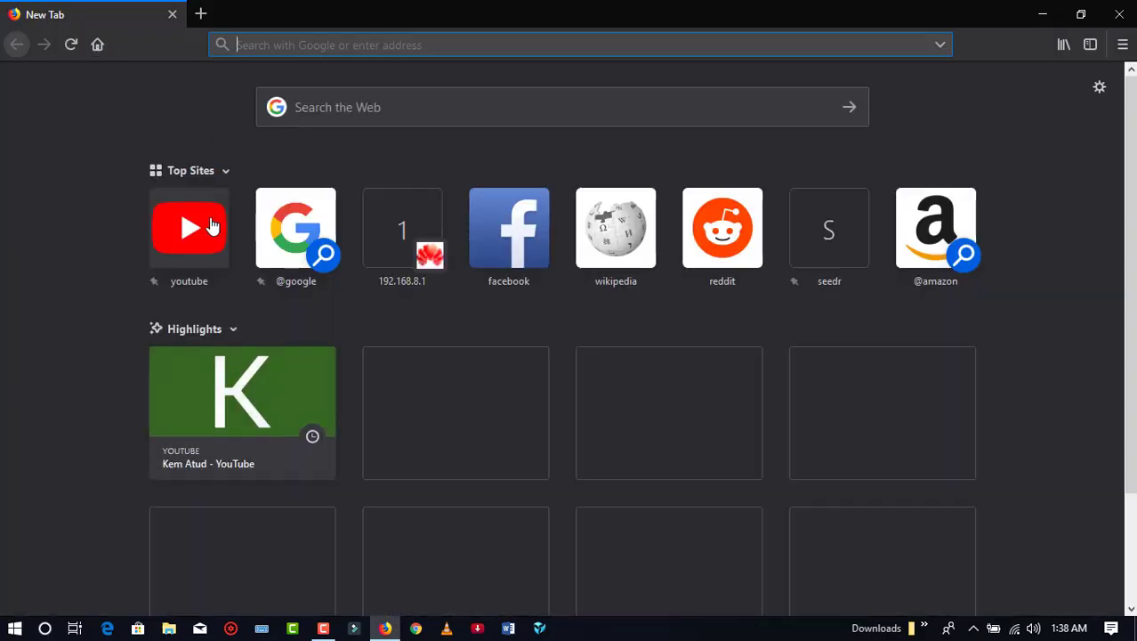
pyautogui.click(189, 225)
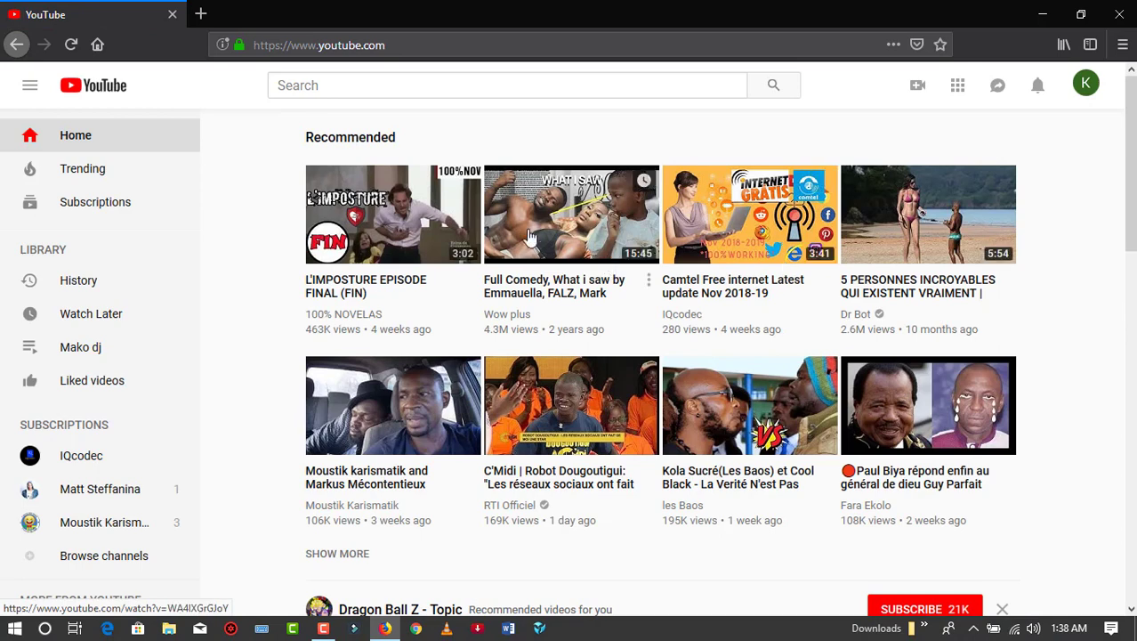
pyautogui.click(1084, 82)
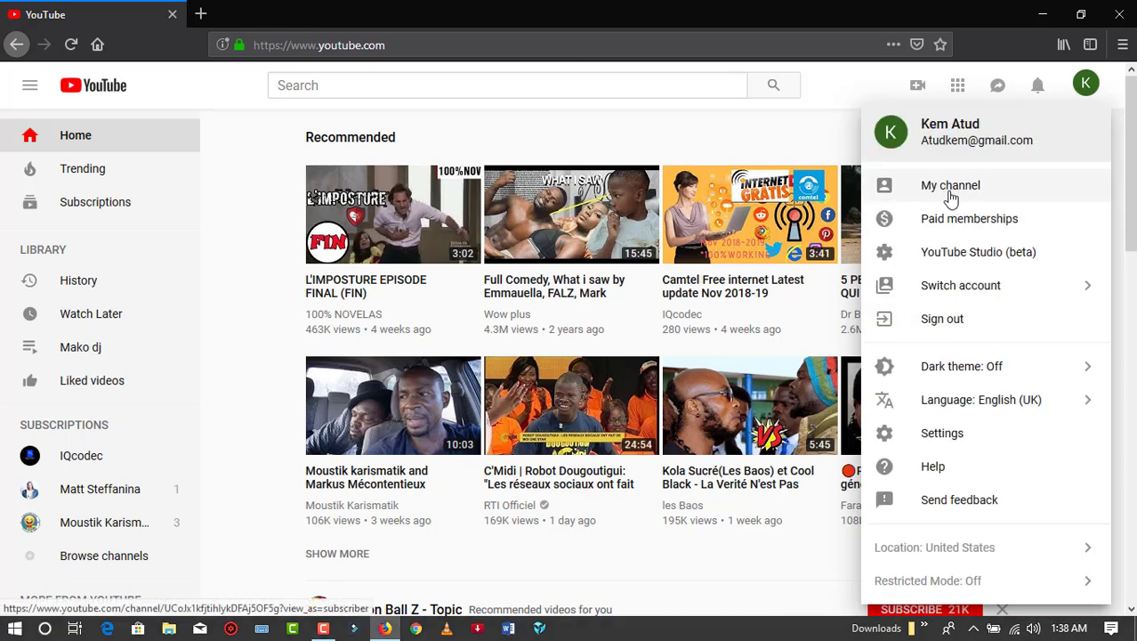
pyautogui.click(939, 192)
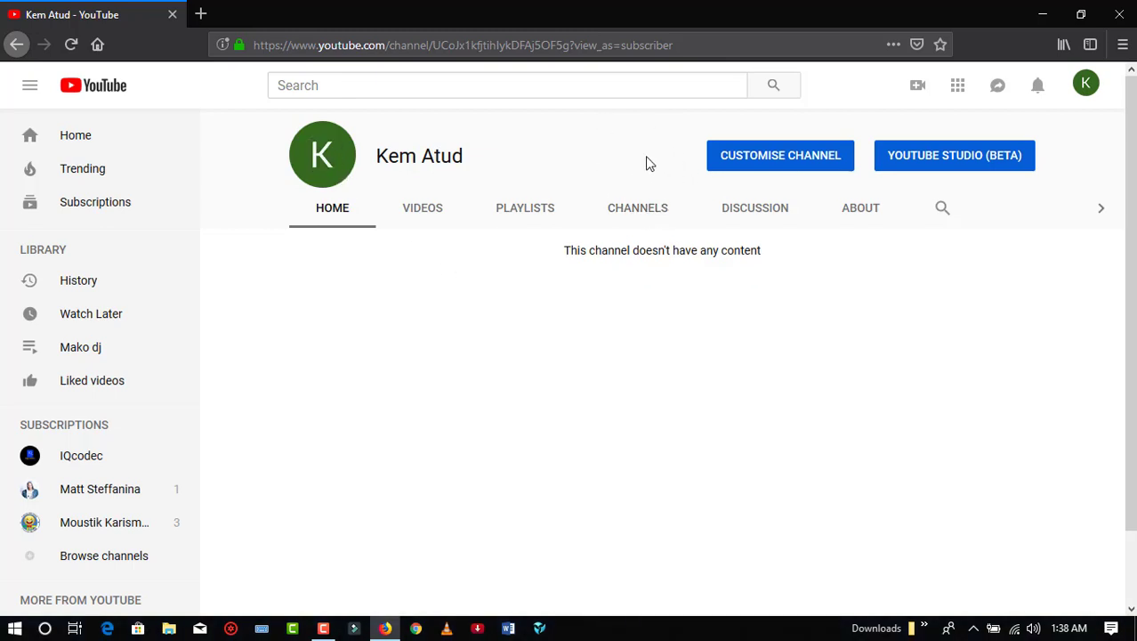
# - Check the channel's Videos section, return to its Home section and open the channel for customisation
pyautogui.click(432, 214)
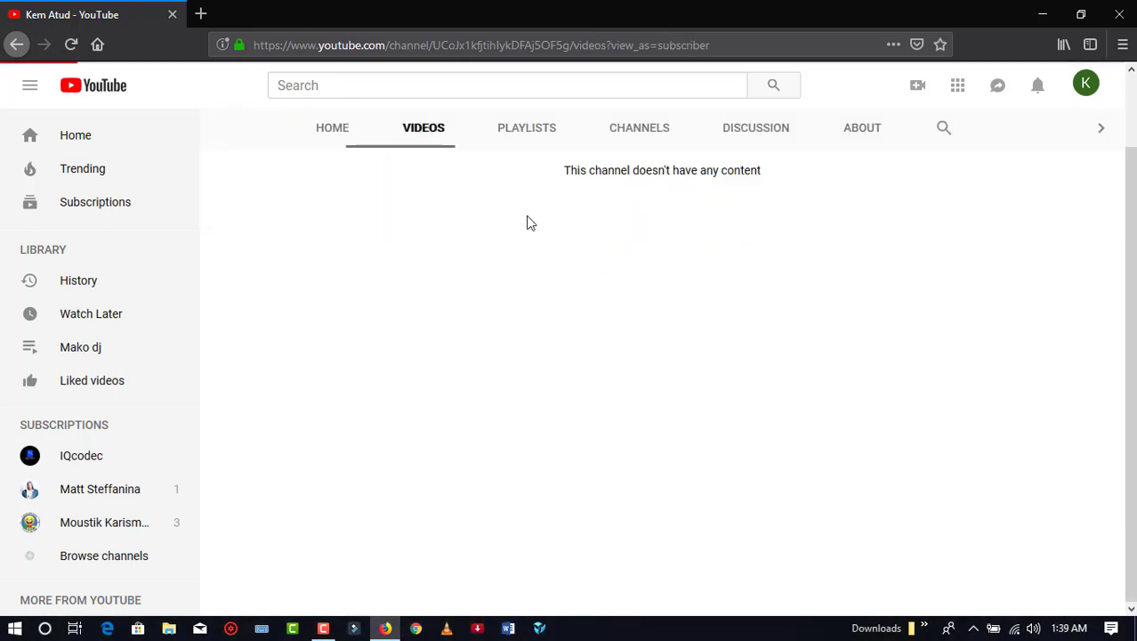
pyautogui.click(335, 216)
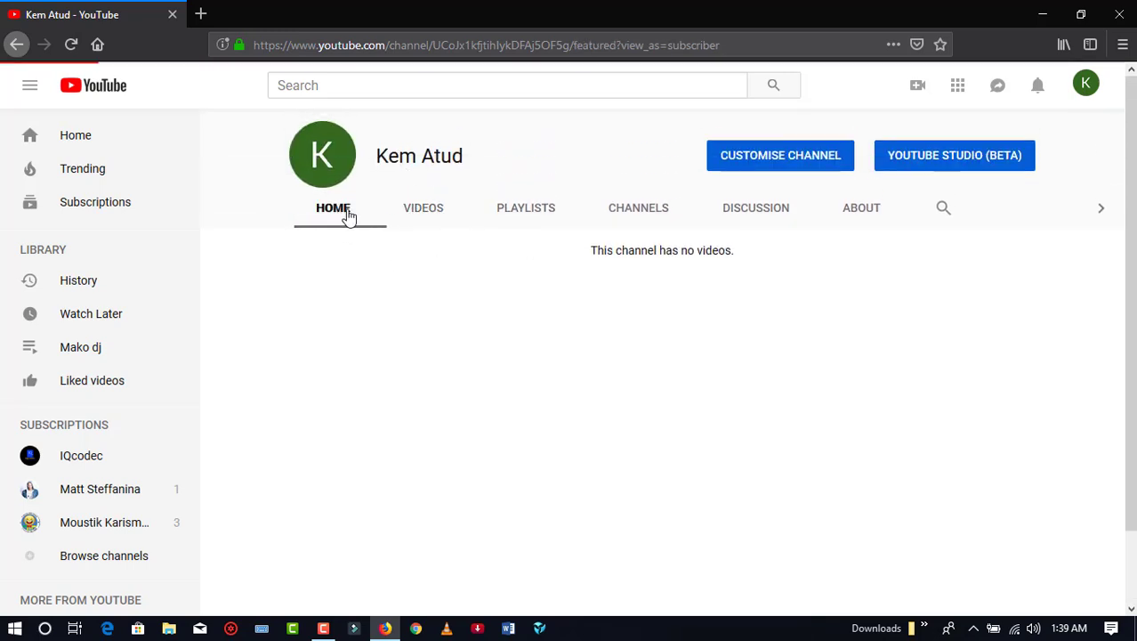
pyautogui.click(791, 162)
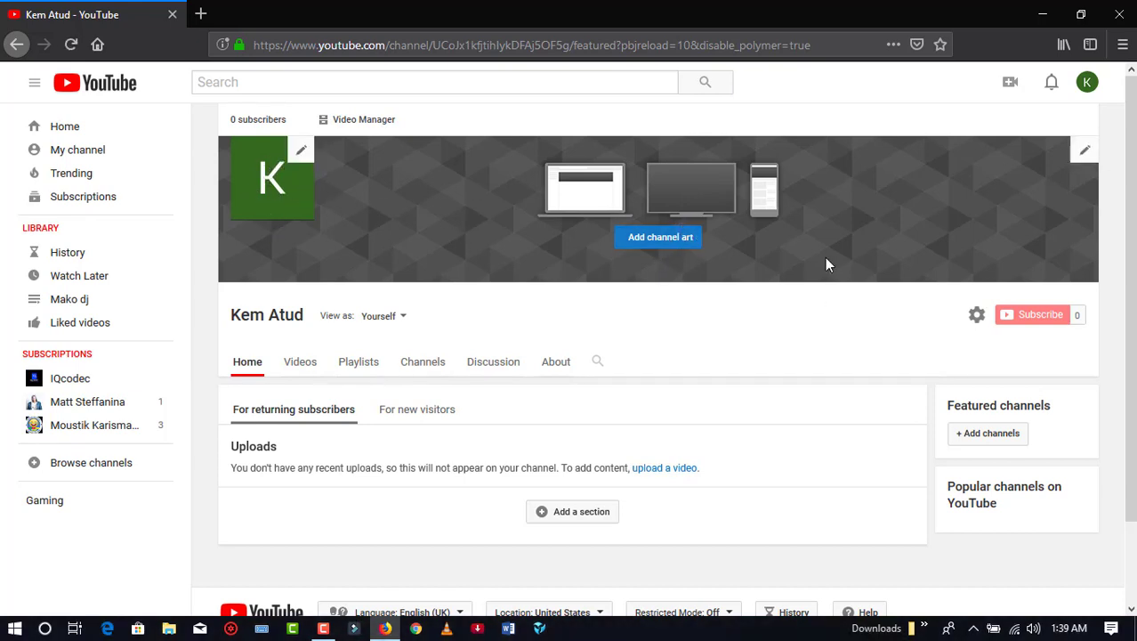
# - Check the recommended image size and file size limit for uploading channel art, and close the upload dialog without choosing a photo
pyautogui.click(678, 239)
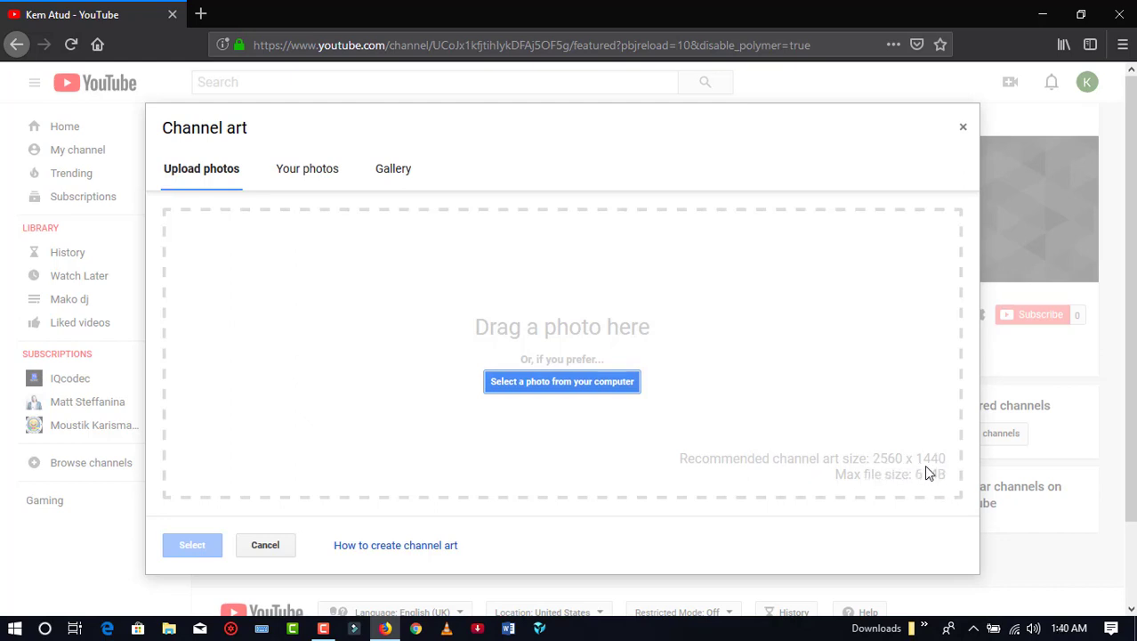
pyautogui.click(265, 545)
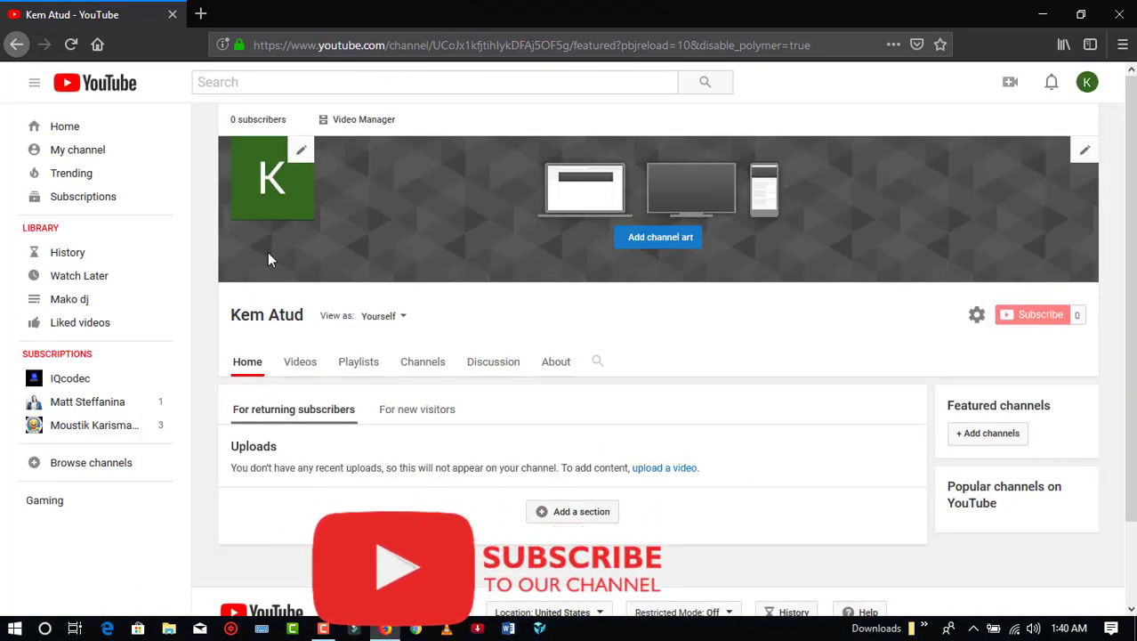
pyautogui.scroll(-1, 437, 345)
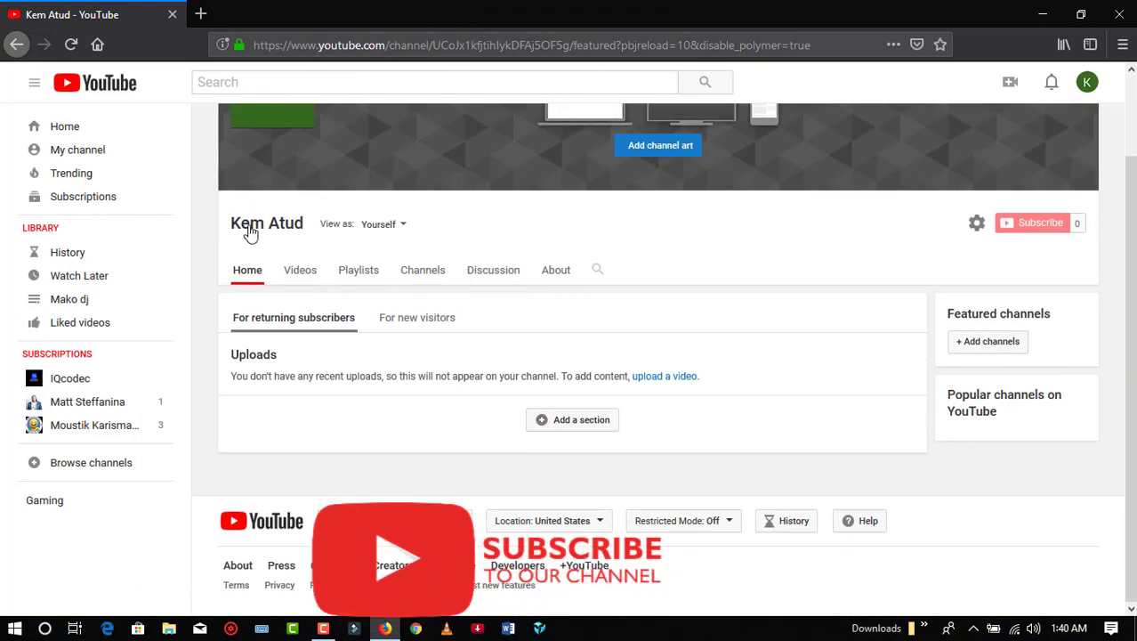
pyautogui.scroll(1, 627, 418)
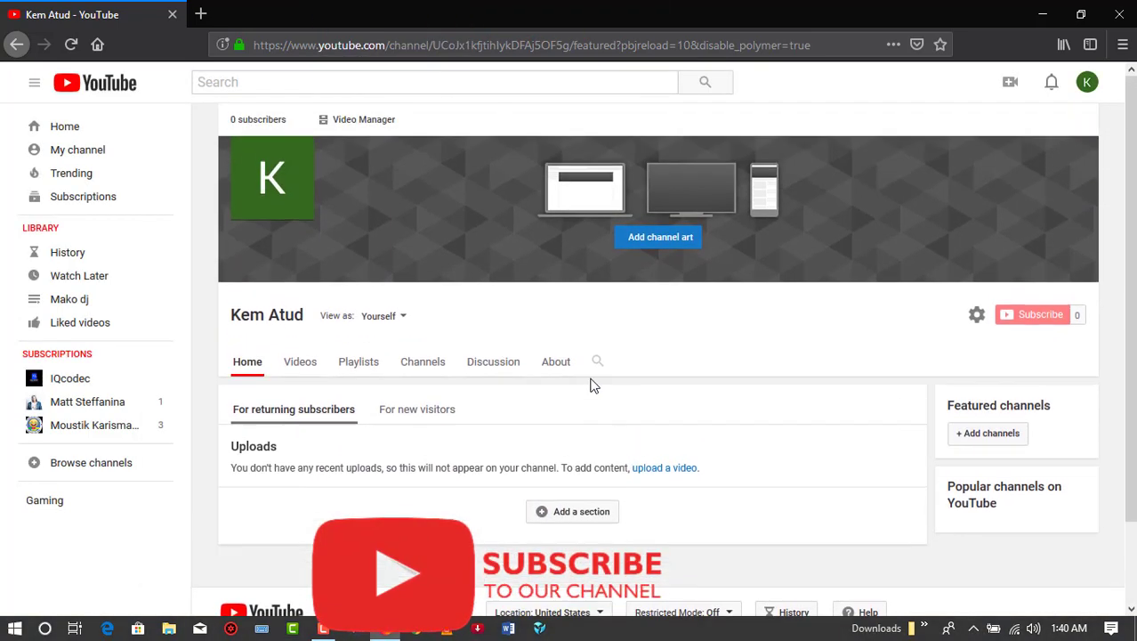
# - Search the web for "pixabay" in a new browser tab and open the Pixabay website from the results
pyautogui.click(201, 15)
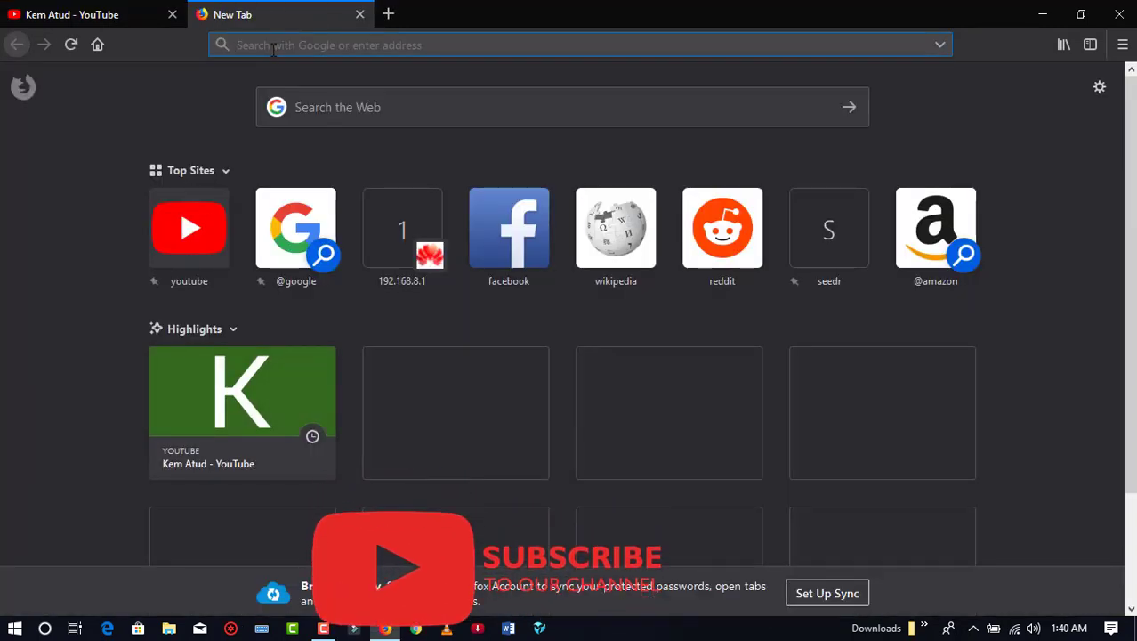
pyautogui.write('pixabay')
pyautogui.press('Return')
pyautogui.scroll(-1, 185, 246)
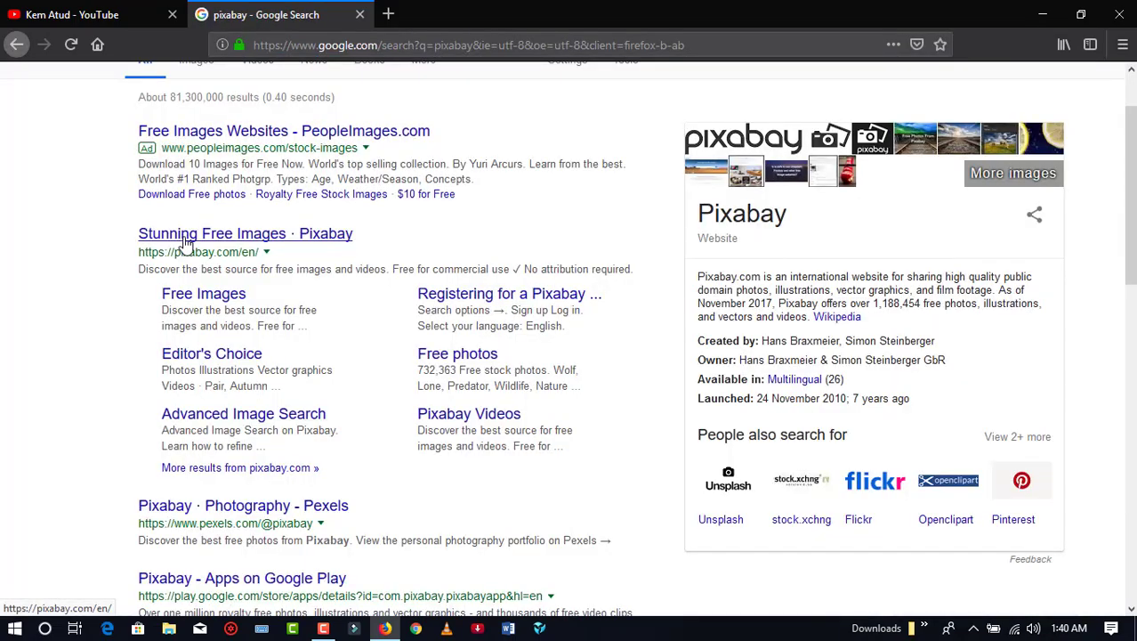
pyautogui.scroll(-2, 196, 233)
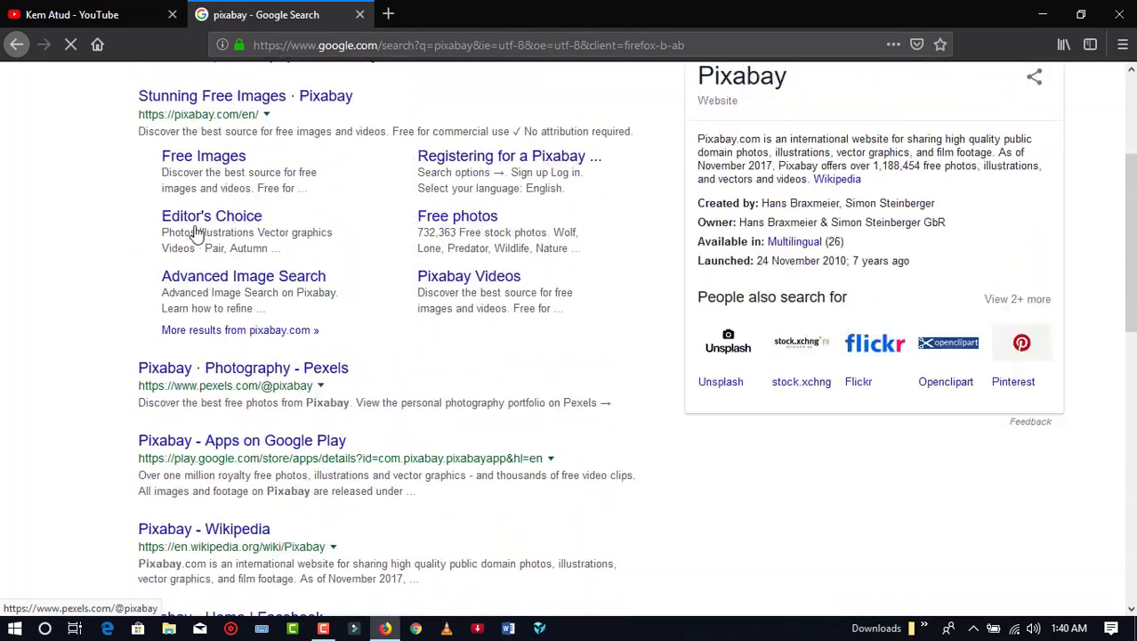
pyautogui.scroll(3, 198, 229)
pyautogui.scroll(-3, 199, 228)
pyautogui.scroll(3, 203, 233)
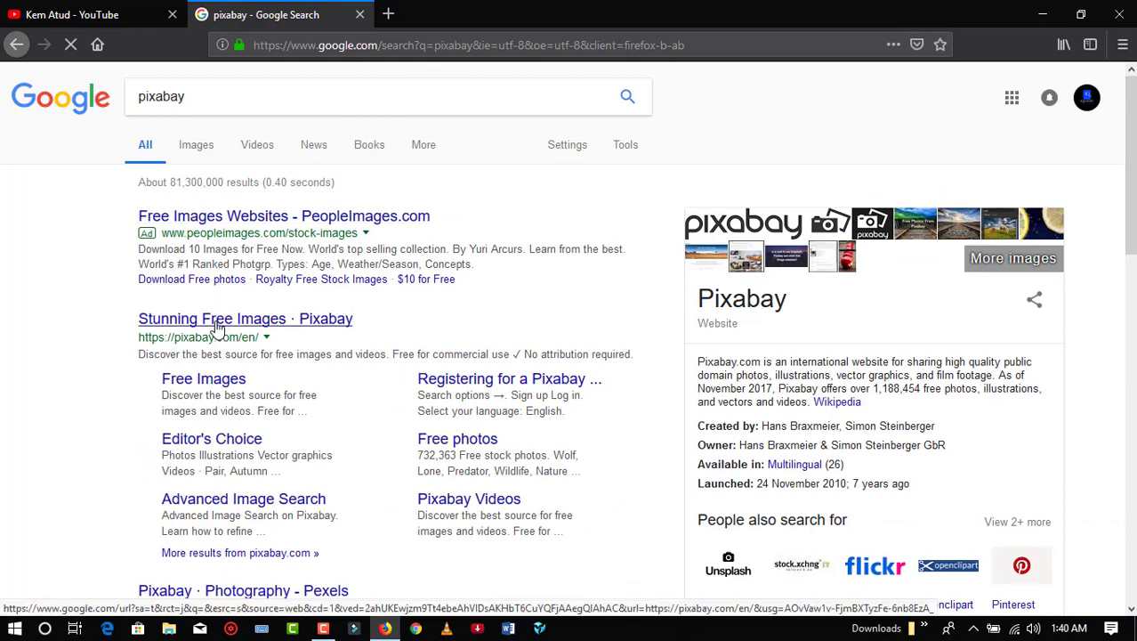
pyautogui.scroll(1, 211, 285)
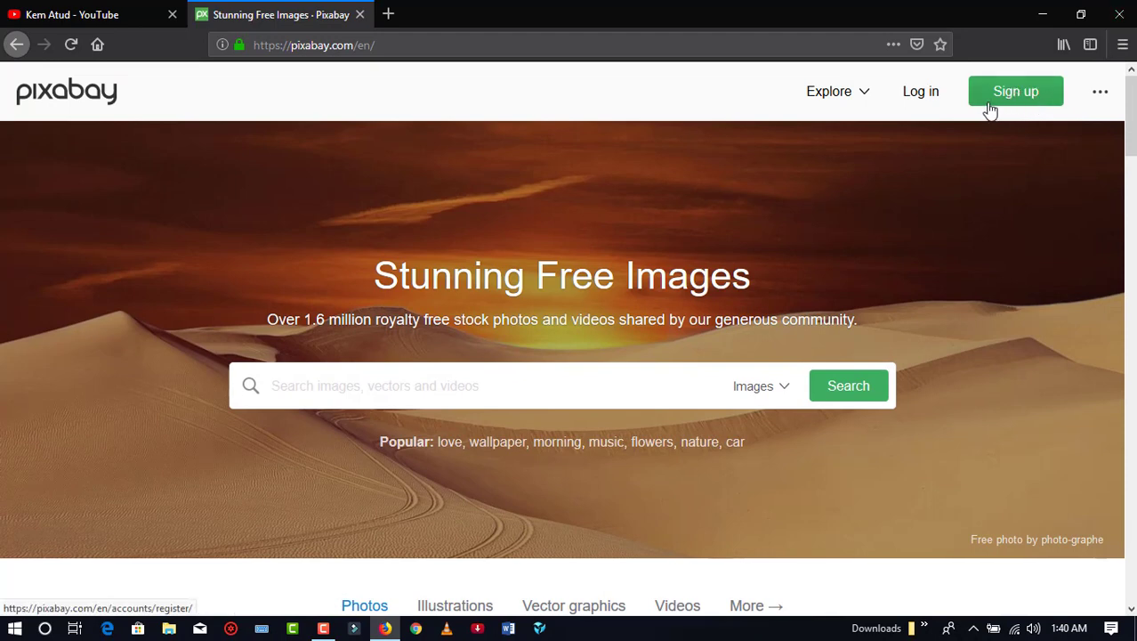
# - Log in to Pixabay with the prefilled account credentials
pyautogui.click(925, 98)
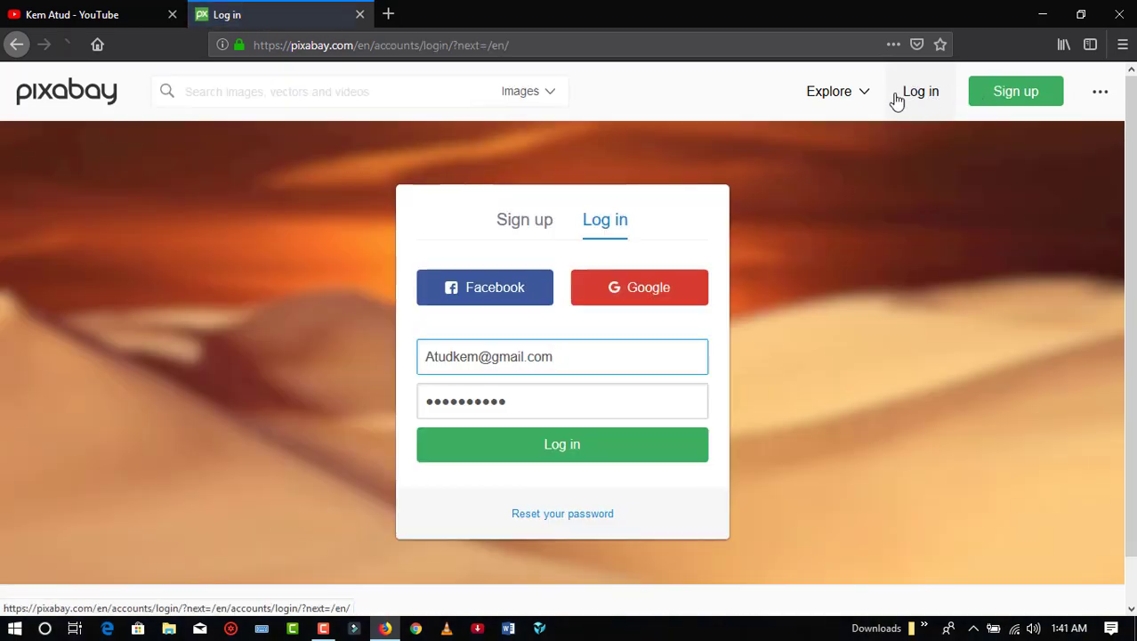
pyautogui.click(559, 447)
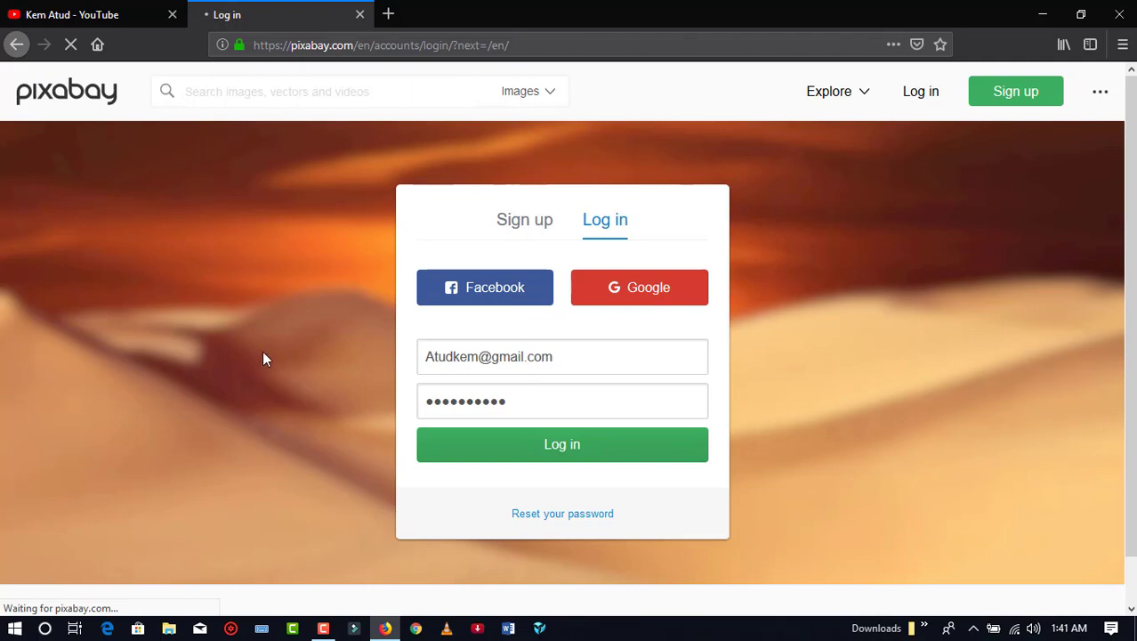
pyautogui.scroll(-1, 262, 348)
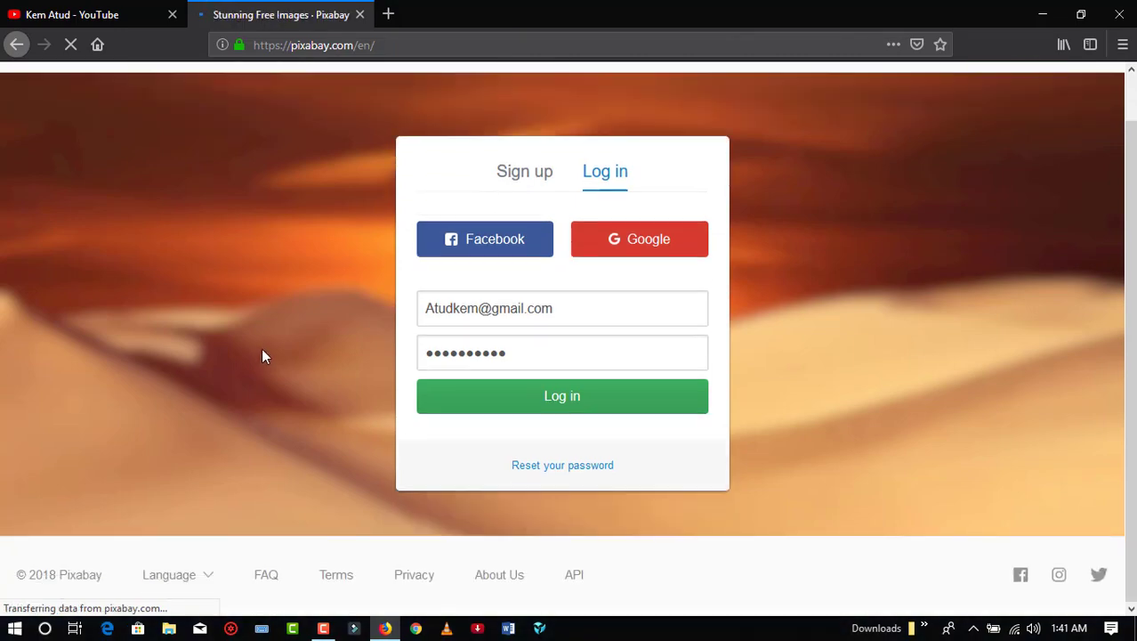
# - Browse the photos on the Pixabay home page and search the site's images for "itech"
pyautogui.scroll(-7, 261, 340)
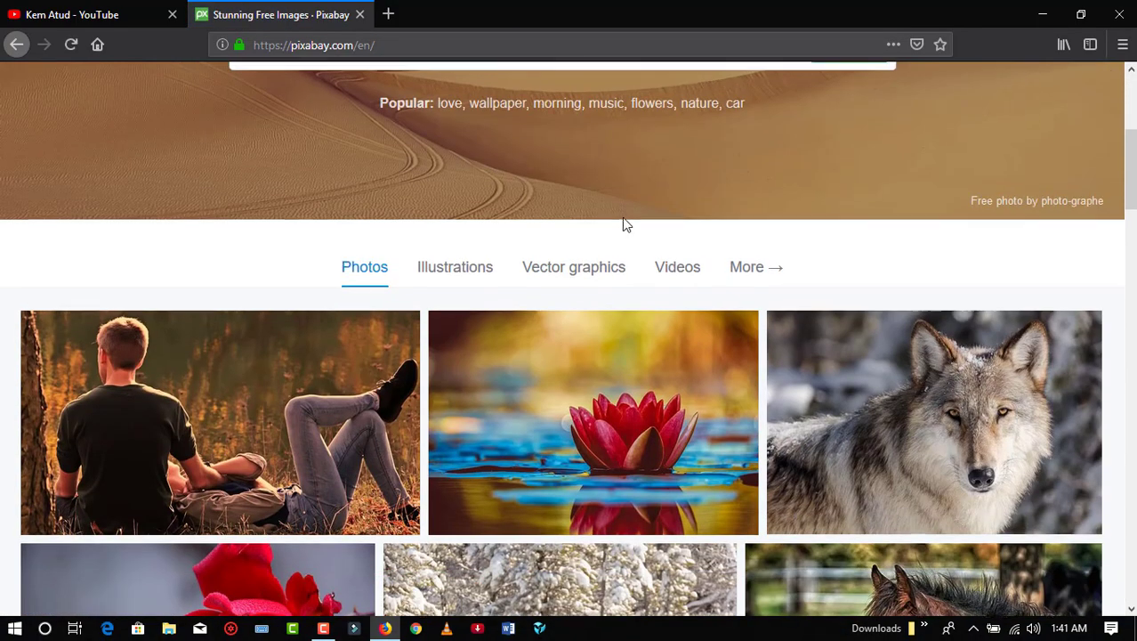
pyautogui.scroll(7, 623, 220)
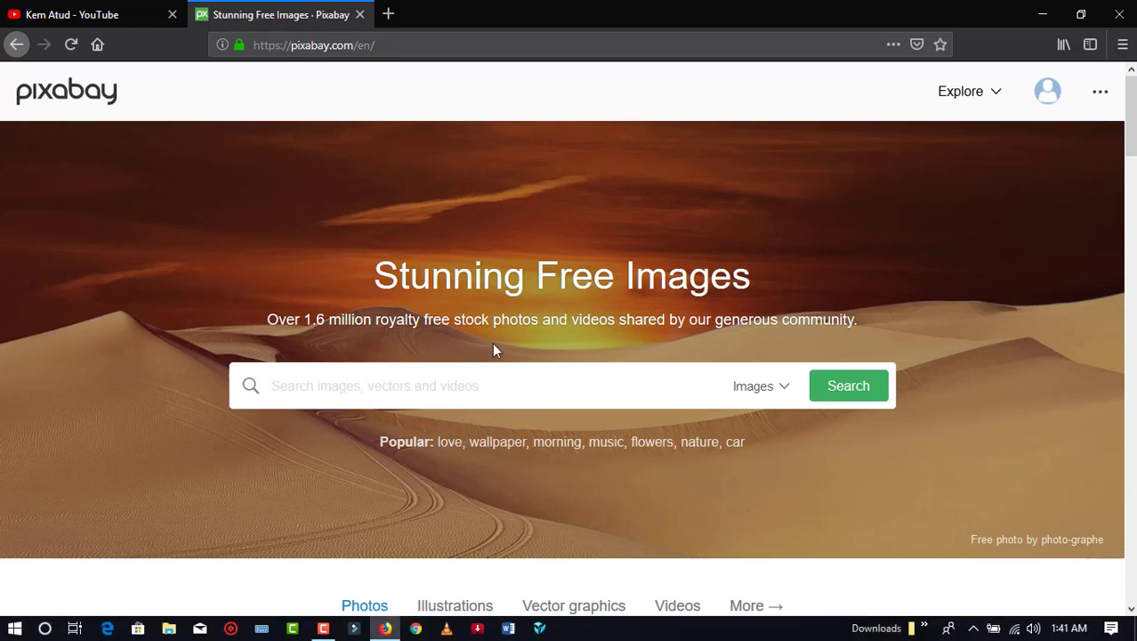
pyautogui.scroll(-4, 485, 371)
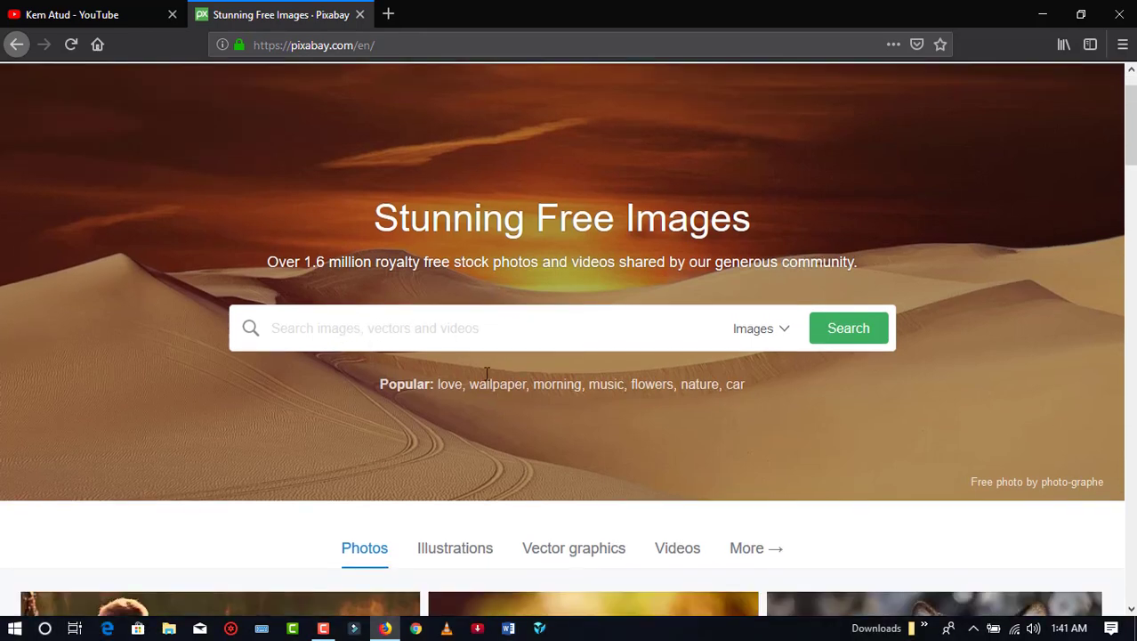
pyautogui.scroll(-2, 484, 371)
pyautogui.scroll(-7, 485, 372)
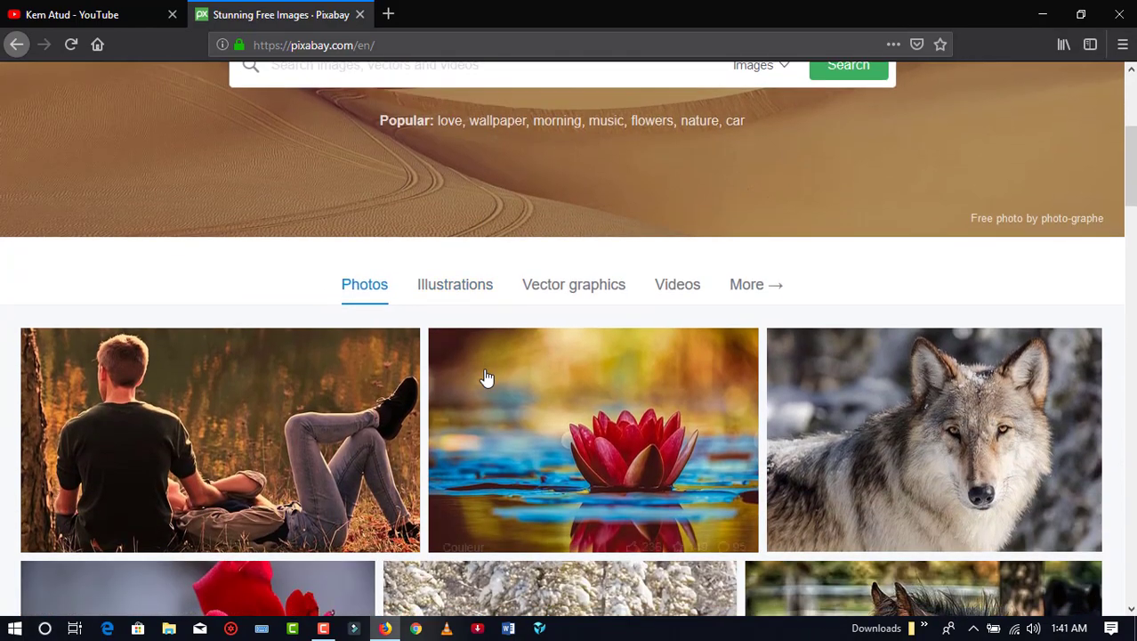
pyautogui.scroll(12, 481, 371)
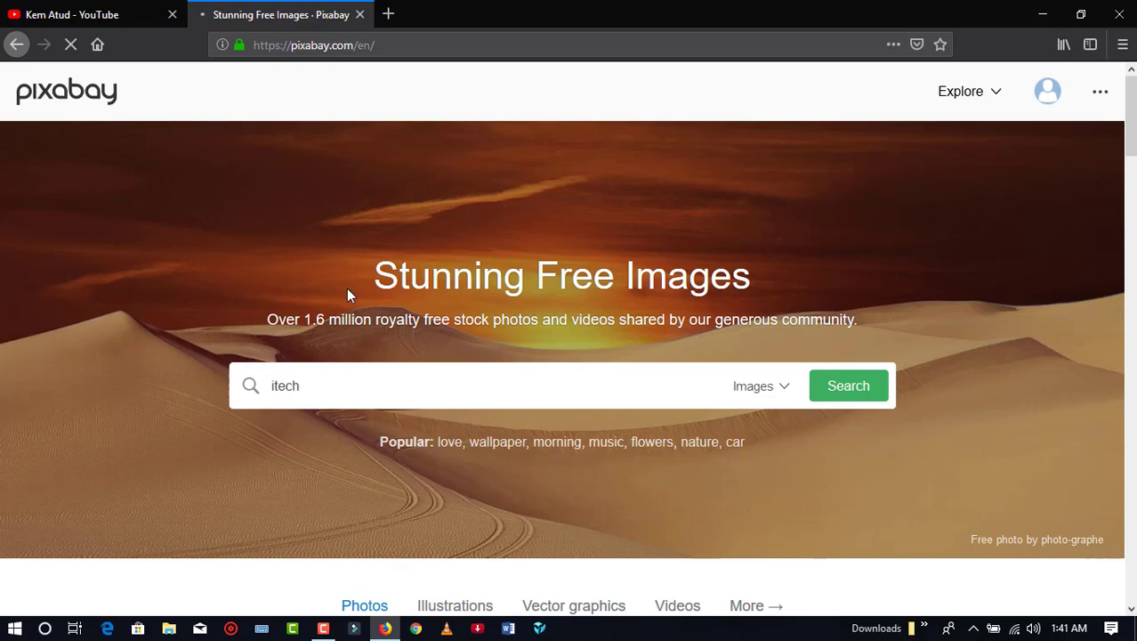
# - Look through the "itech" results and open the image of a businessman holding a tablet with blue hexagons
pyautogui.scroll(-15, 348, 289)
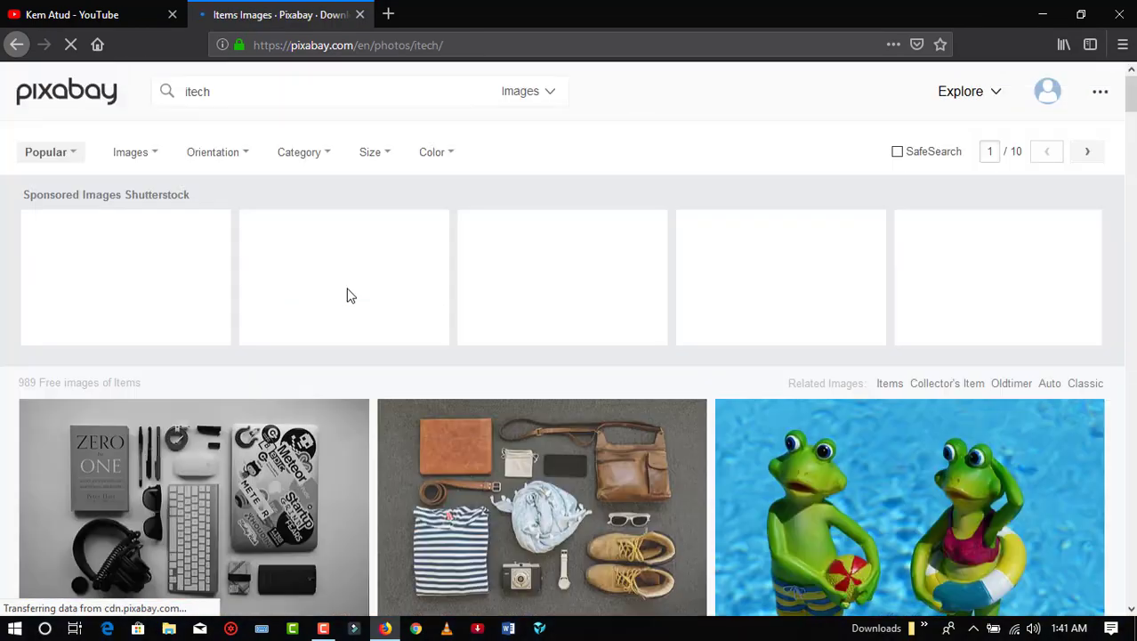
pyautogui.scroll(-1, 267, 264)
pyautogui.scroll(-4, 194, 272)
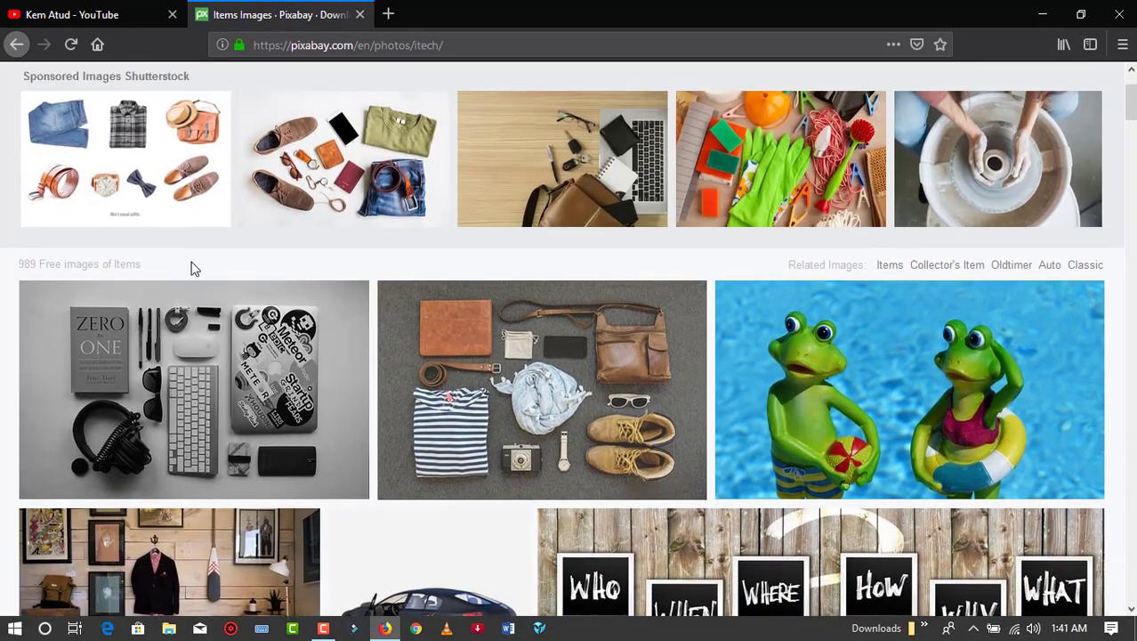
pyautogui.scroll(-6, 121, 255)
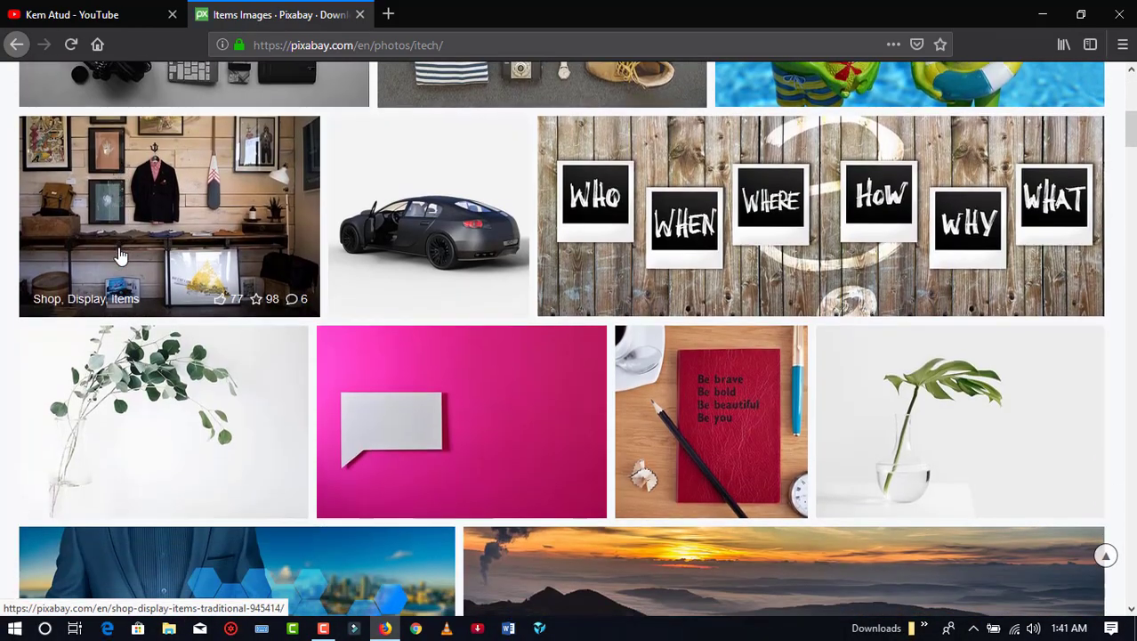
pyautogui.scroll(-4, 120, 255)
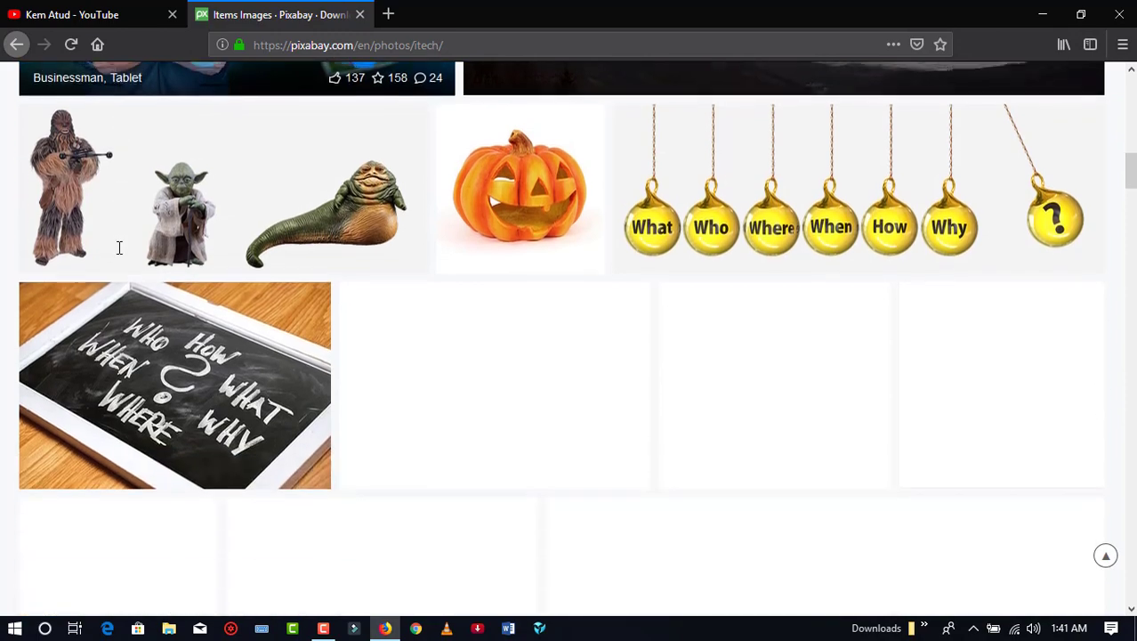
pyautogui.scroll(6, 116, 254)
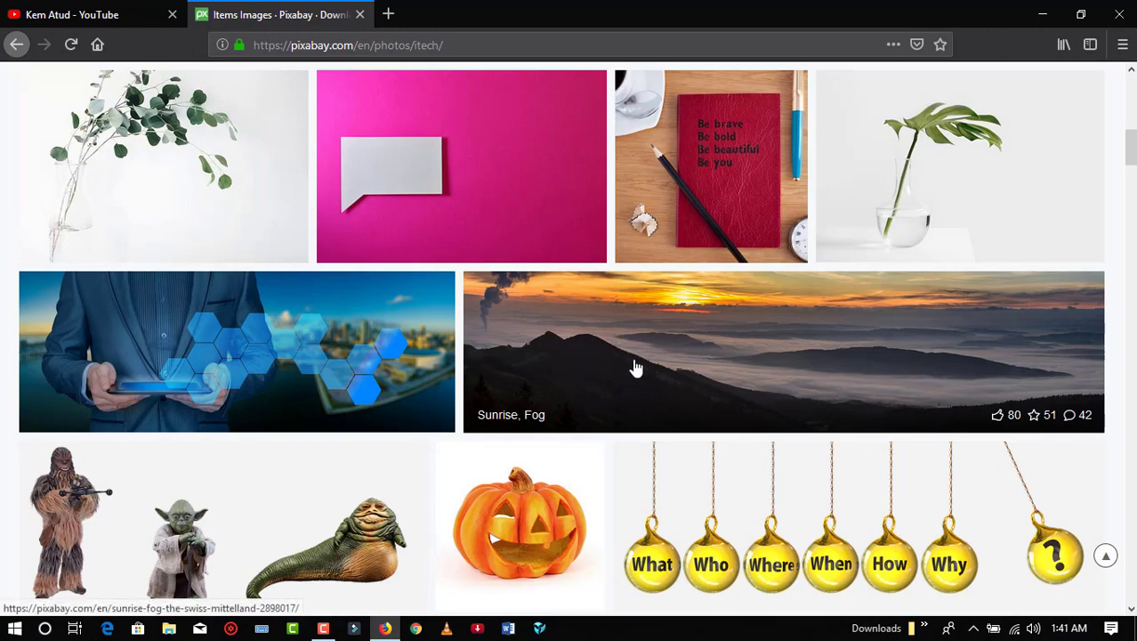
pyautogui.click(271, 355)
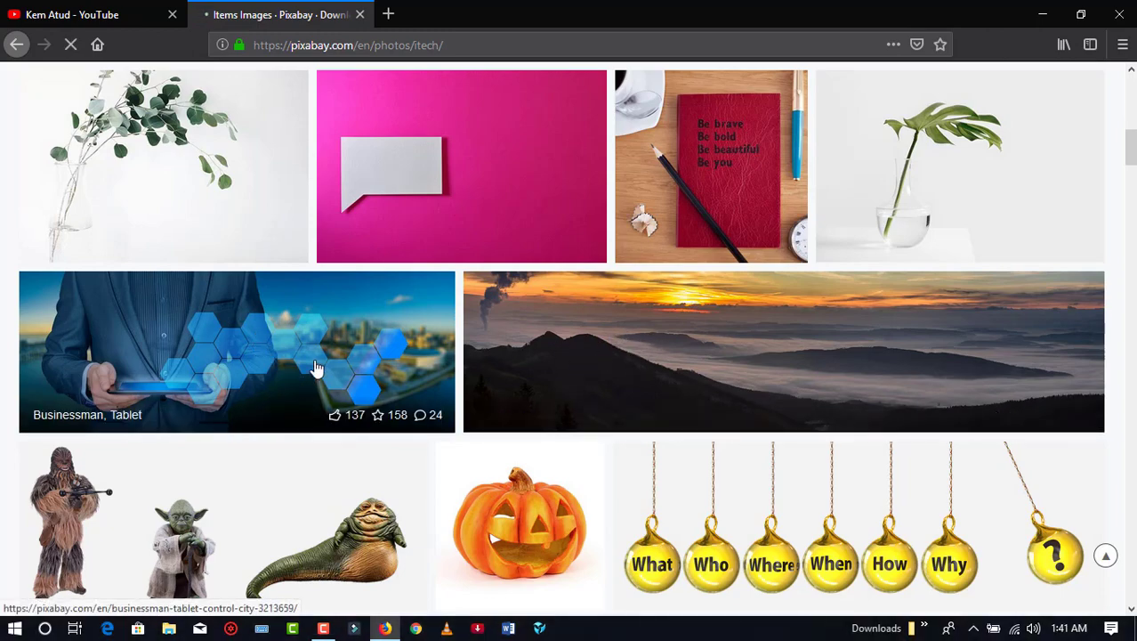
pyautogui.scroll(-5, 295, 326)
pyautogui.scroll(3, 294, 323)
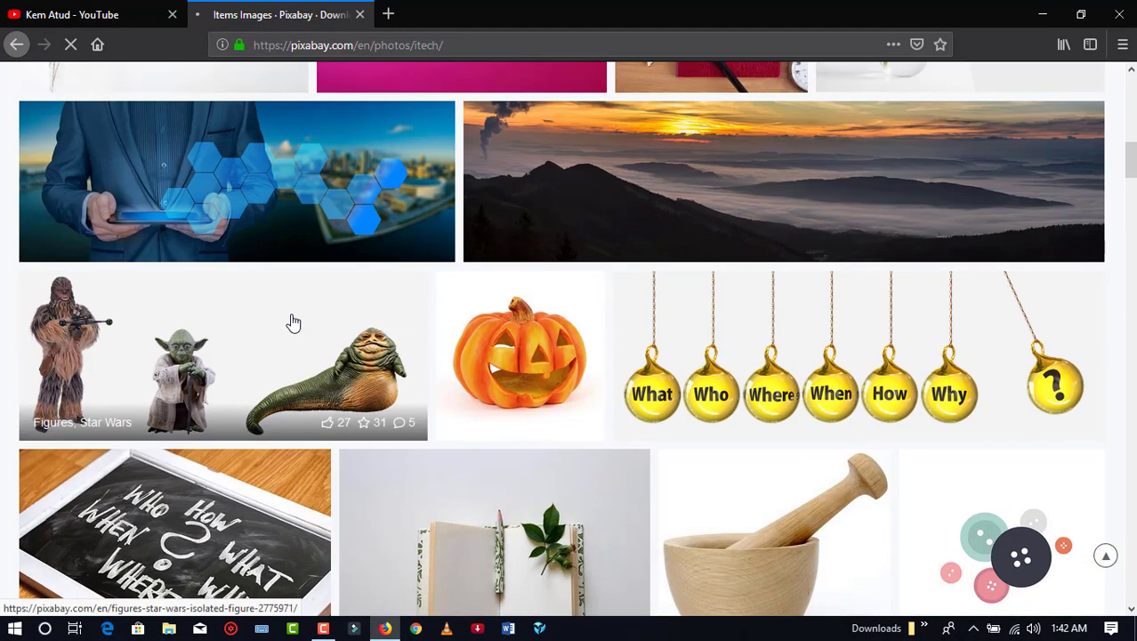
pyautogui.scroll(-4, 294, 323)
pyautogui.scroll(-10, 293, 323)
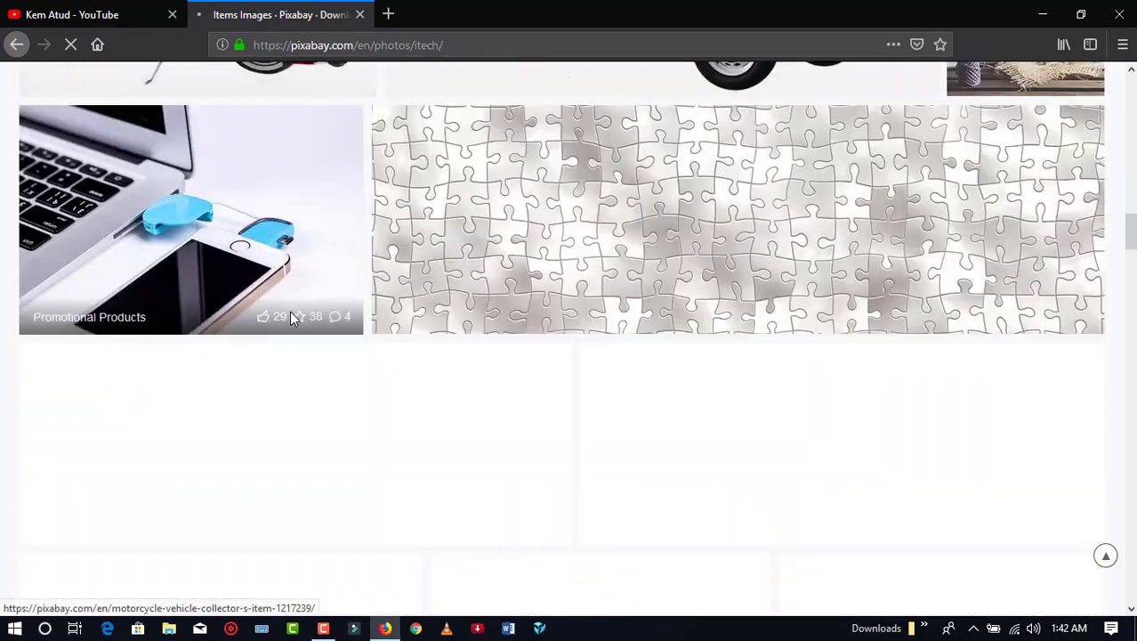
pyautogui.scroll(5, 294, 323)
pyautogui.scroll(15, 305, 333)
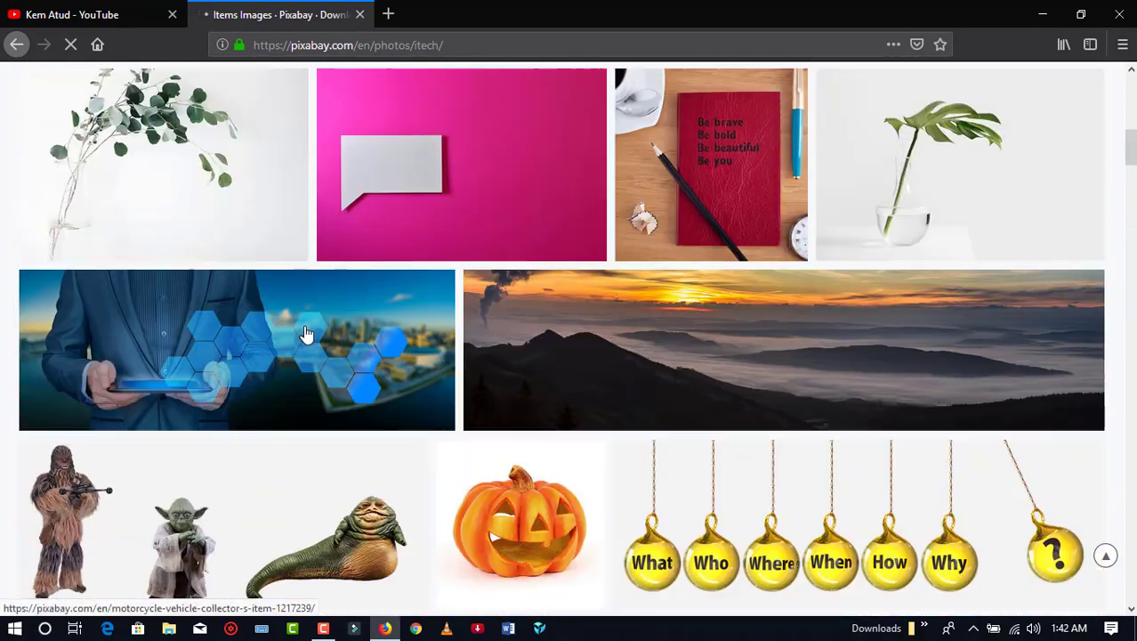
# - Look further through the "itech" image results for other possible background images
pyautogui.scroll(-1, 306, 333)
pyautogui.scroll(-6, 305, 334)
pyautogui.scroll(7, 304, 330)
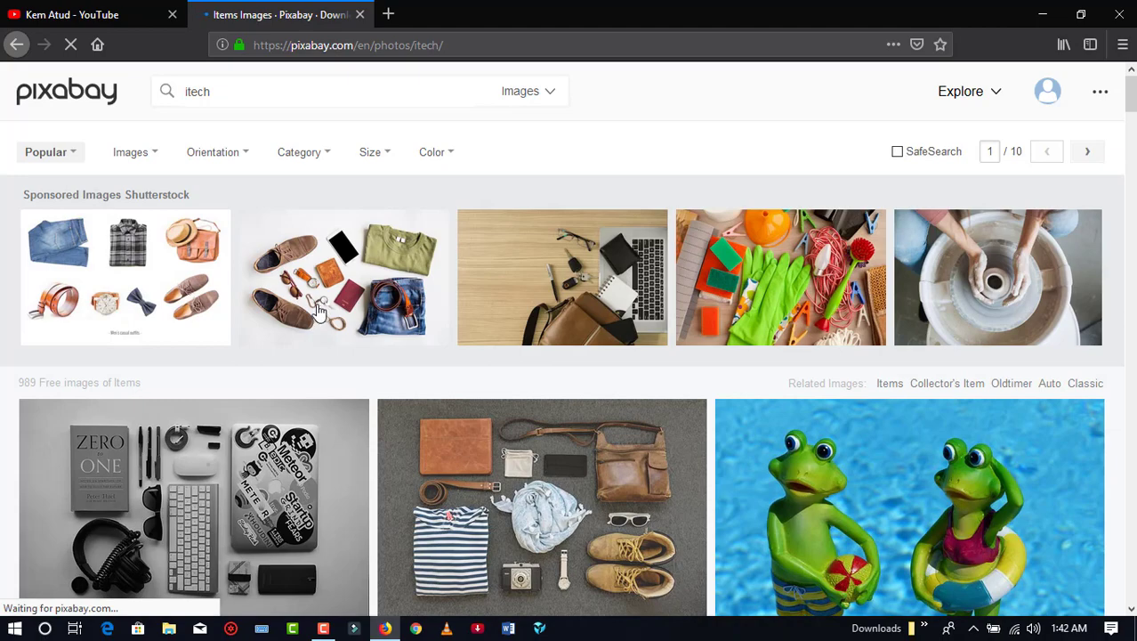
pyautogui.scroll(-5, 318, 311)
pyautogui.scroll(6, 317, 302)
pyautogui.scroll(-10, 293, 285)
pyautogui.scroll(-1, 294, 287)
pyautogui.scroll(-4, 292, 286)
pyautogui.scroll(-4, 292, 286)
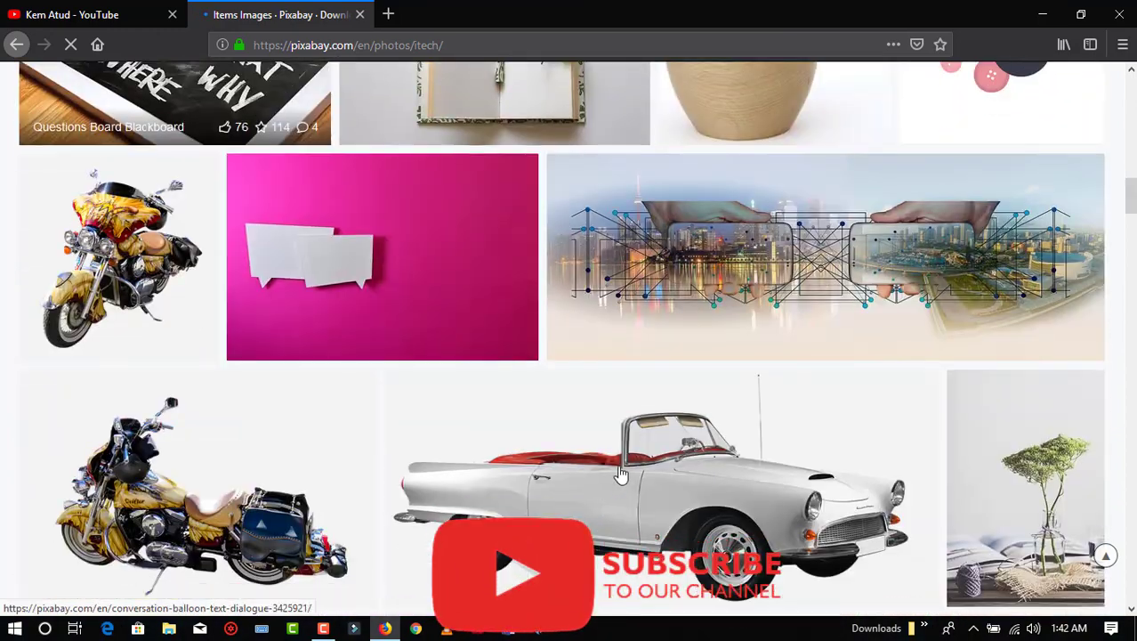
pyautogui.click(835, 308)
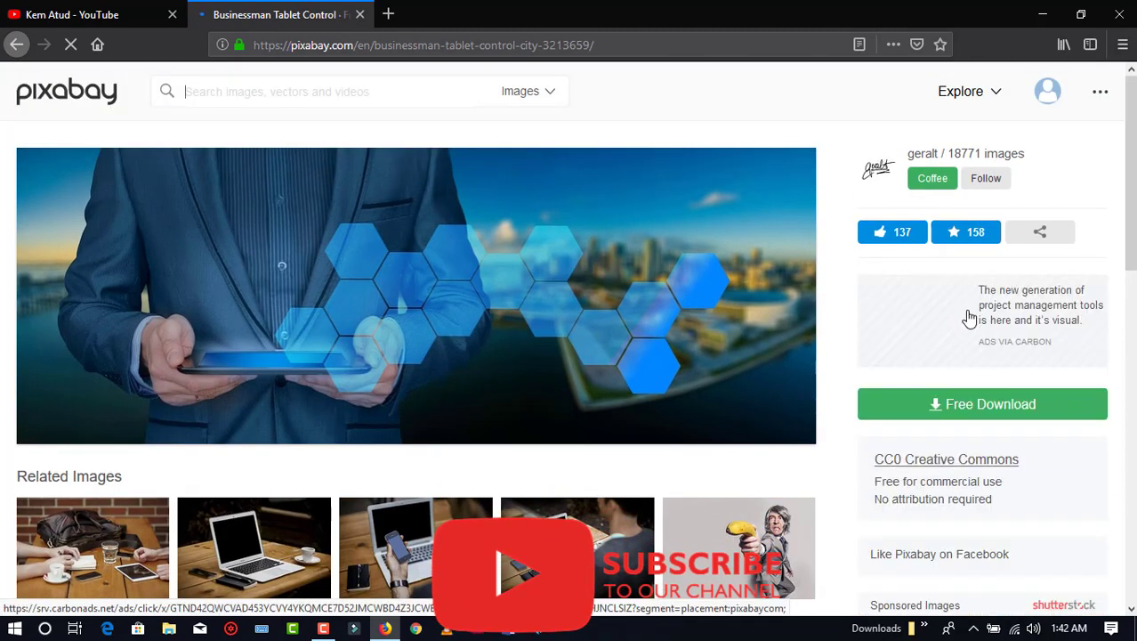
# - Download the image of the businessman with the tablet as an 8947×3317 JPG
pyautogui.scroll(-1, 1001, 365)
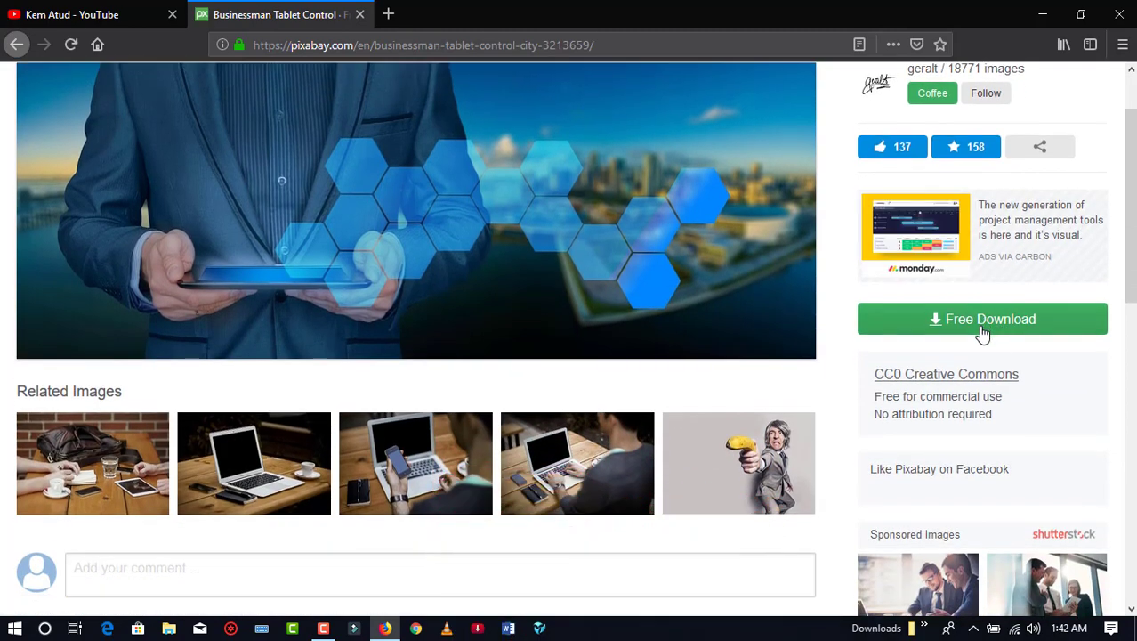
pyautogui.click(982, 331)
pyautogui.scroll(-1, 982, 355)
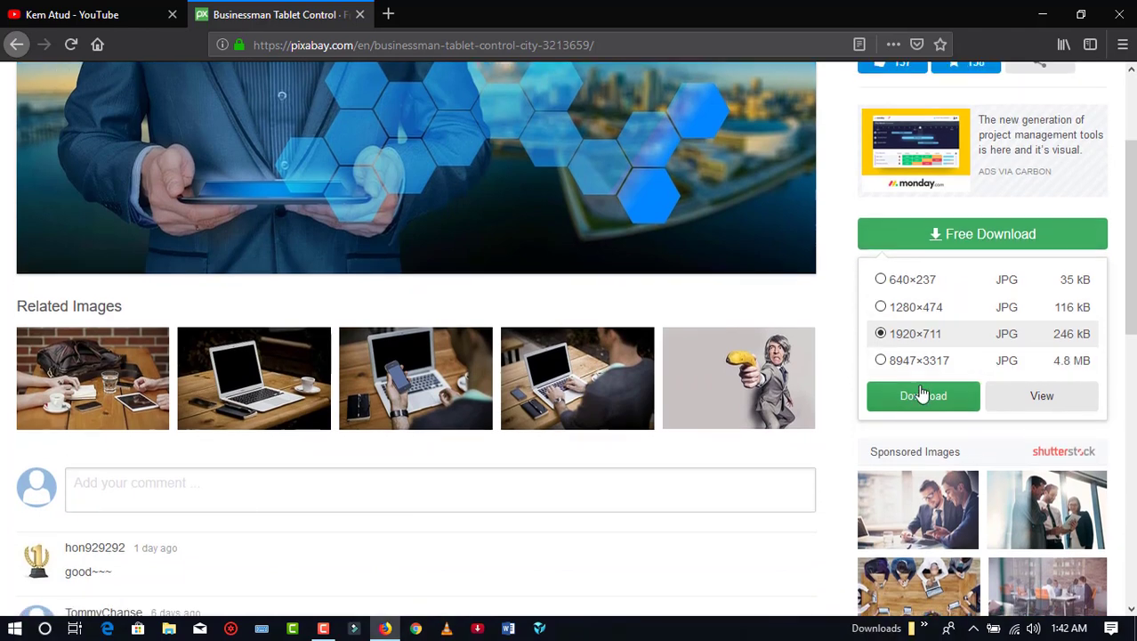
pyautogui.click(894, 365)
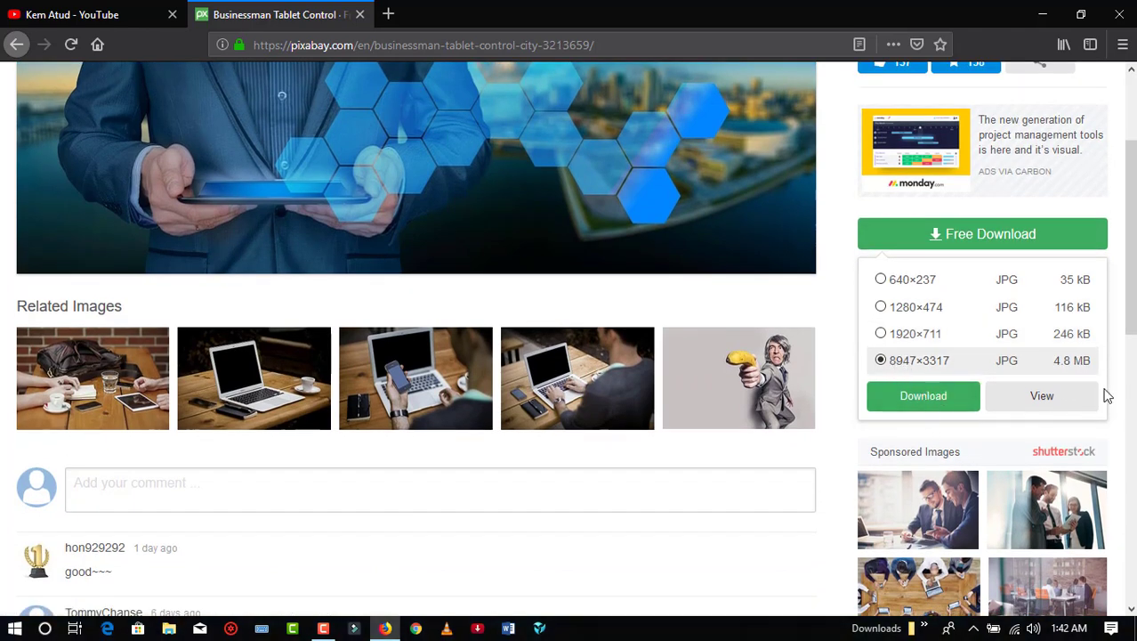
pyautogui.click(934, 406)
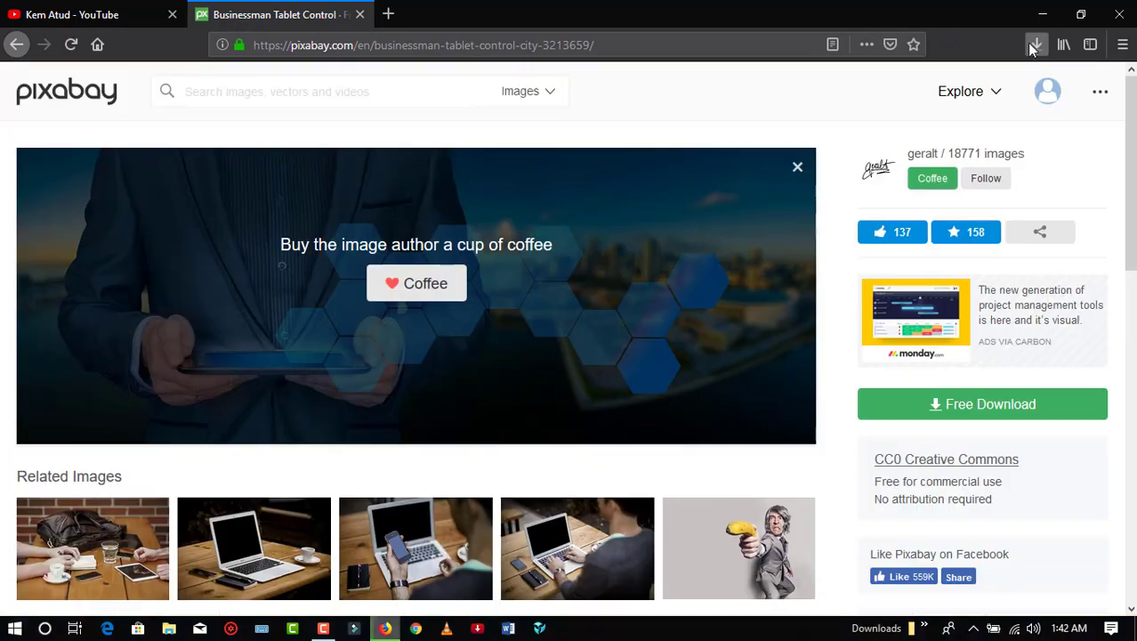
# - Check the progress of the image download and close the Pixabay tab
pyautogui.click(1037, 44)
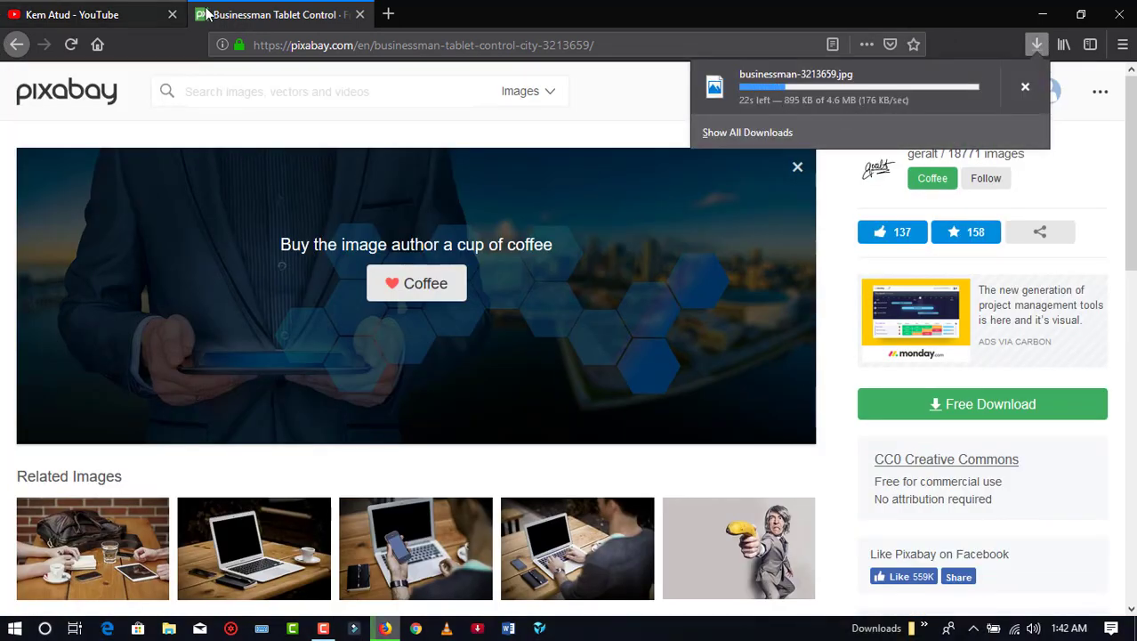
pyautogui.click(359, 15)
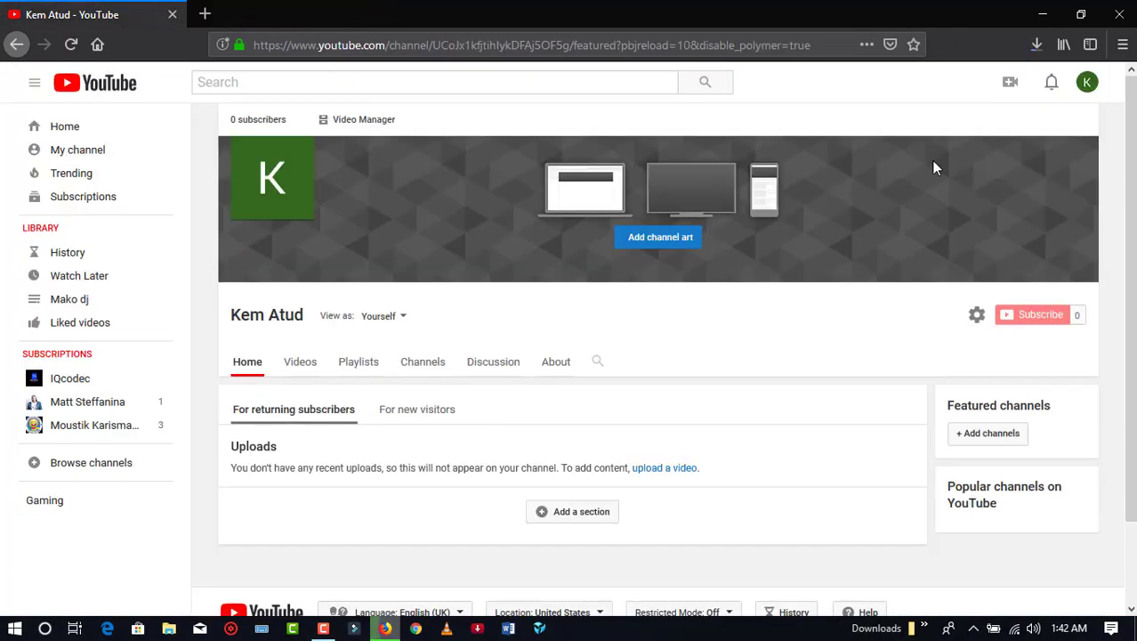
pyautogui.click(1037, 47)
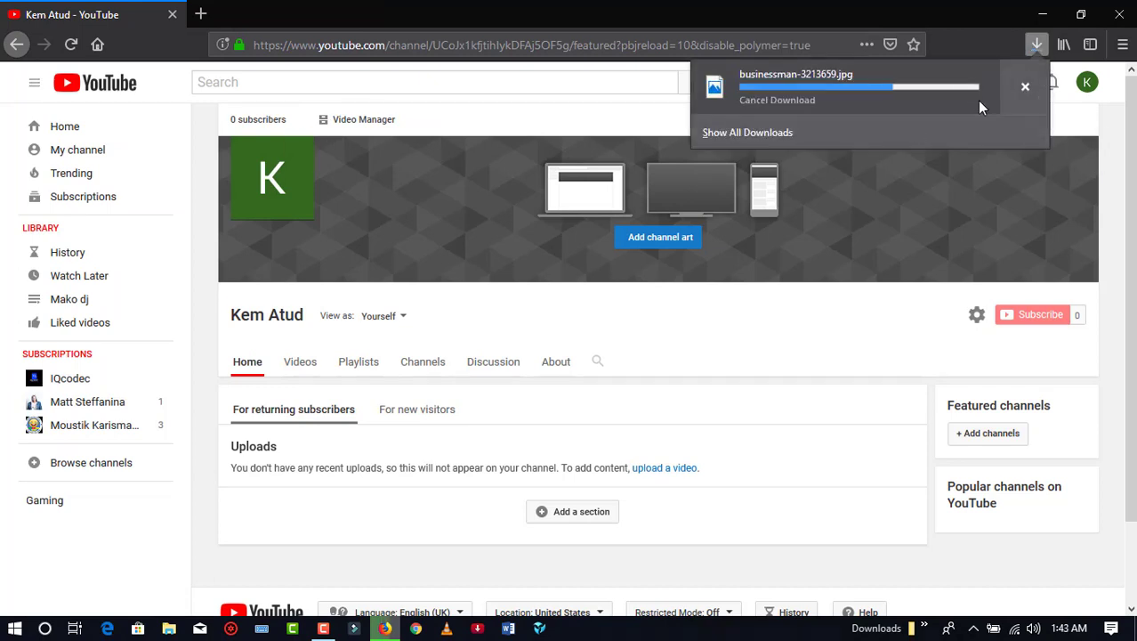
pyautogui.click(496, 8)
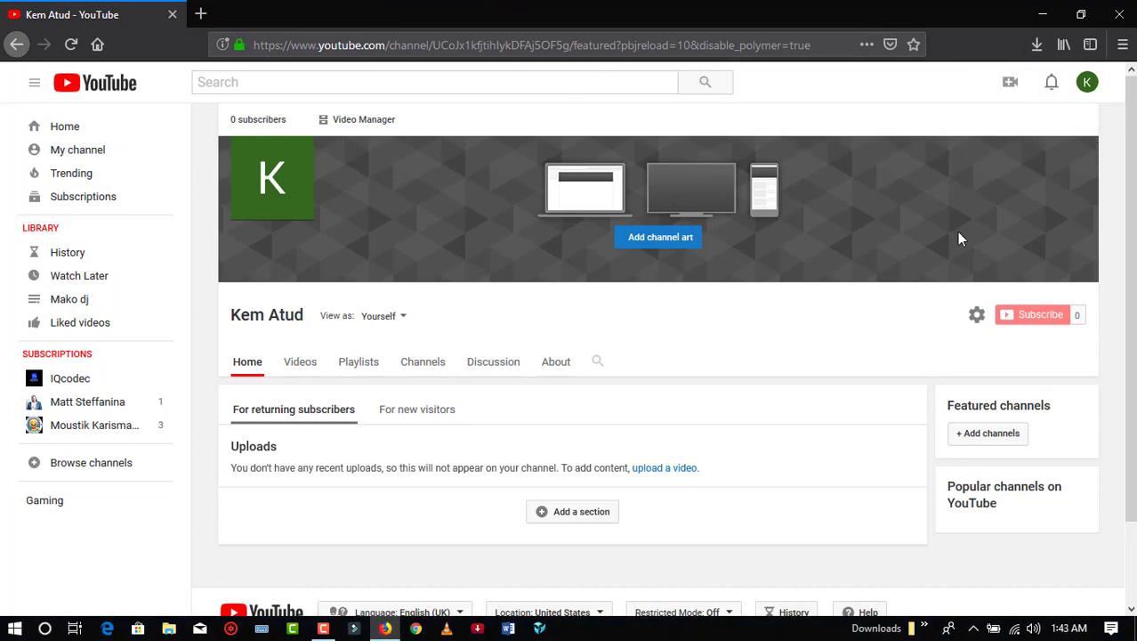
# - Open the downloaded businessman-3213659.jpg to view it and close the image viewer
pyautogui.click(1036, 45)
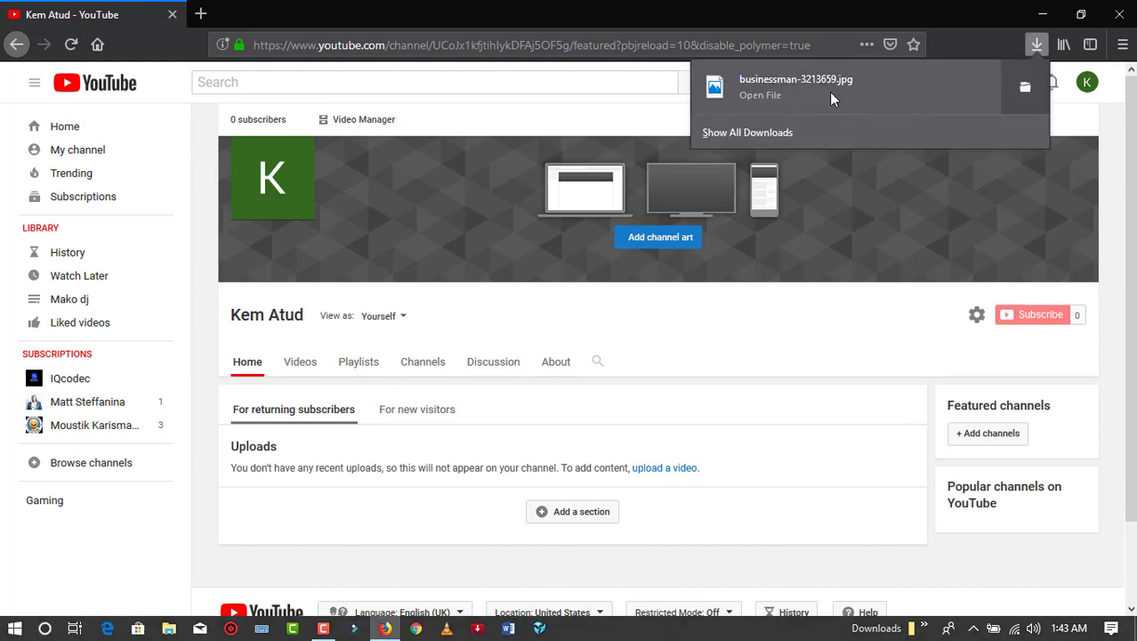
pyautogui.click(887, 87)
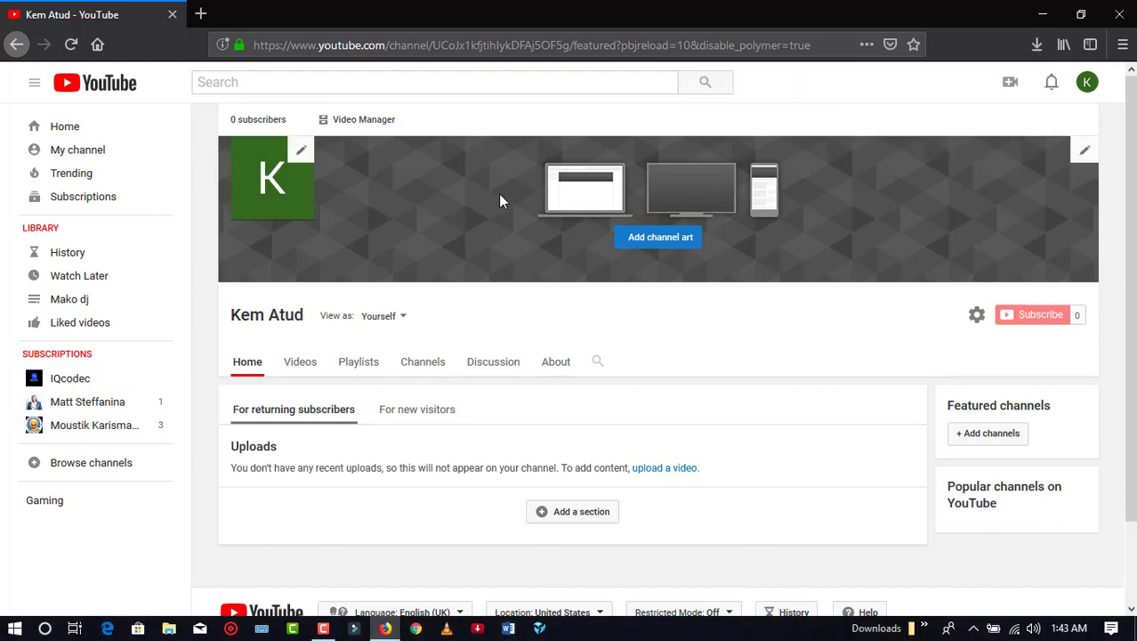
pyautogui.scroll(-2, 459, 320)
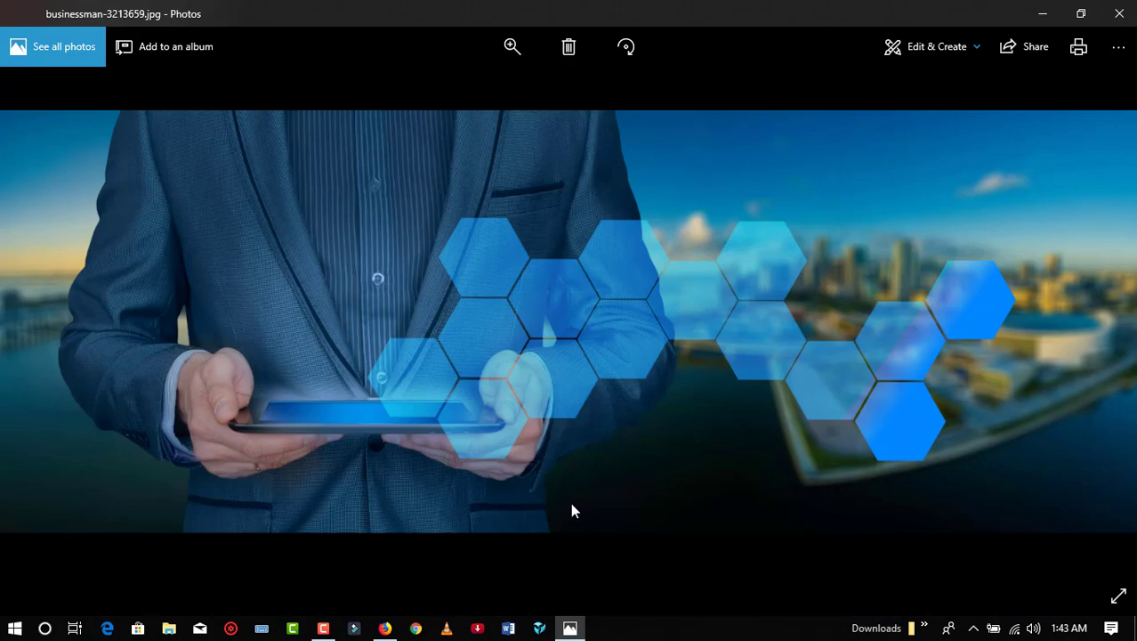
pyautogui.click(1118, 13)
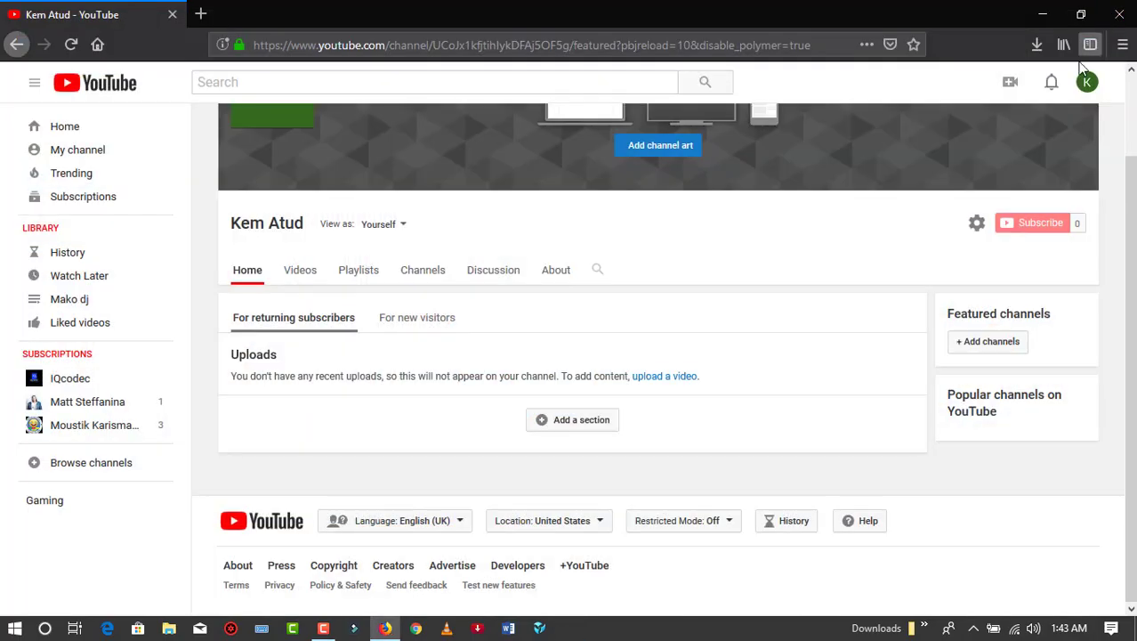
# - Search the web for "canva" in a new browser tab and open the Canva website from the results
pyautogui.click(202, 14)
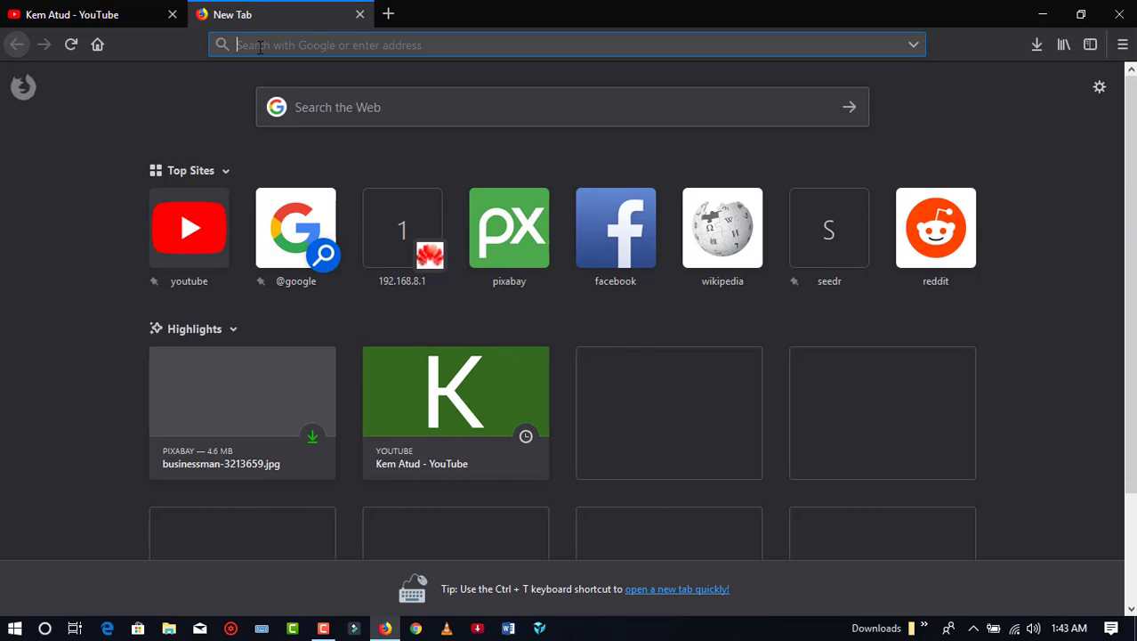
pyautogui.write('canca')
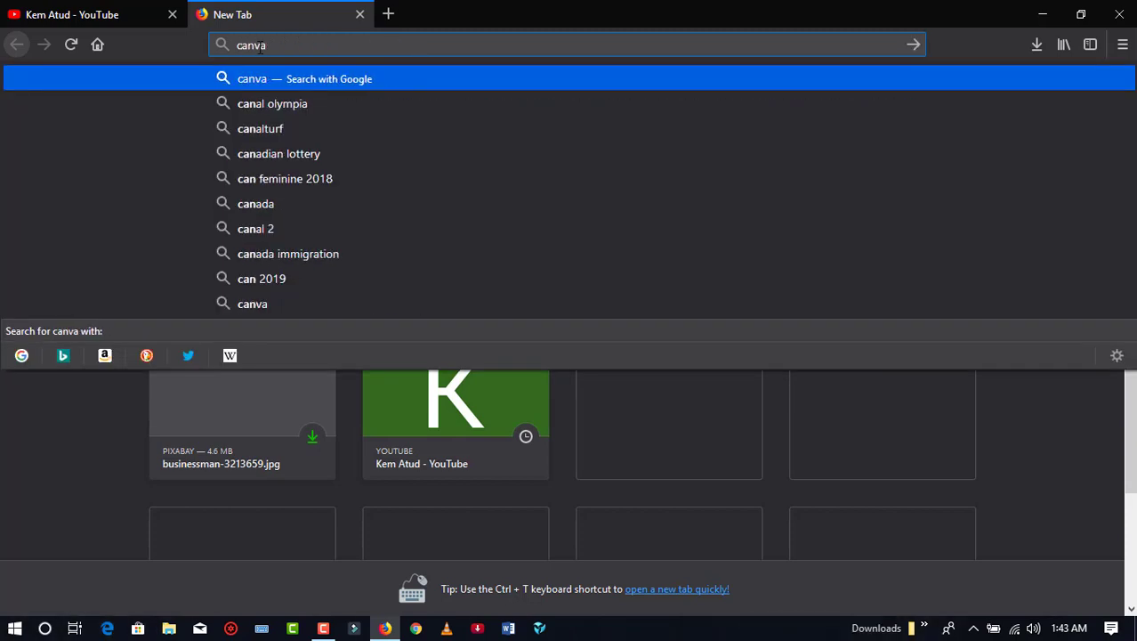
pyautogui.press('Return')
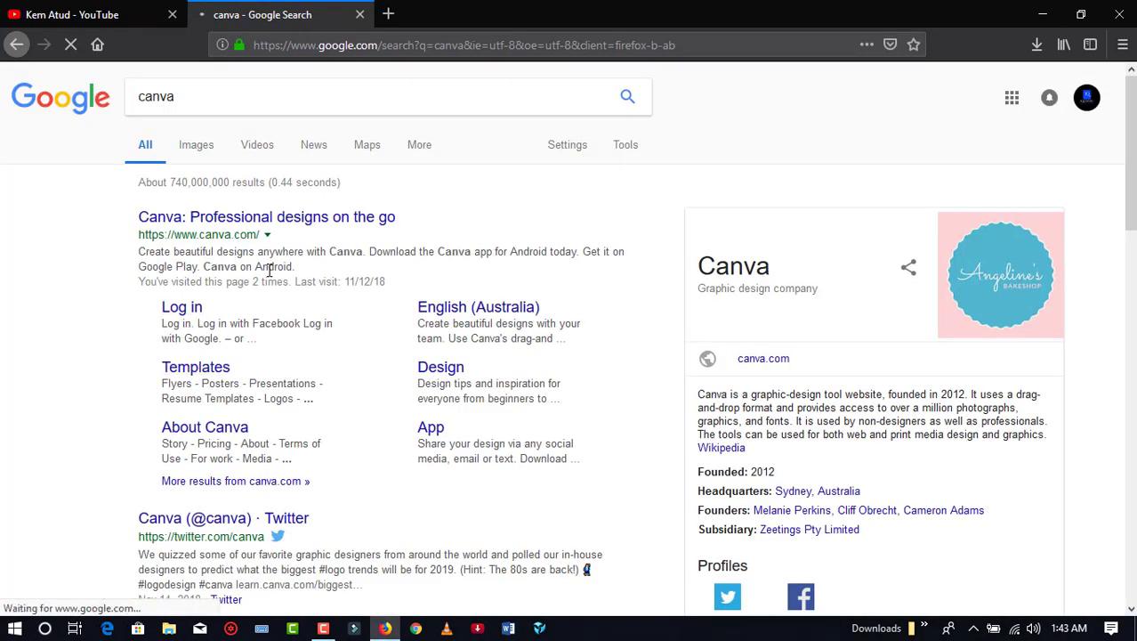
pyautogui.click(203, 223)
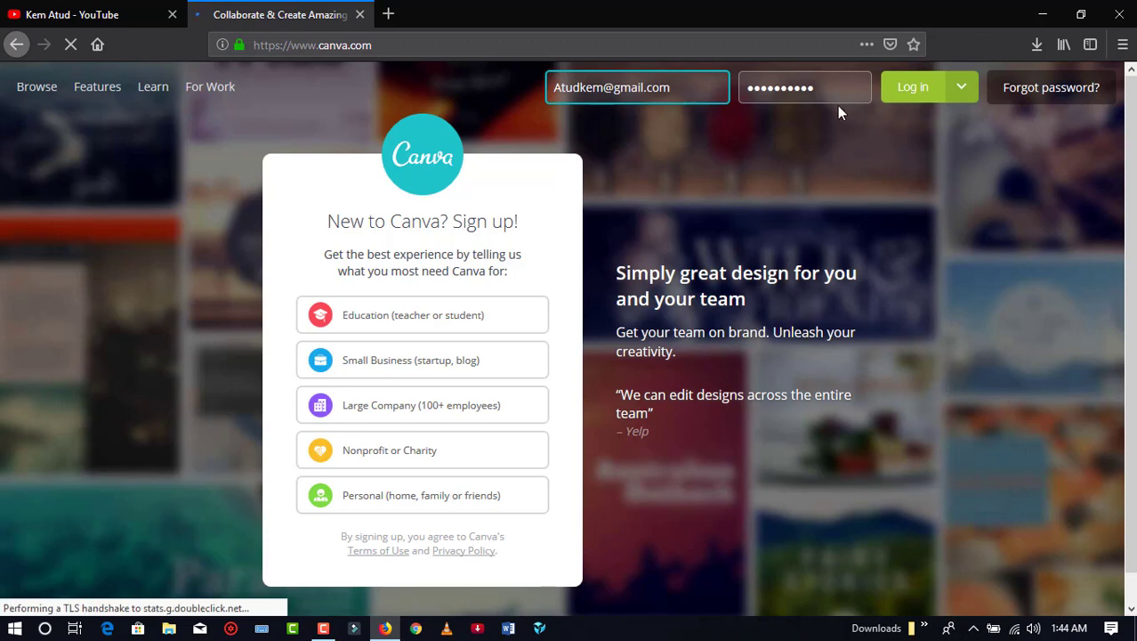
# - Log in to Canva with the prefilled account credentials and look over the recommended formats and existing designs
pyautogui.click(939, 84)
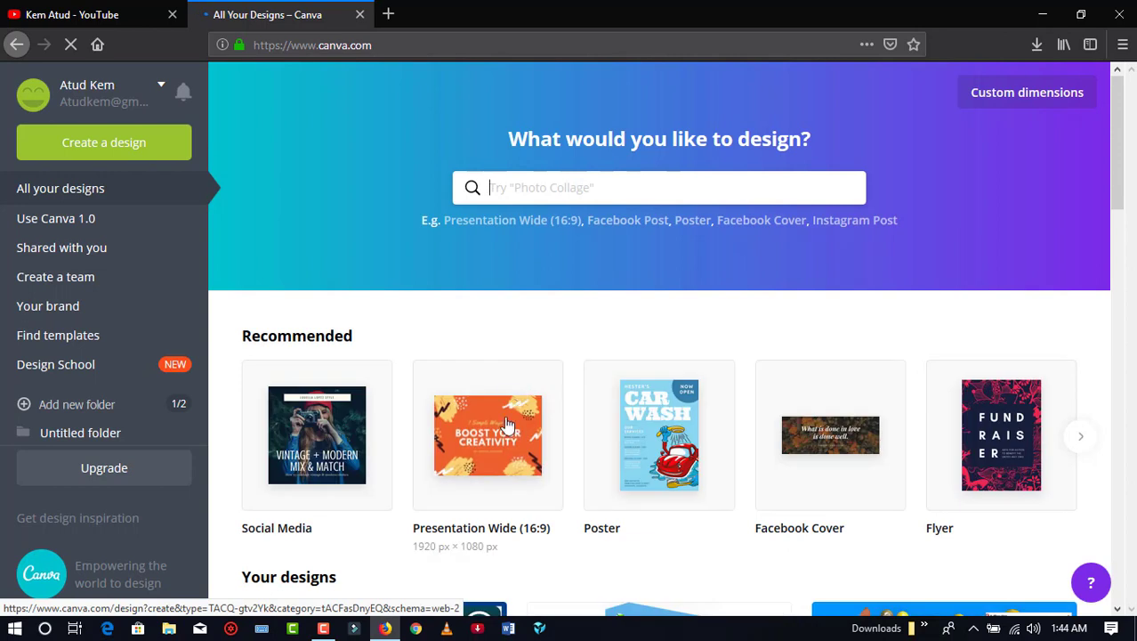
pyautogui.scroll(-2, 363, 480)
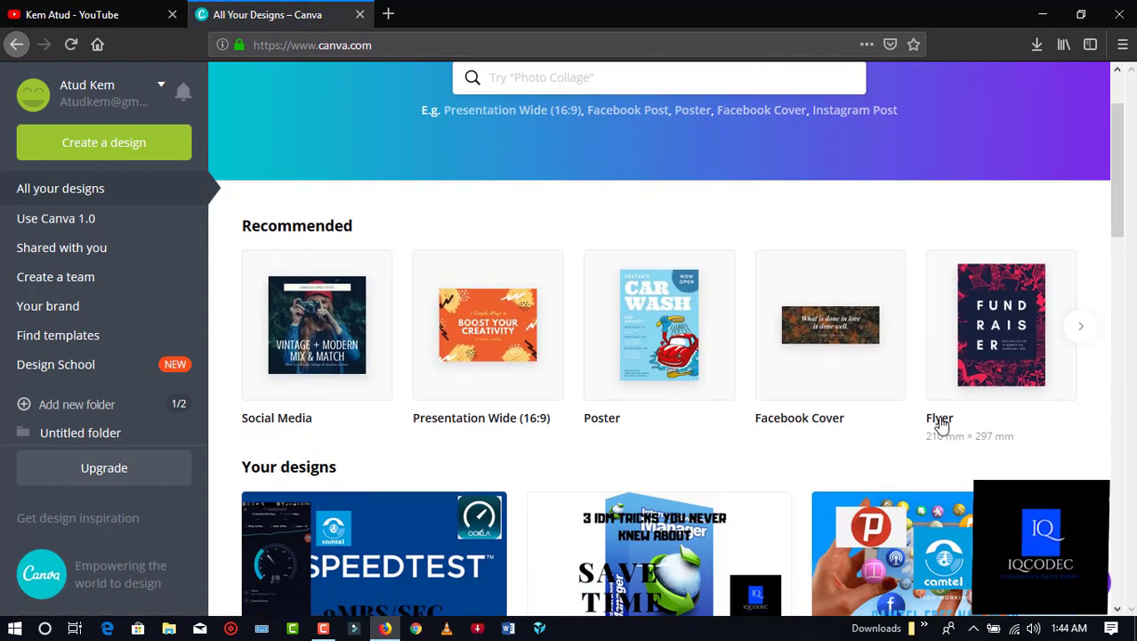
pyautogui.scroll(-5, 345, 406)
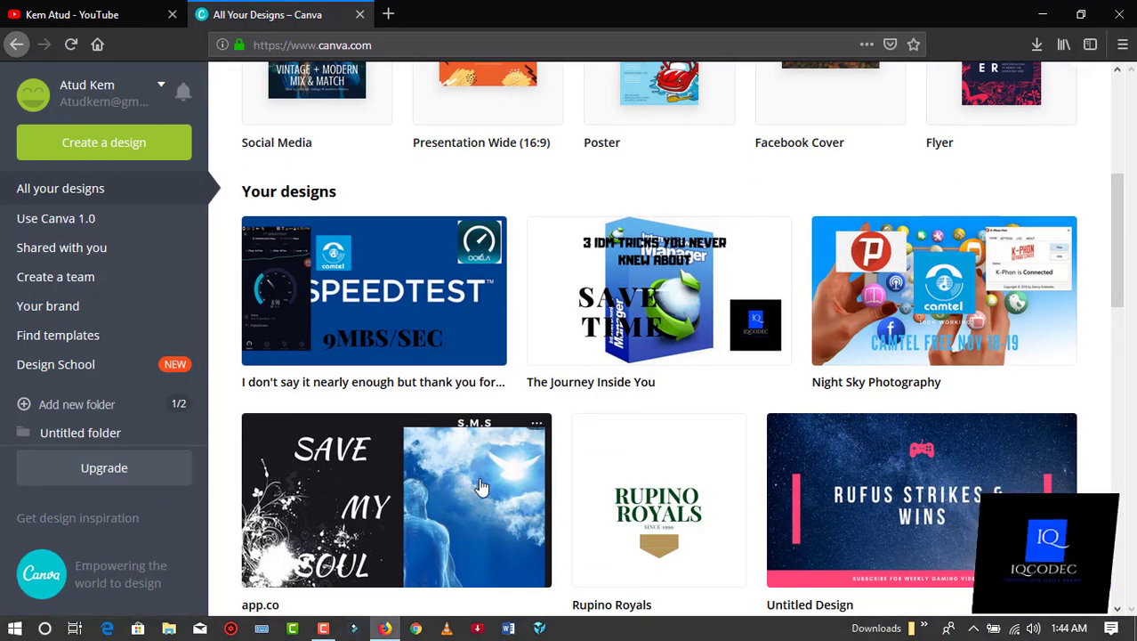
pyautogui.scroll(5, 479, 485)
pyautogui.scroll(2, 479, 485)
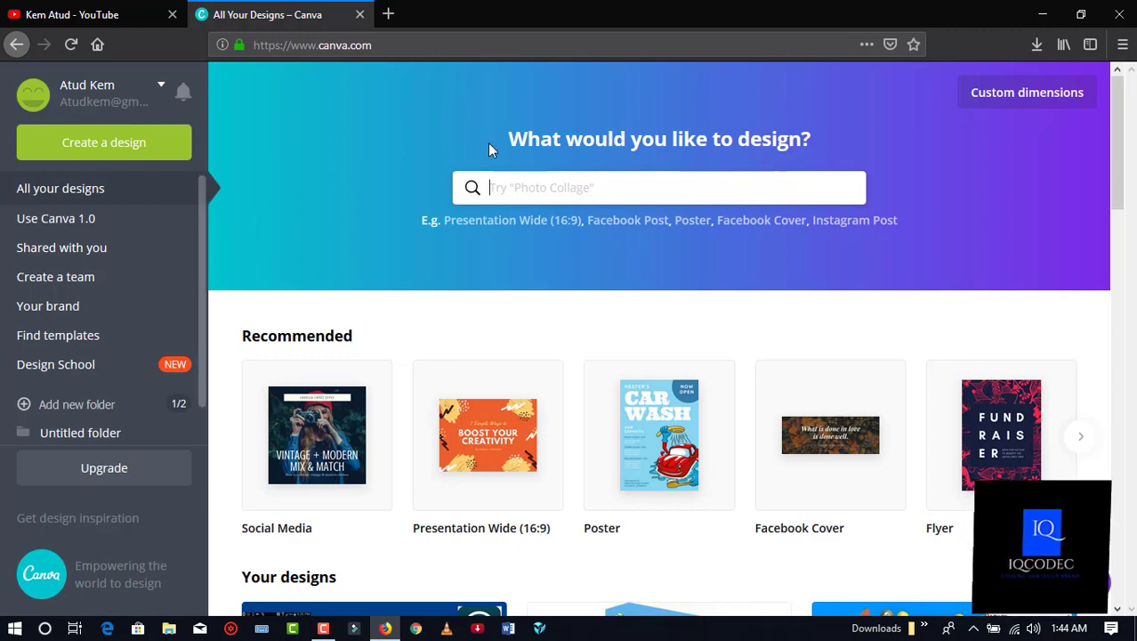
# - Search the design types for "youtube" and start a new YouTube Channel Art design
pyautogui.click(501, 194)
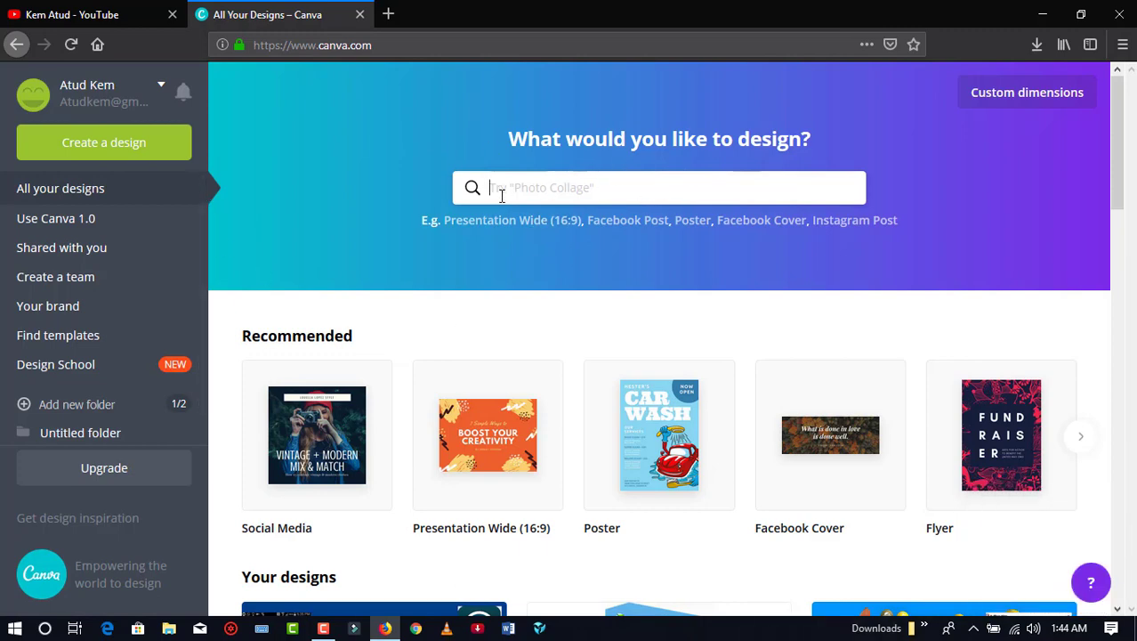
pyautogui.click(560, 187)
pyautogui.write('you')
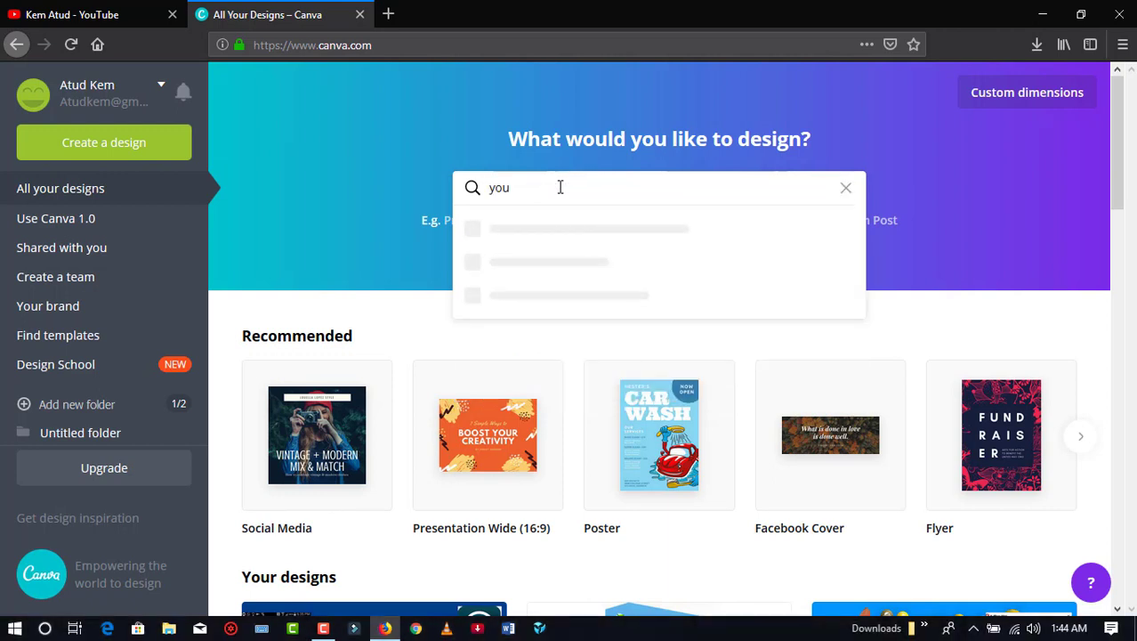
pyautogui.write('tube')
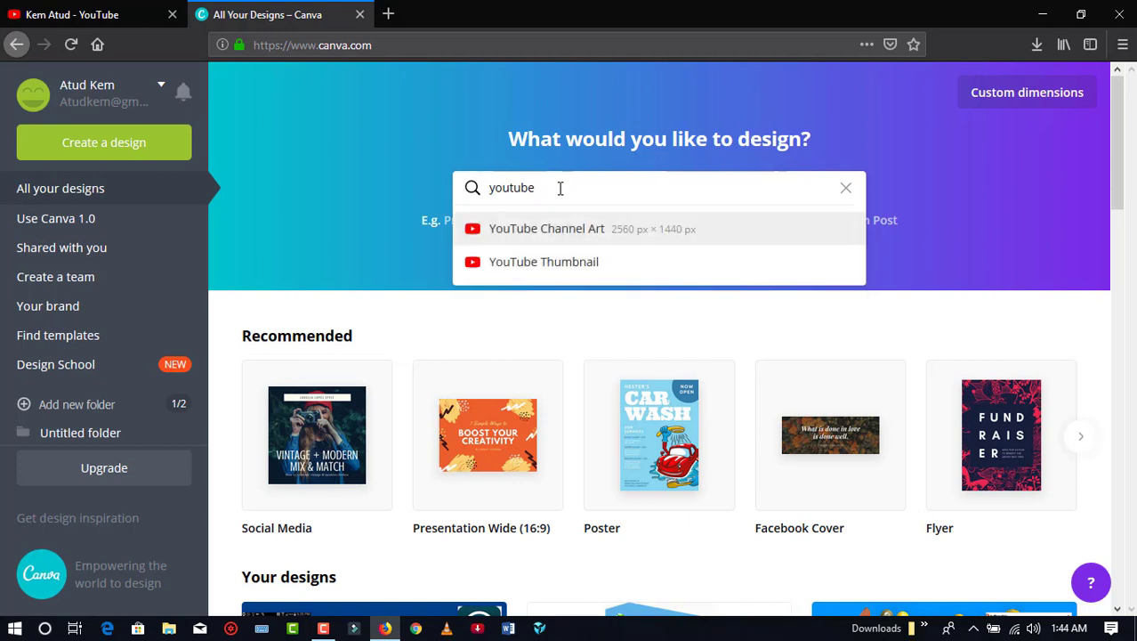
pyautogui.click(581, 229)
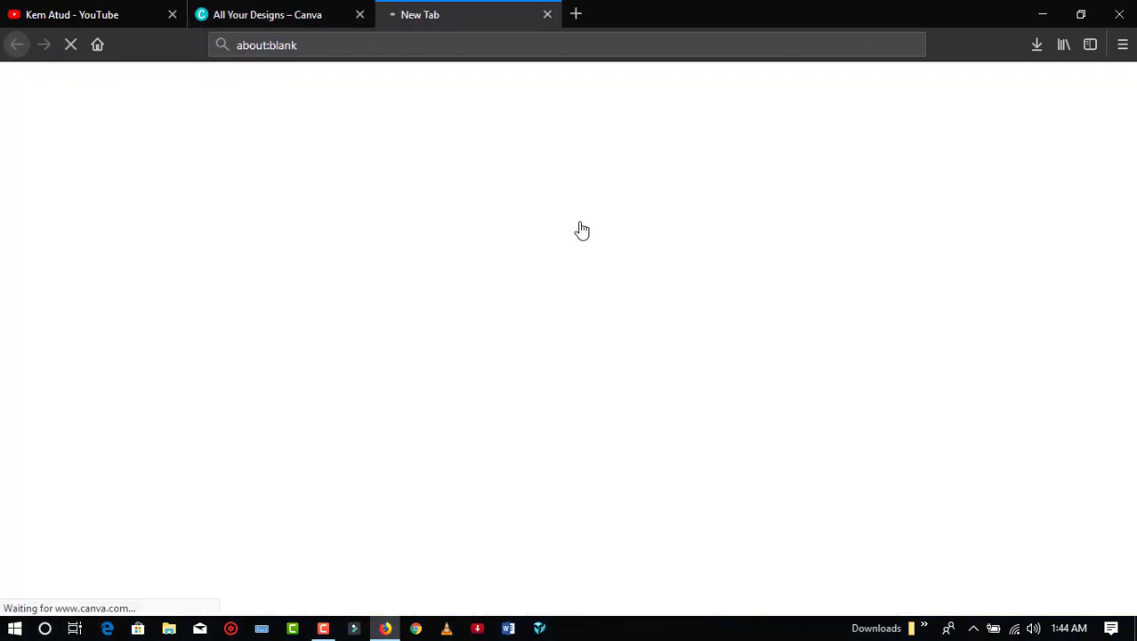
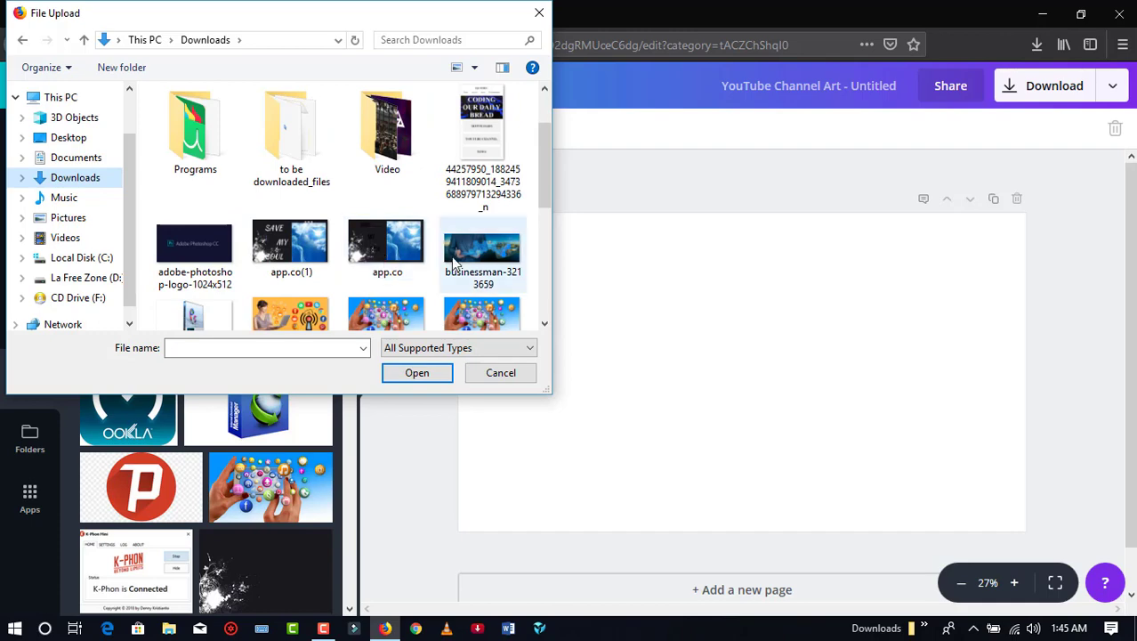
# - Upload the businessman-3213659 image from the Downloads folder and look through the uploaded images
pyautogui.click(408, 373)
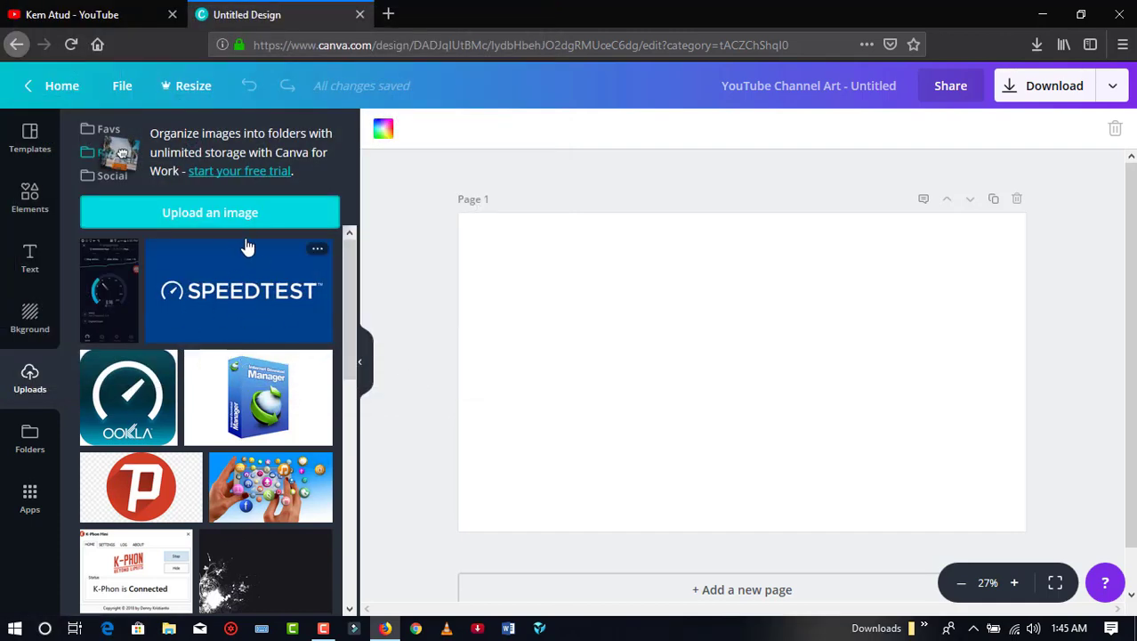
pyautogui.scroll(-1, 251, 247)
pyautogui.scroll(-3, 258, 383)
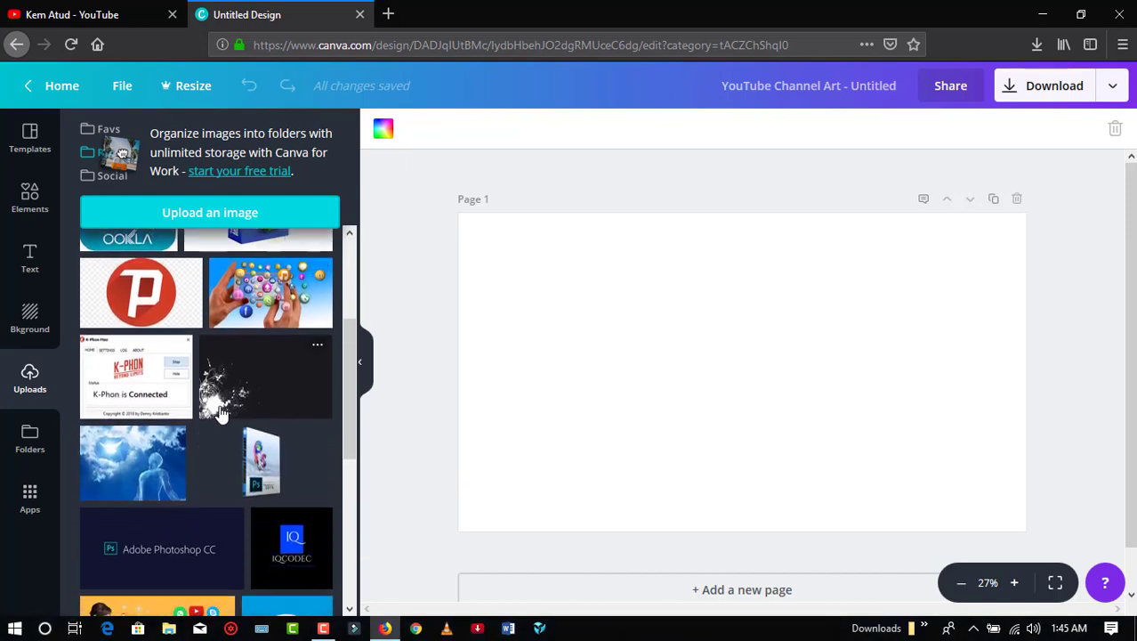
pyautogui.scroll(-4, 261, 386)
pyautogui.scroll(-6, 152, 386)
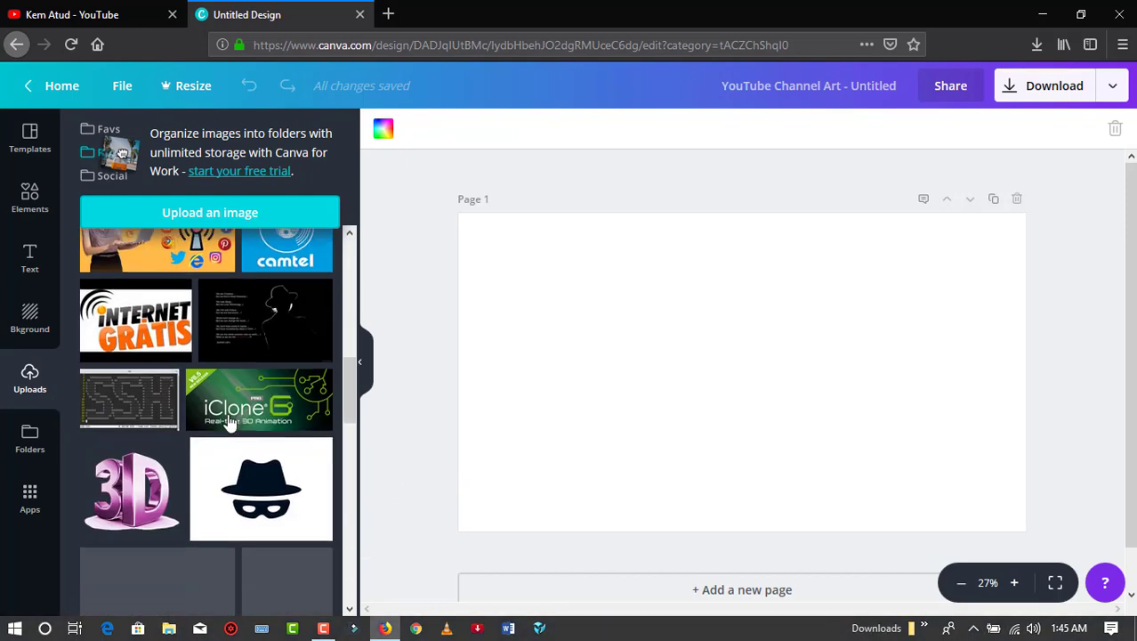
pyautogui.scroll(12, 218, 380)
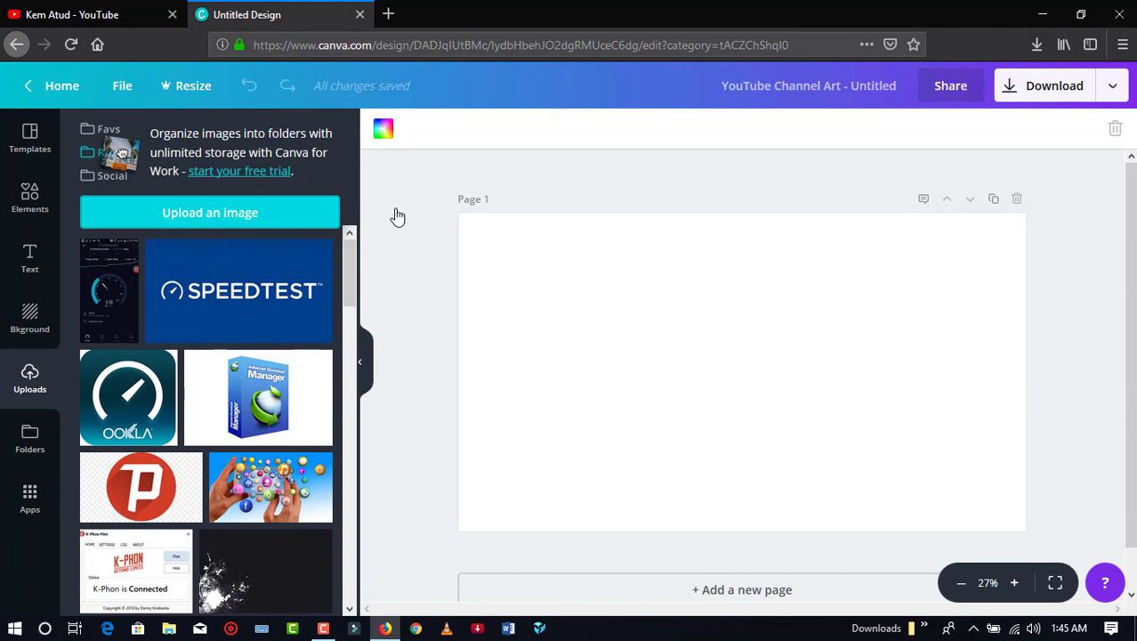
pyautogui.hotkey('ctrl', 'v')
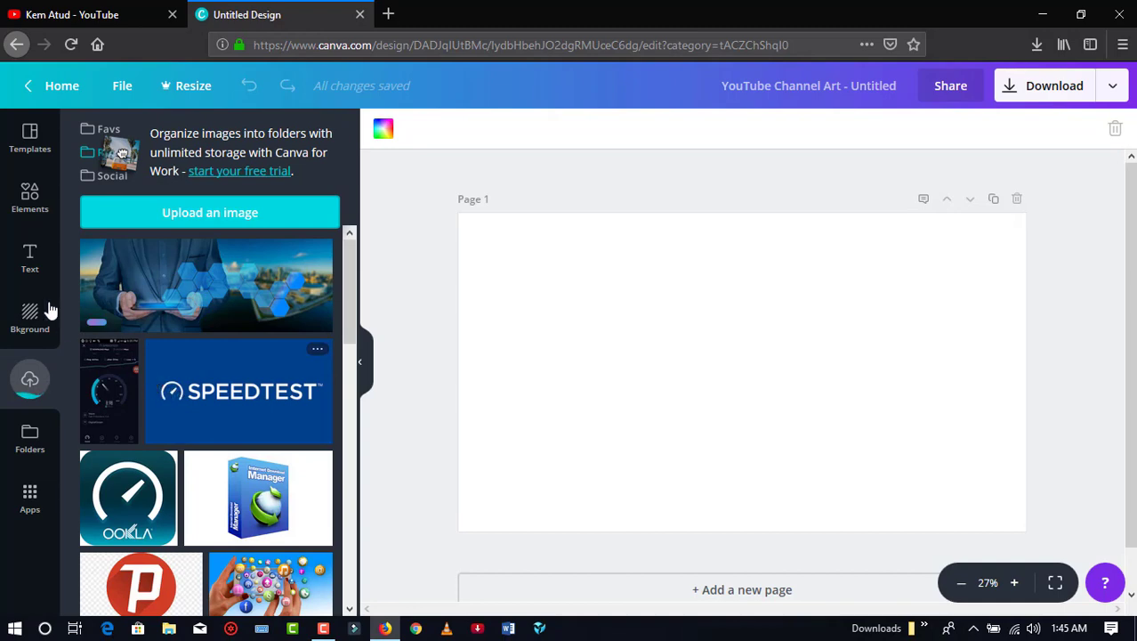
# - Browse the YouTube Channel Art templates and apply the free Gamer Strategies template to the blank page
pyautogui.click(29, 142)
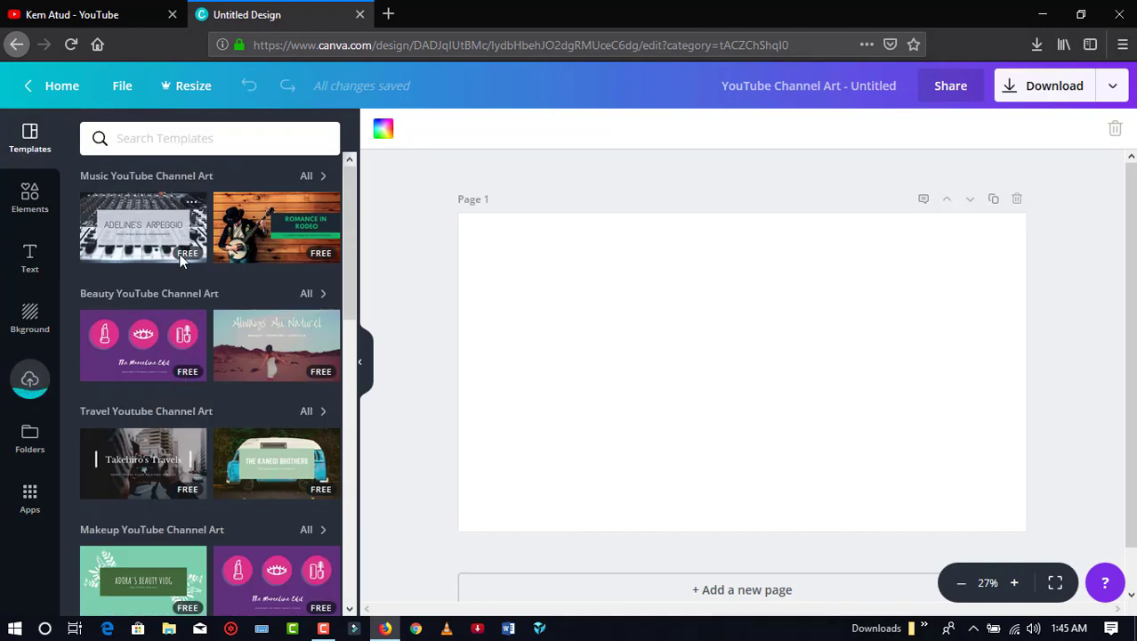
pyautogui.scroll(-6, 182, 262)
pyautogui.scroll(-5, 181, 262)
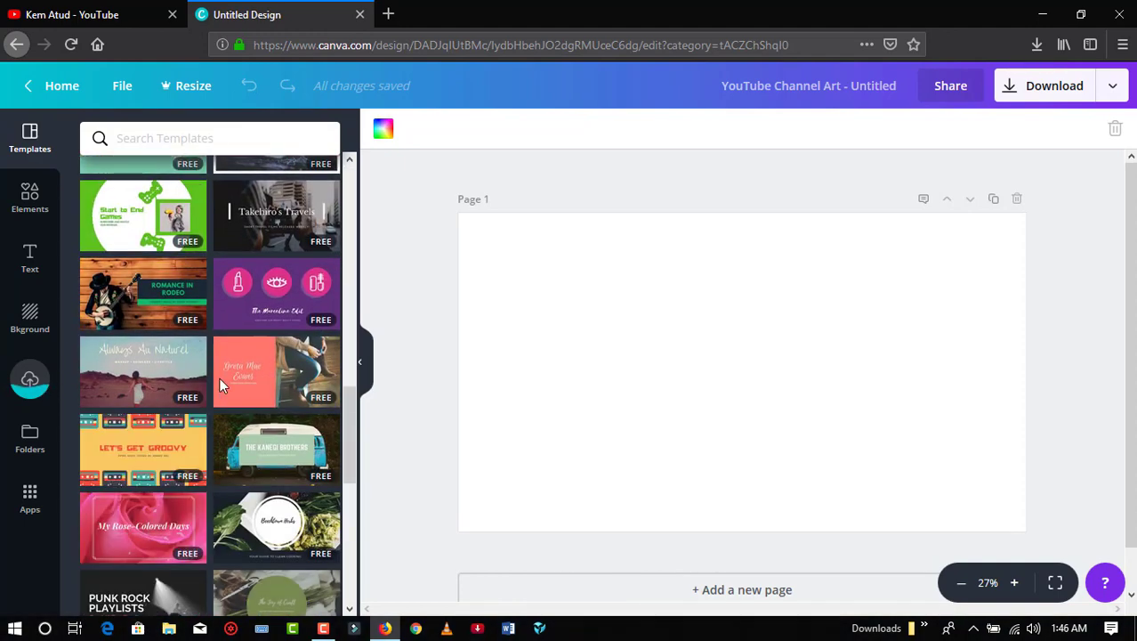
pyautogui.scroll(-3, 236, 531)
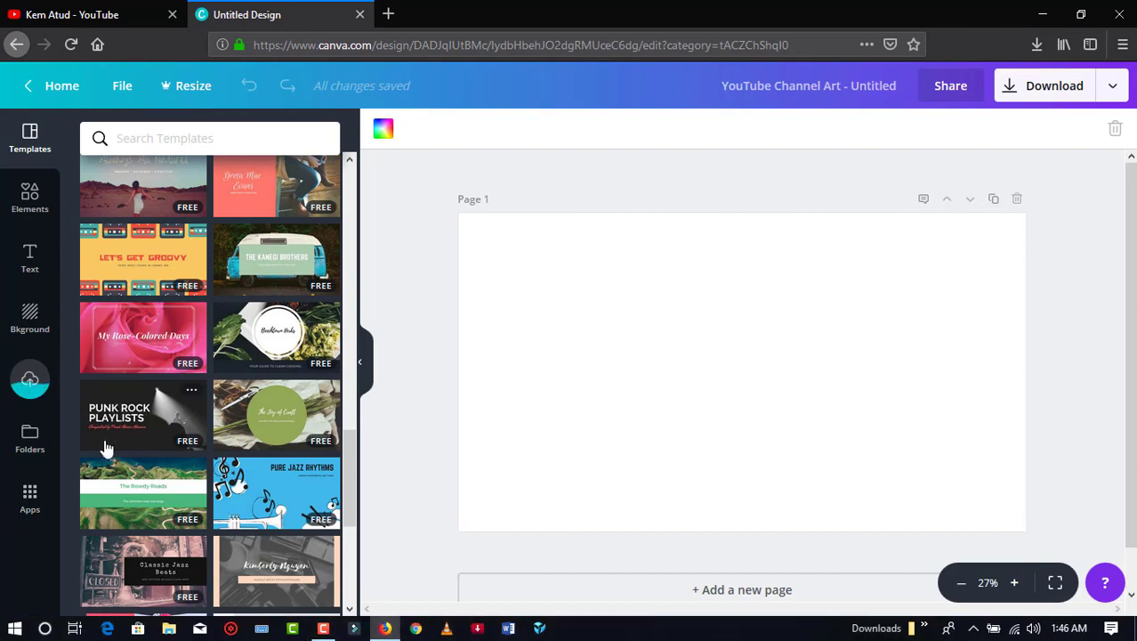
pyautogui.scroll(-4, 176, 431)
pyautogui.scroll(-2, 316, 307)
pyautogui.scroll(-3, 164, 456)
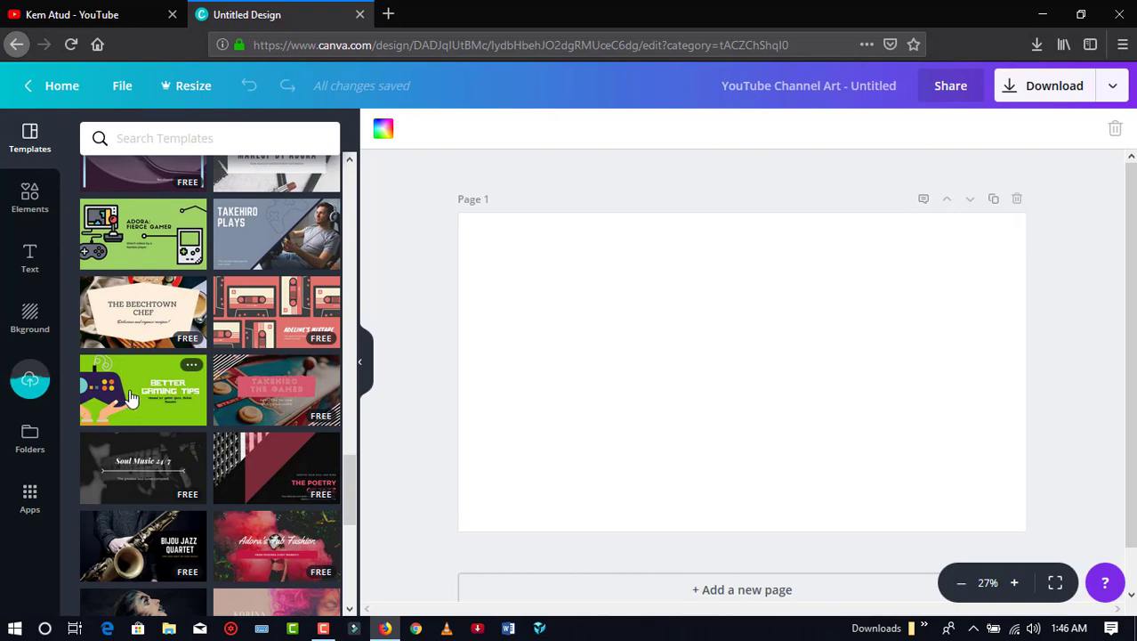
pyautogui.scroll(-1, 146, 464)
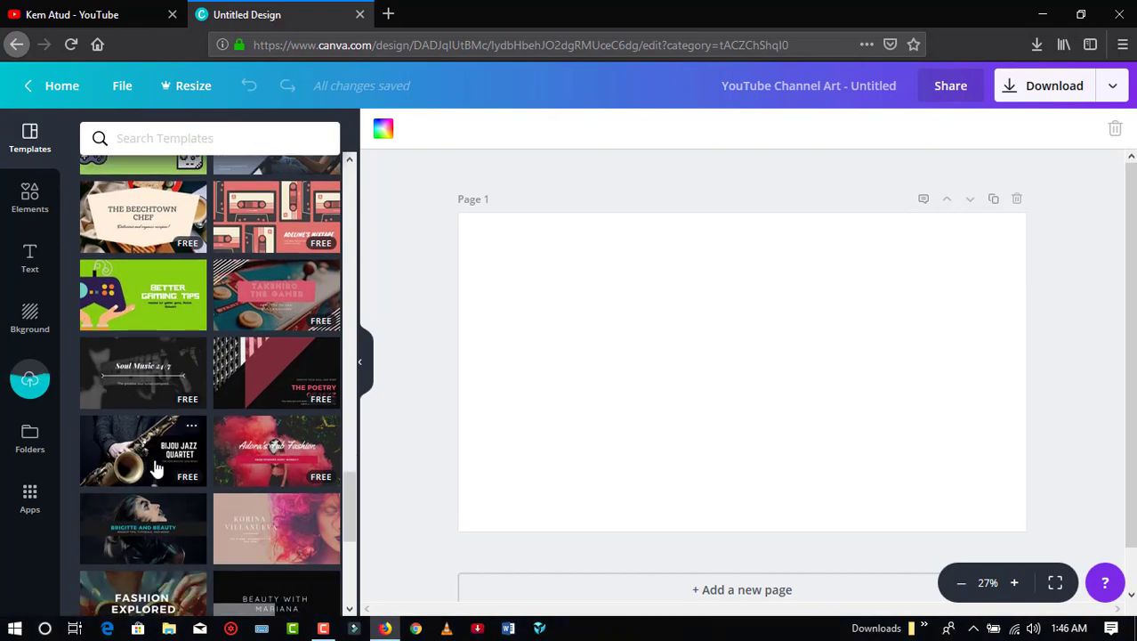
pyautogui.scroll(-2, 153, 472)
pyautogui.scroll(2, 140, 433)
pyautogui.scroll(10, 142, 432)
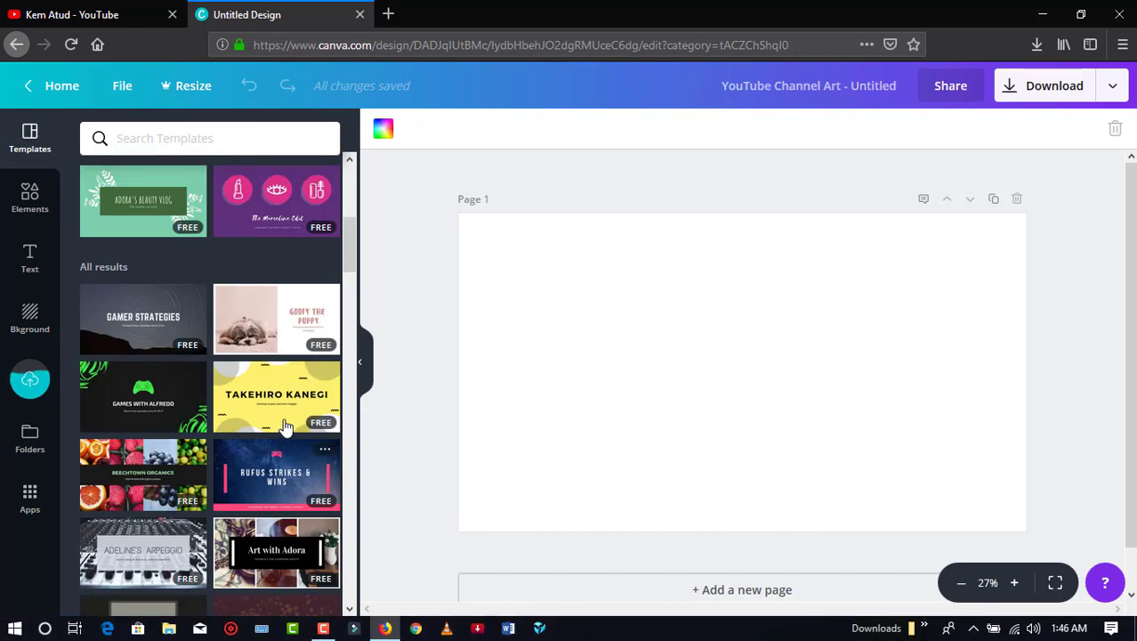
pyautogui.click(131, 327)
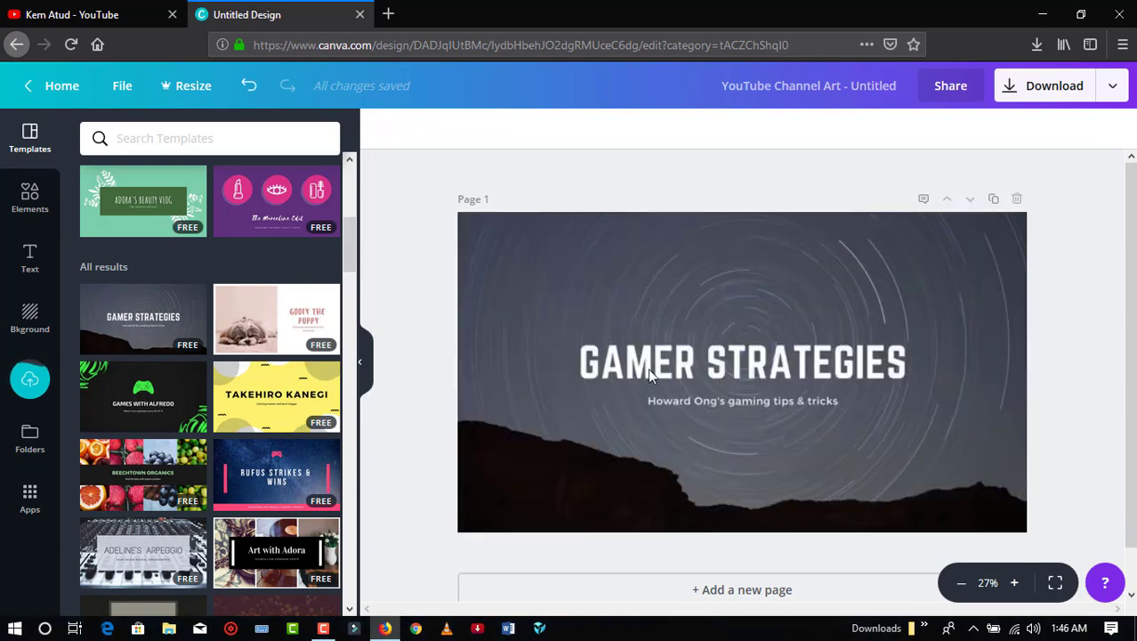
pyautogui.click(584, 314)
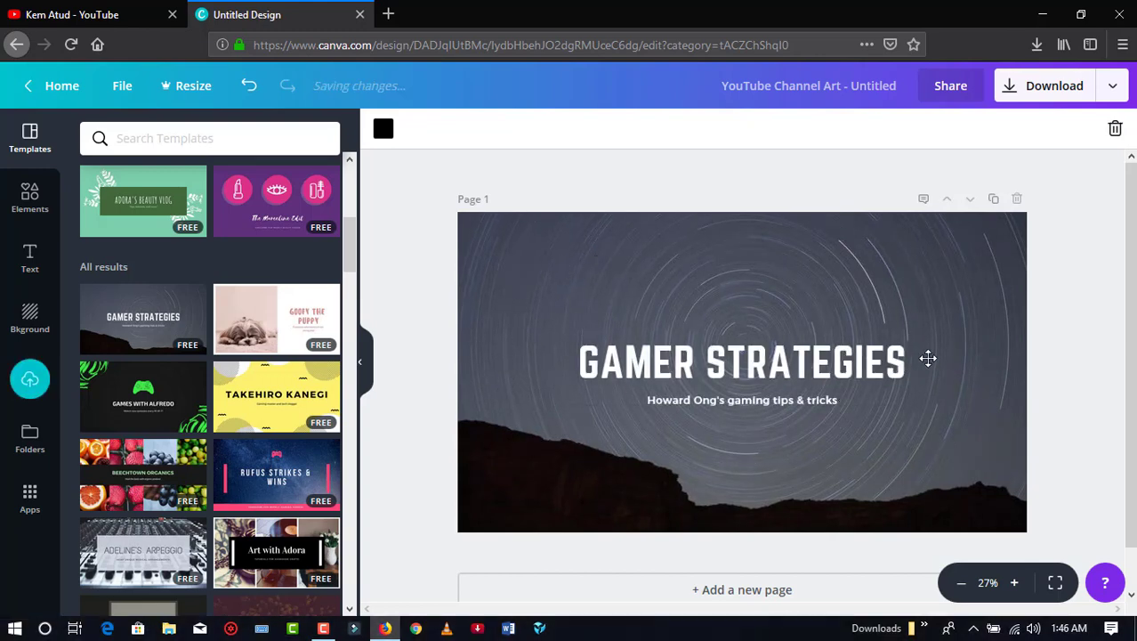
# - Delete the template's star-trail background photo from the page while the uploaded images are displayed
pyautogui.click(37, 384)
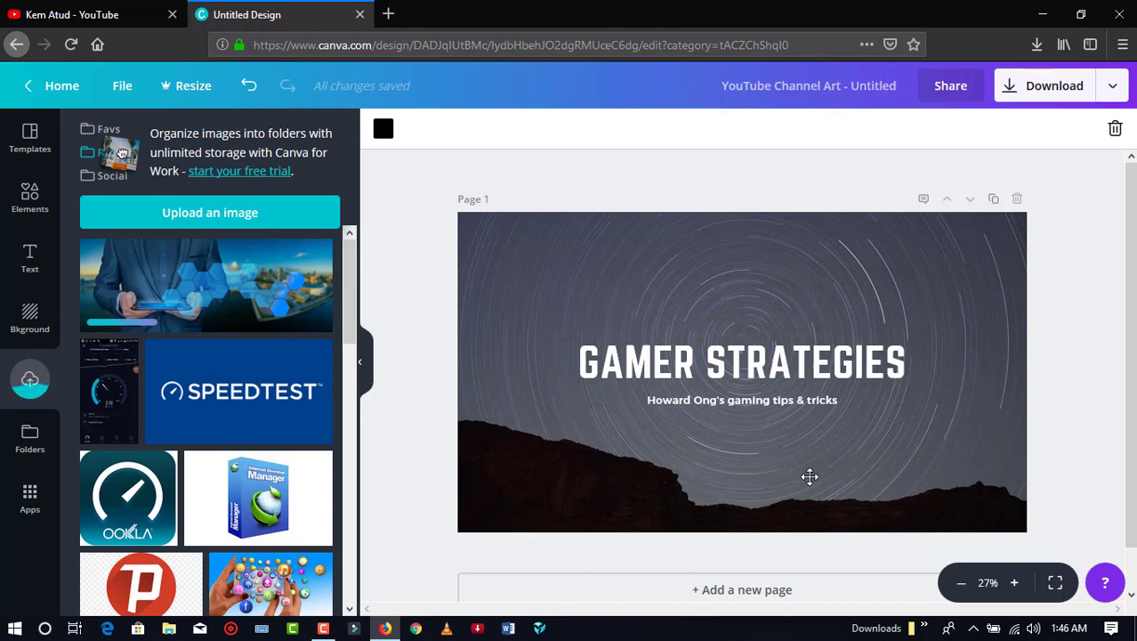
pyautogui.click(939, 261)
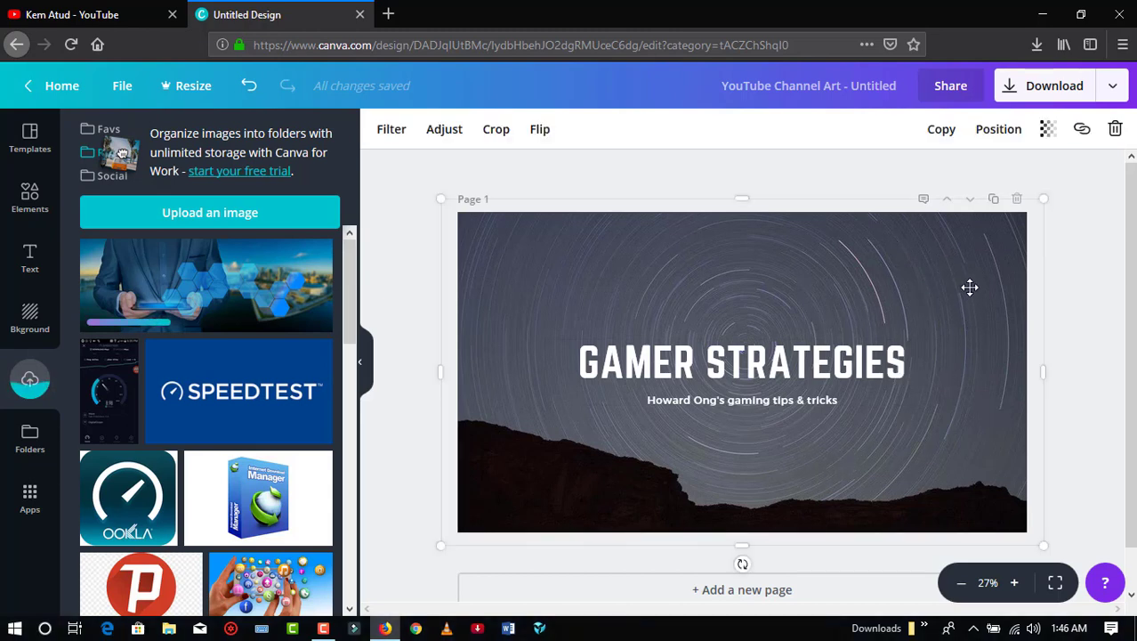
pyautogui.click(1116, 128)
pyautogui.click(827, 287)
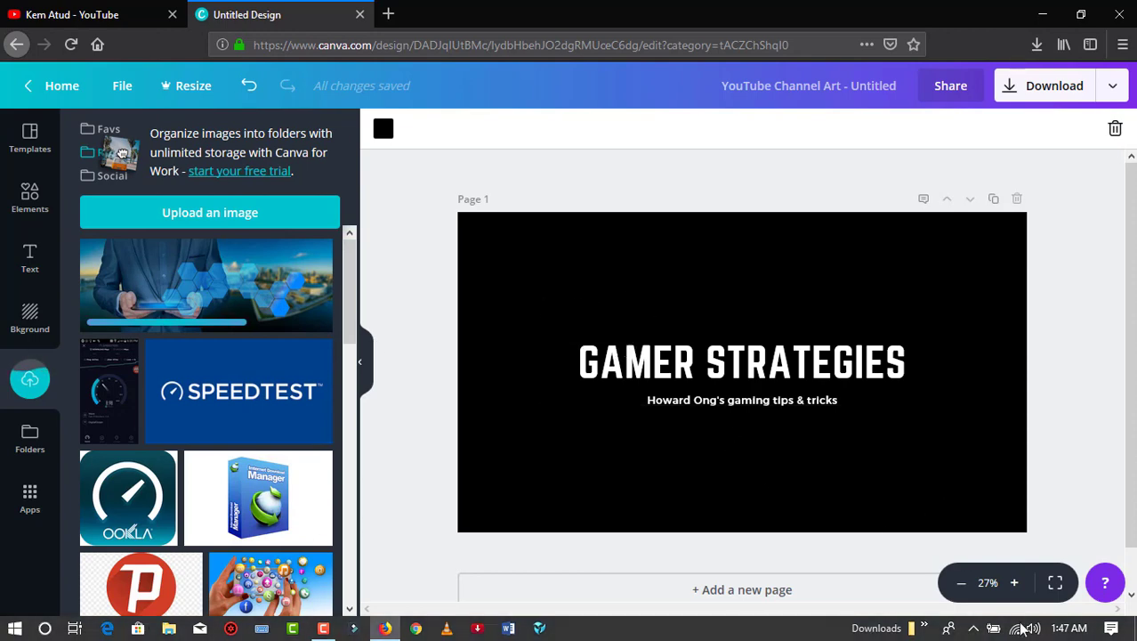
pyautogui.click(974, 628)
pyautogui.click(945, 146)
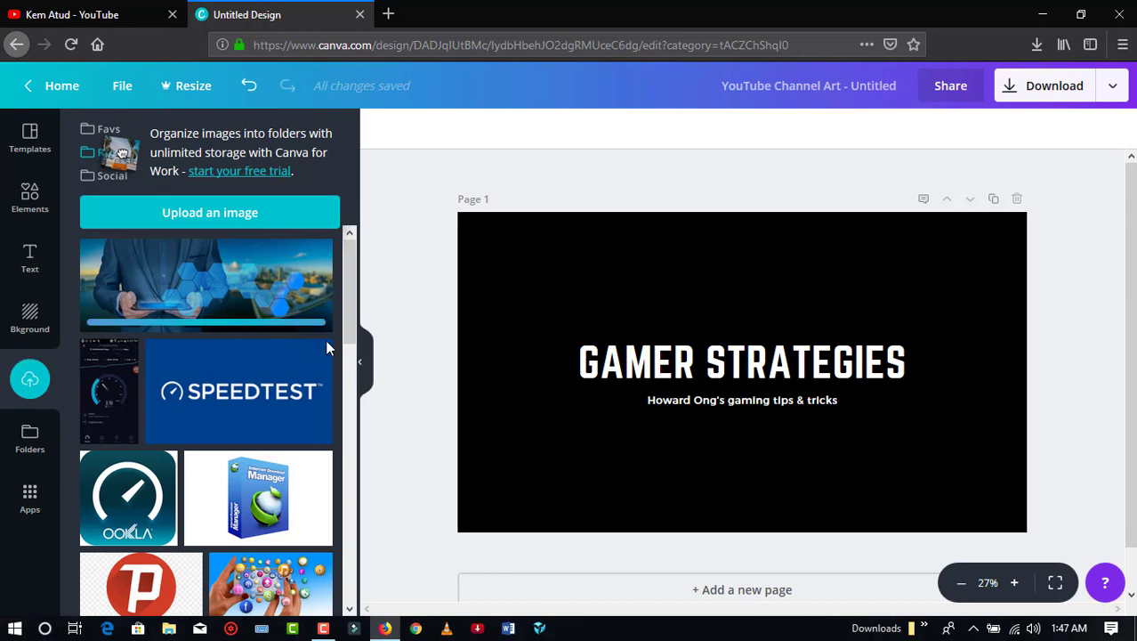
# - Set the uploaded businessman image as the page background and delete the extra floating copy of it
pyautogui.click(246, 283)
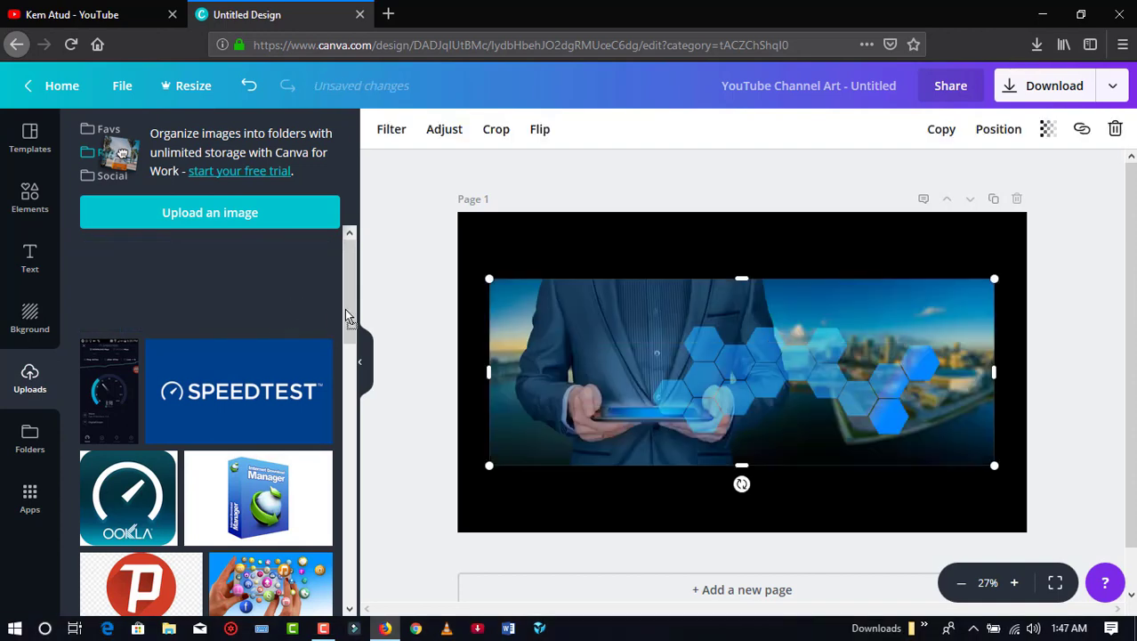
pyautogui.moveTo(495, 276); pyautogui.dragTo(603, 238)
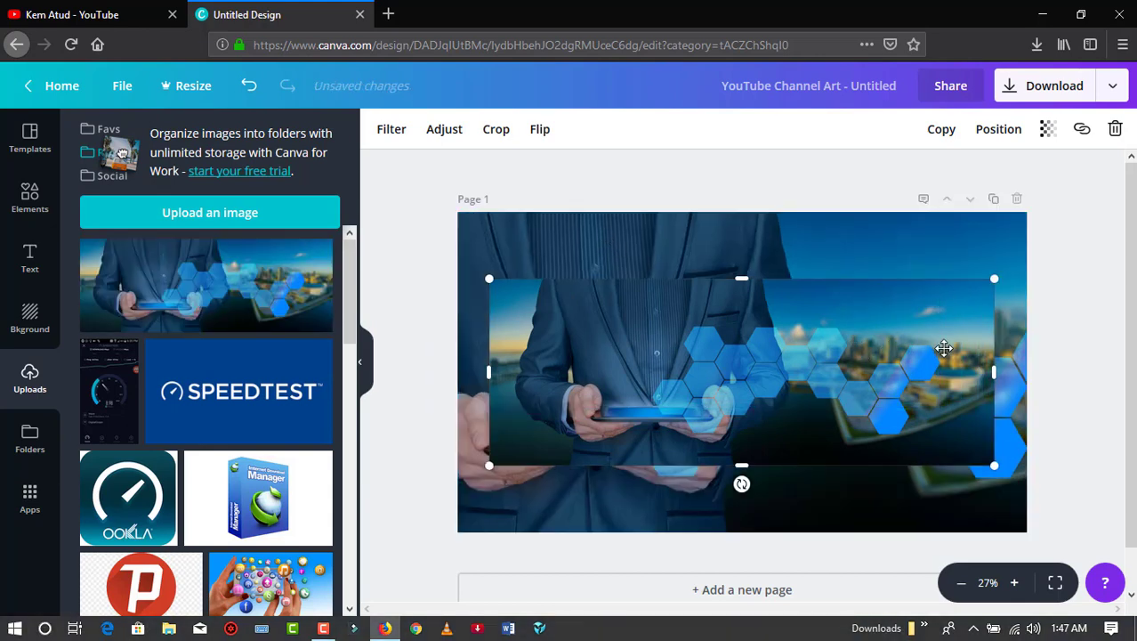
pyautogui.click(910, 503)
pyautogui.click(913, 400)
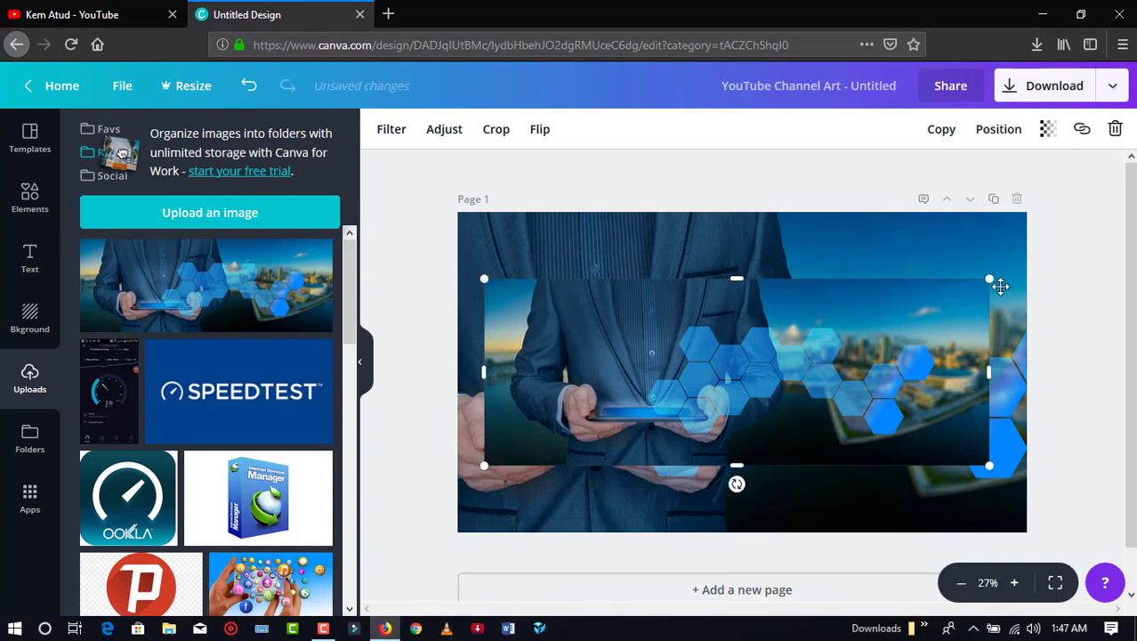
pyautogui.click(1115, 131)
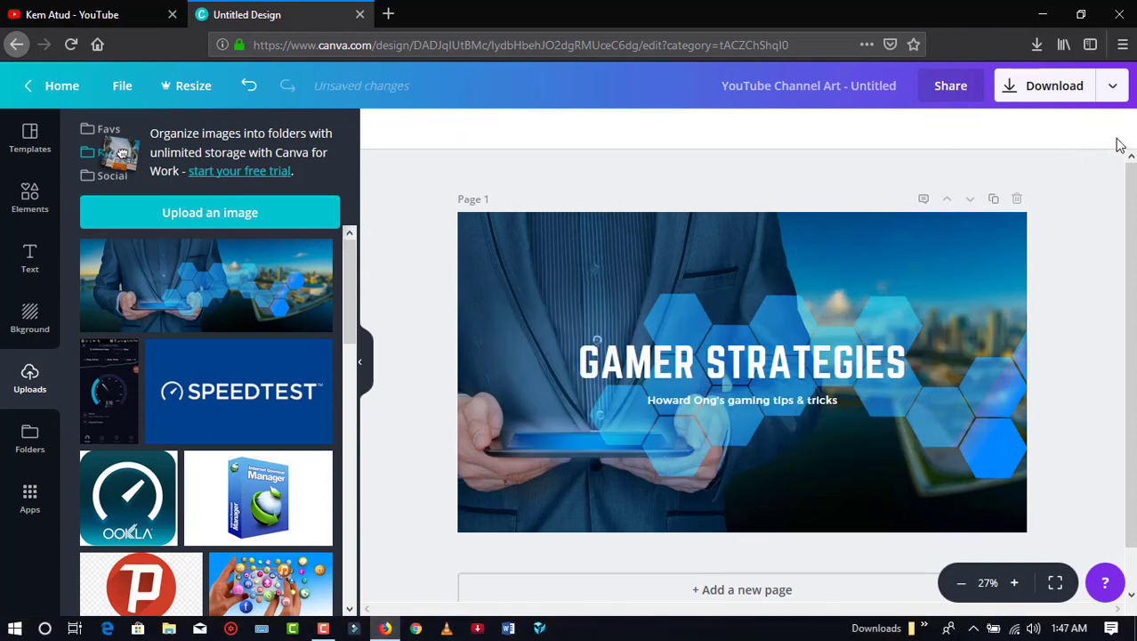
pyautogui.click(815, 427)
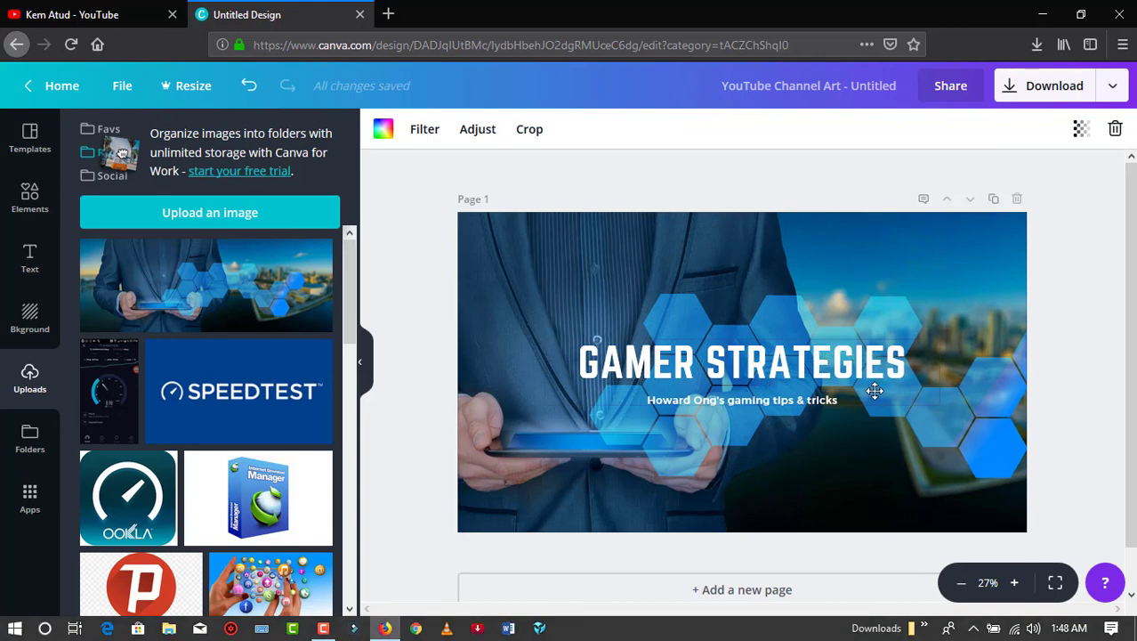
# - Replace the "GAMER STRATEGIES" title text with "IQCODEC TEST"
pyautogui.click(894, 369)
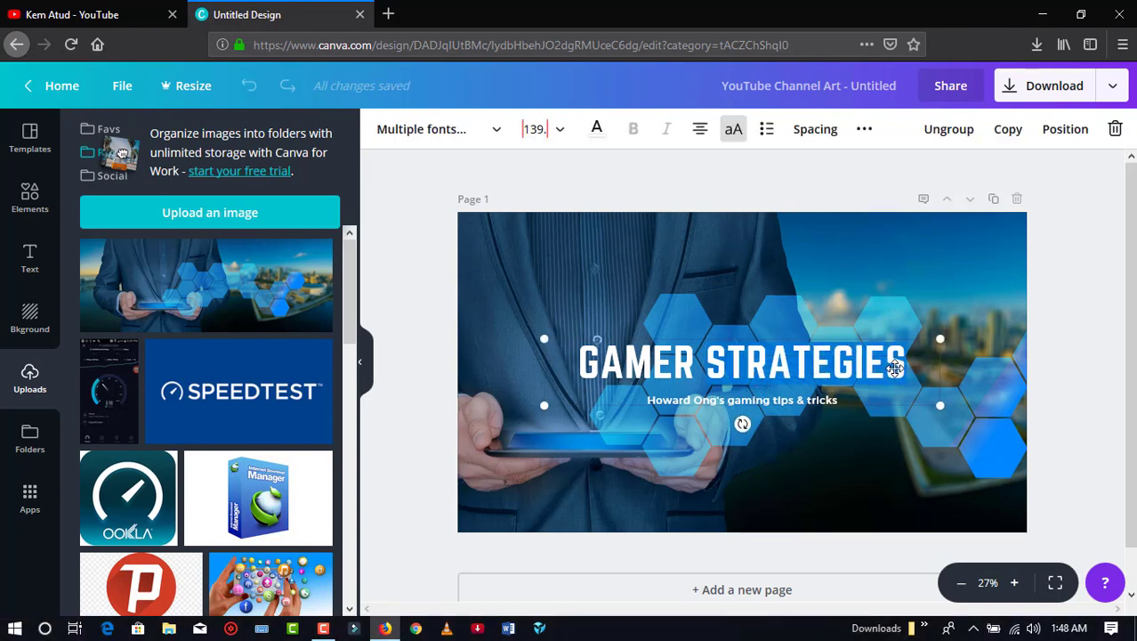
pyautogui.doubleClick(924, 364)
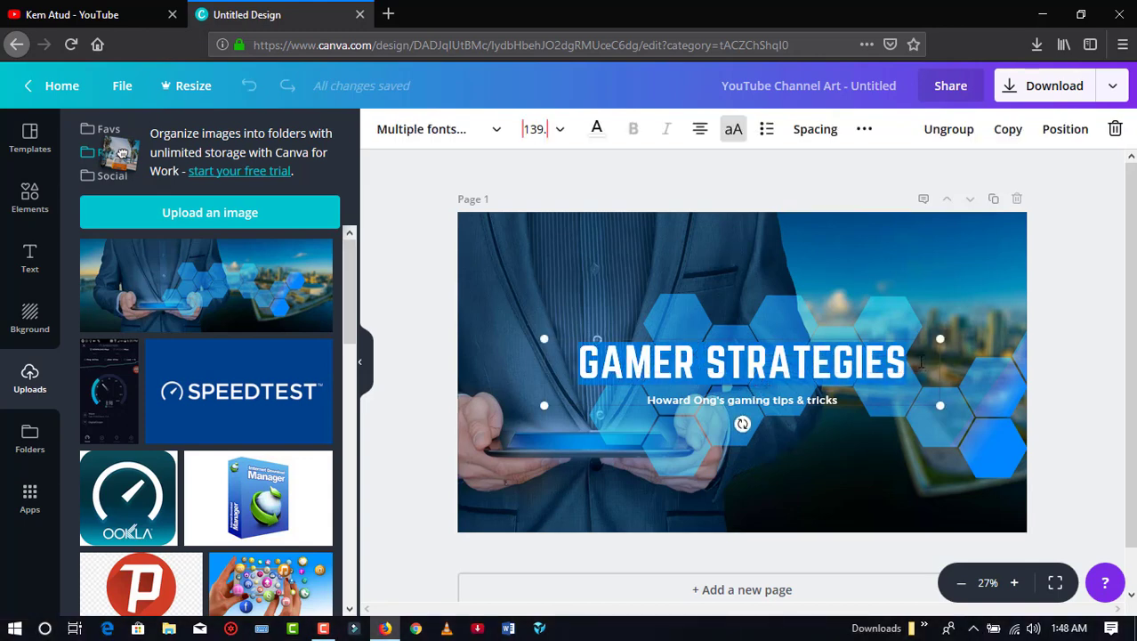
pyautogui.click(921, 360)
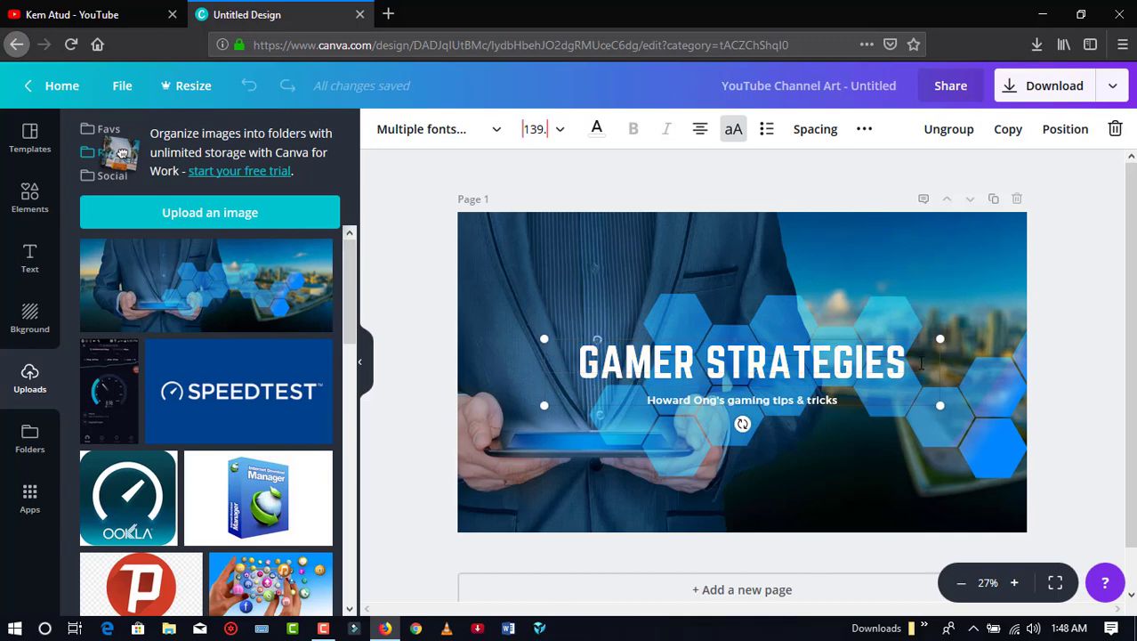
pyautogui.press('BackSpace')
pyautogui.press('BackSpace')
pyautogui.press('BackSpace')
pyautogui.press('BackSpace')
pyautogui.press('BackSpace')
pyautogui.press('BackSpace')
pyautogui.press('BackSpace')
pyautogui.press('BackSpace')
pyautogui.press('BackSpace')
pyautogui.press('BackSpace')
pyautogui.press('BackSpace')
pyautogui.press('BackSpace')
pyautogui.press('BackSpace')
pyautogui.press('BackSpace')
pyautogui.press('BackSpace')
pyautogui.press('BackSpace')
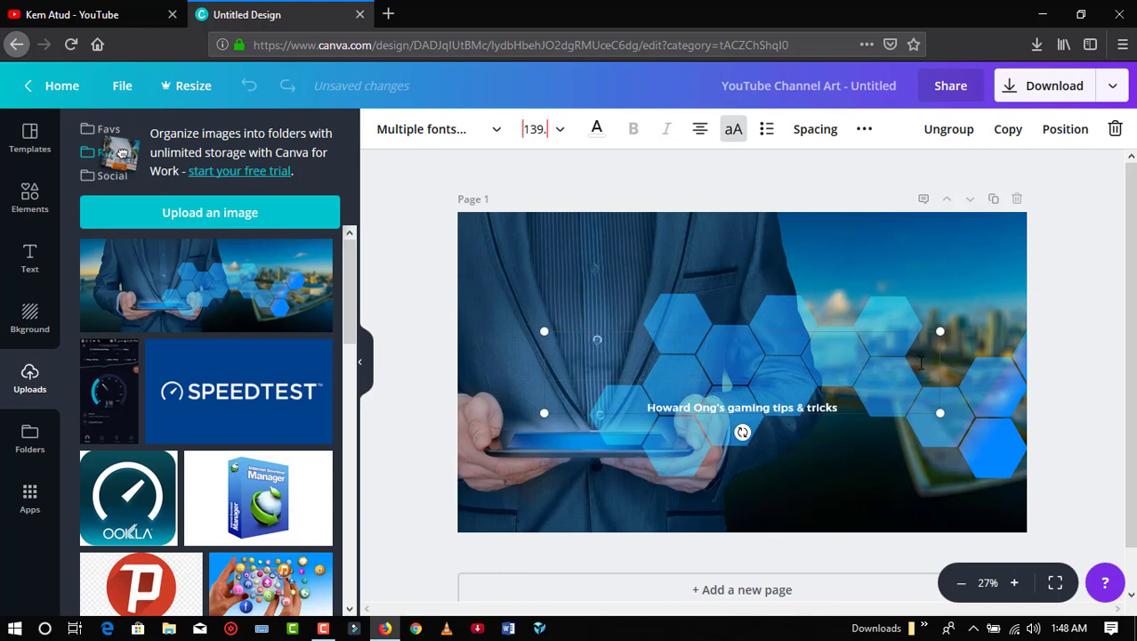
pyautogui.write('IQ')
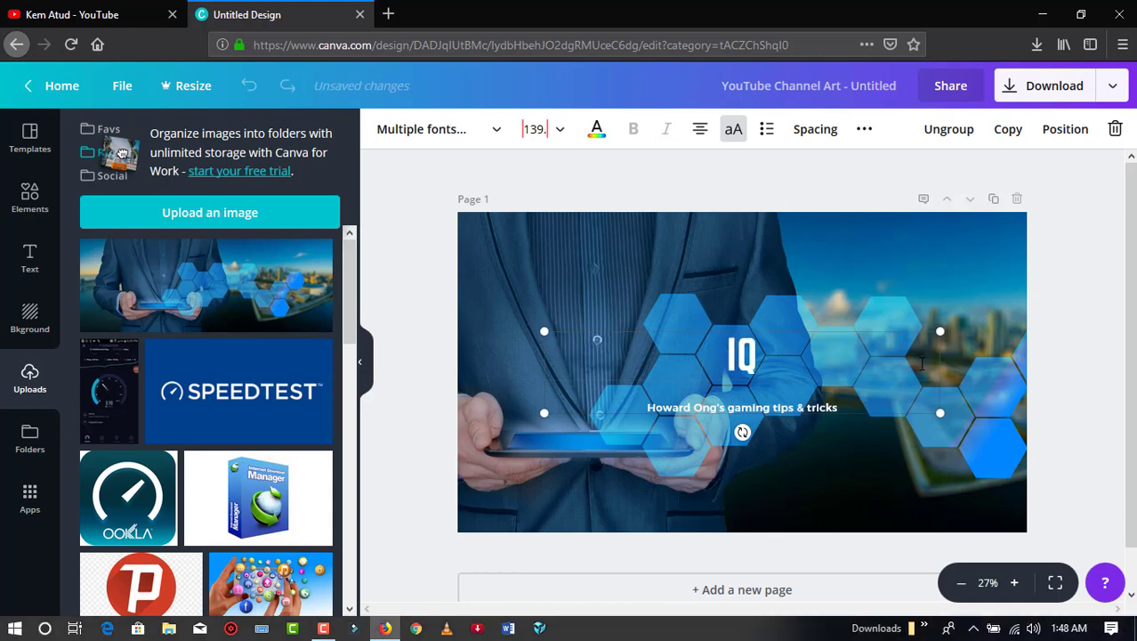
pyautogui.write('CODEC TEST')
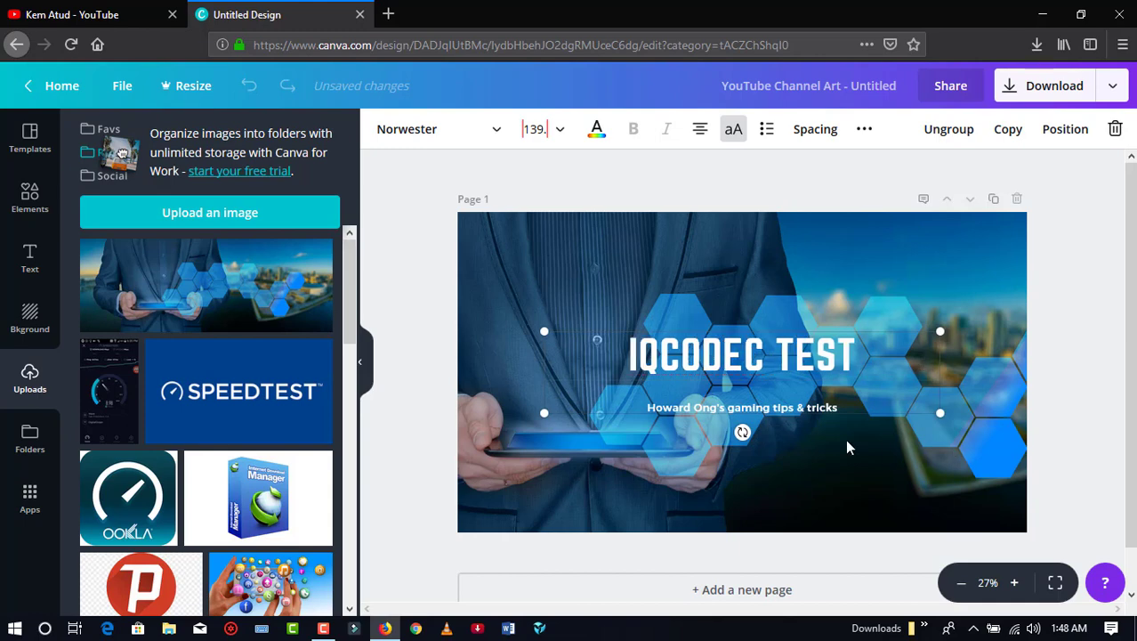
# - Replace the subtitle below the title with "Coding our Daily Bread."
pyautogui.click(776, 408)
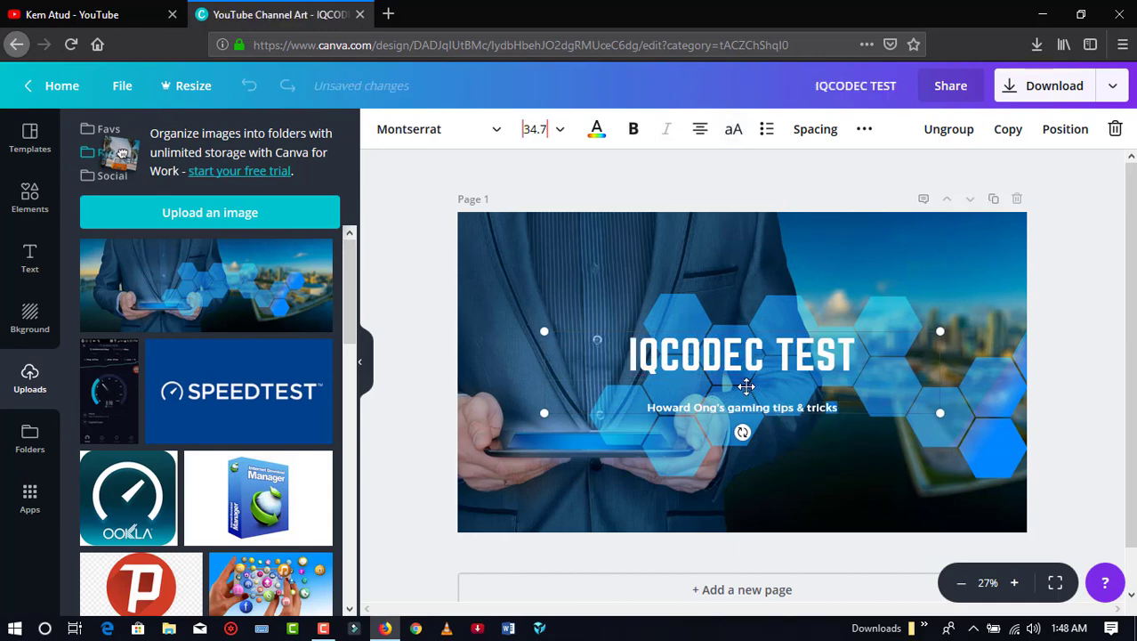
pyautogui.doubleClick(647, 407)
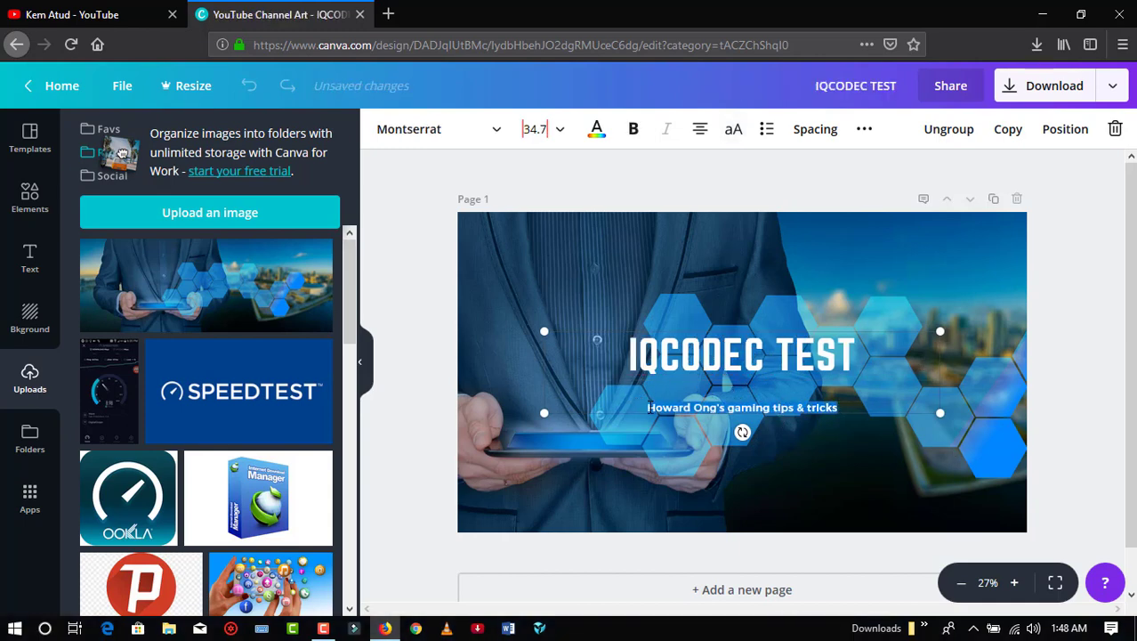
pyautogui.press('BackSpace')
pyautogui.write('Cod')
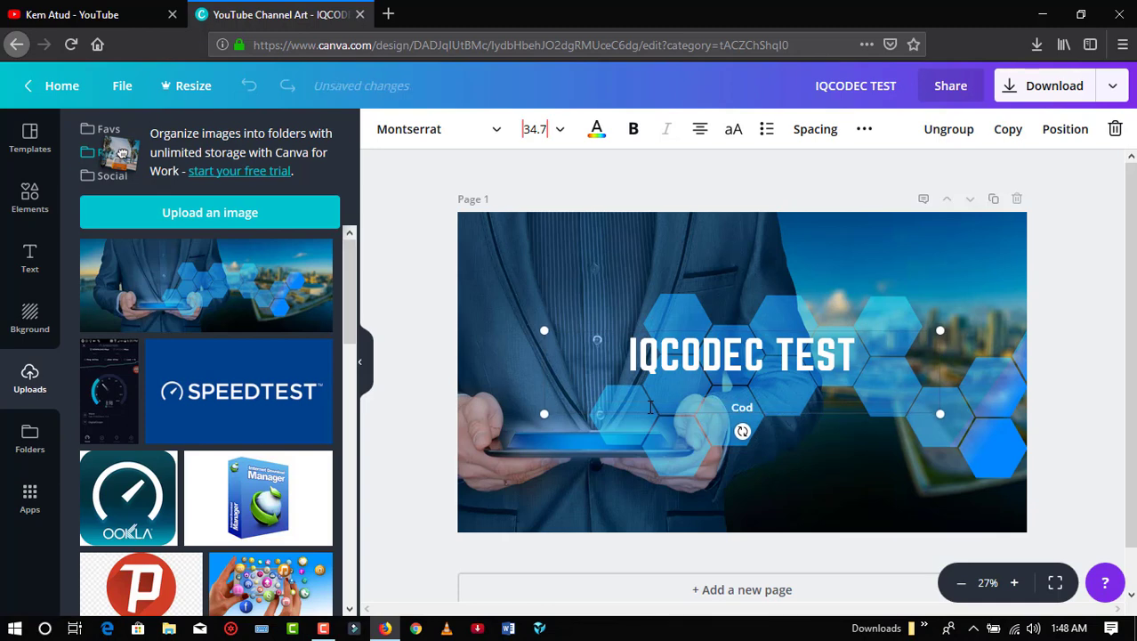
pyautogui.write('ing our')
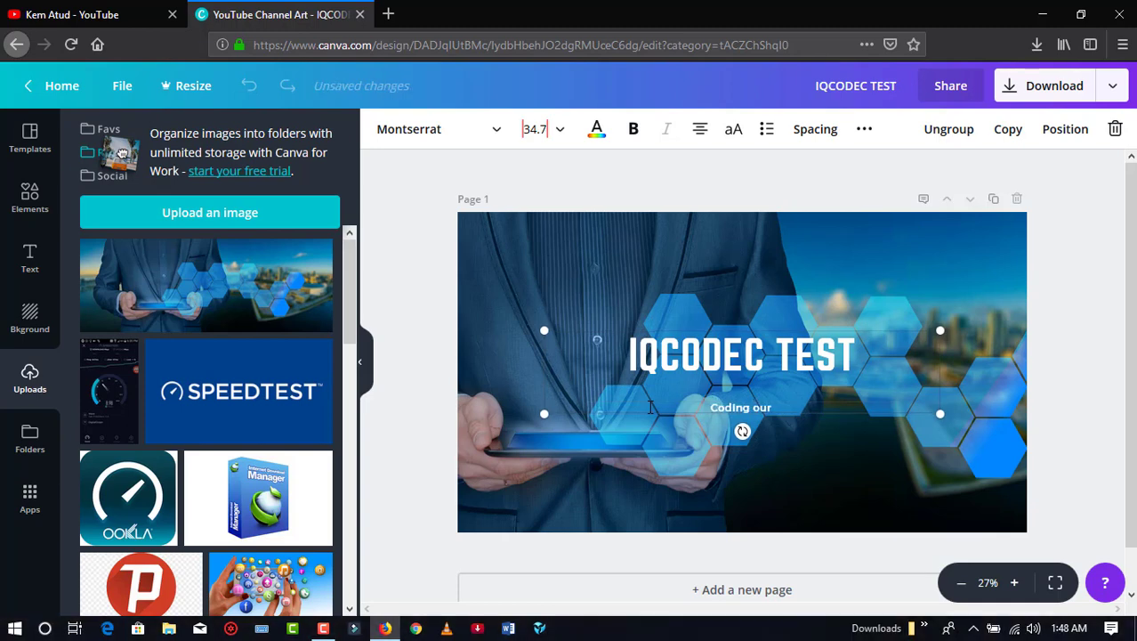
pyautogui.write(' Daily B')
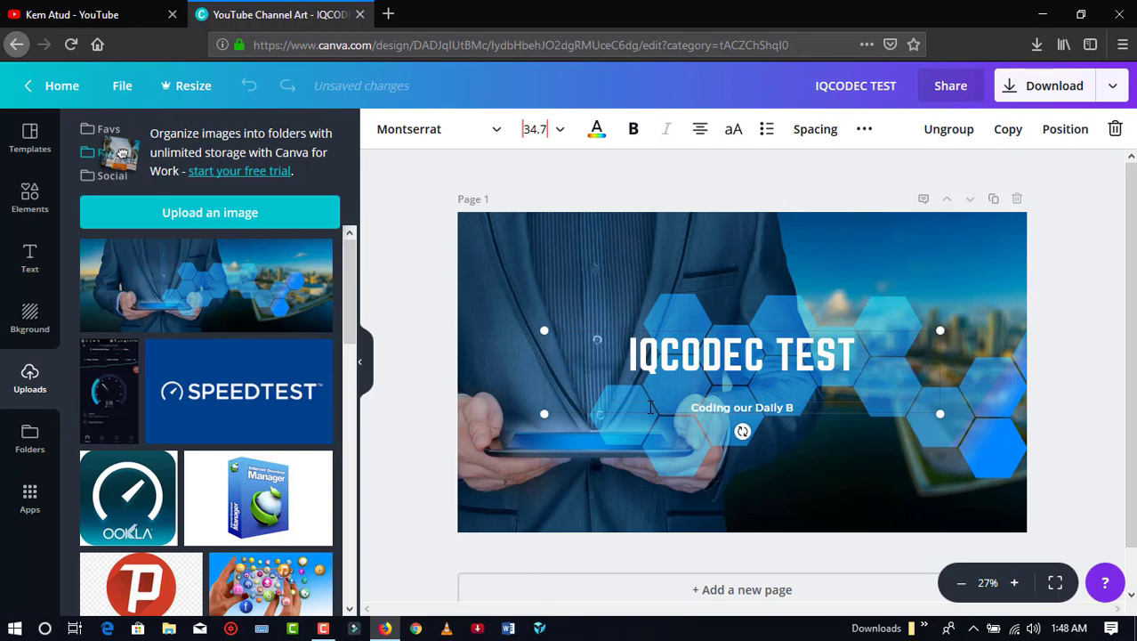
pyautogui.write('read.')
pyautogui.click(789, 499)
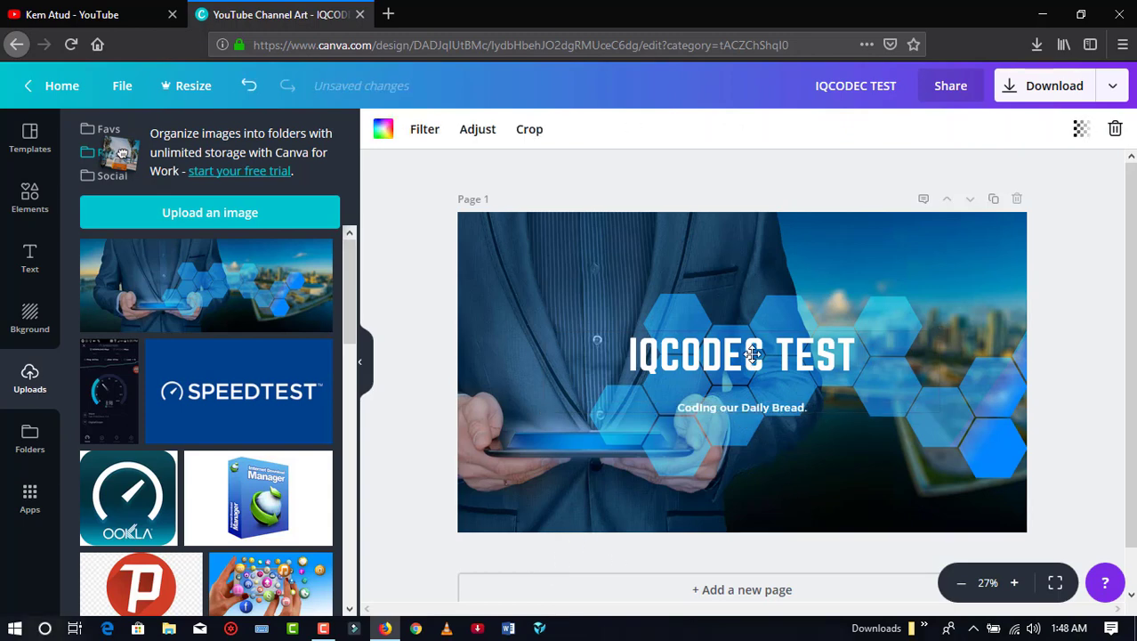
# - Examine the font and font size settings of the "IQCODEC TEST" title, then deselect the text
pyautogui.click(744, 349)
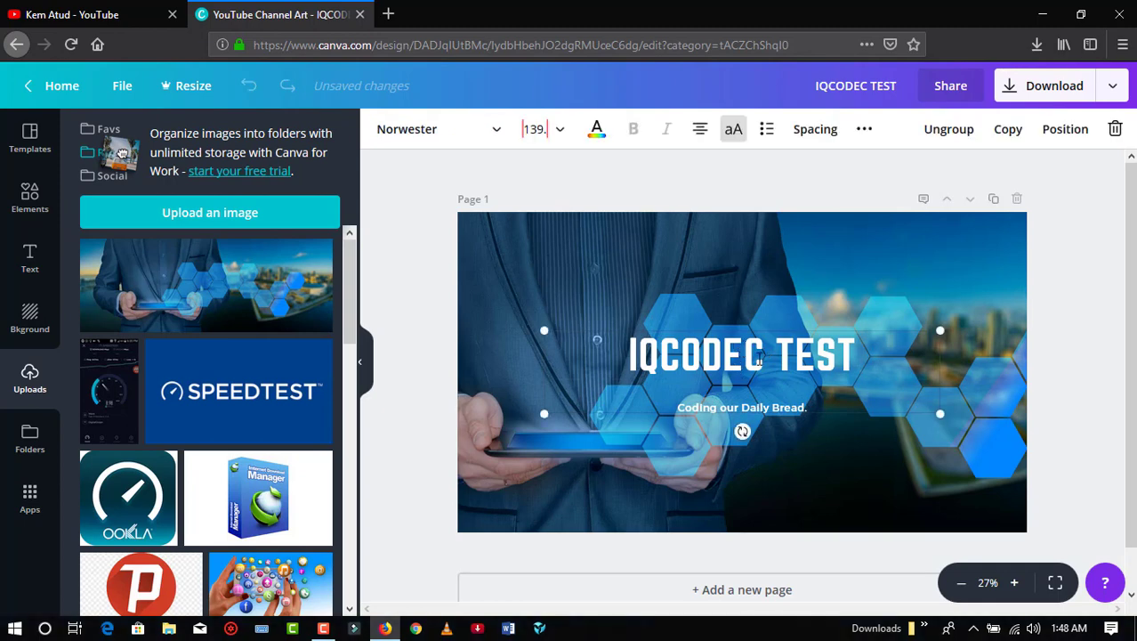
pyautogui.click(434, 131)
pyautogui.click(746, 186)
pyautogui.click(756, 358)
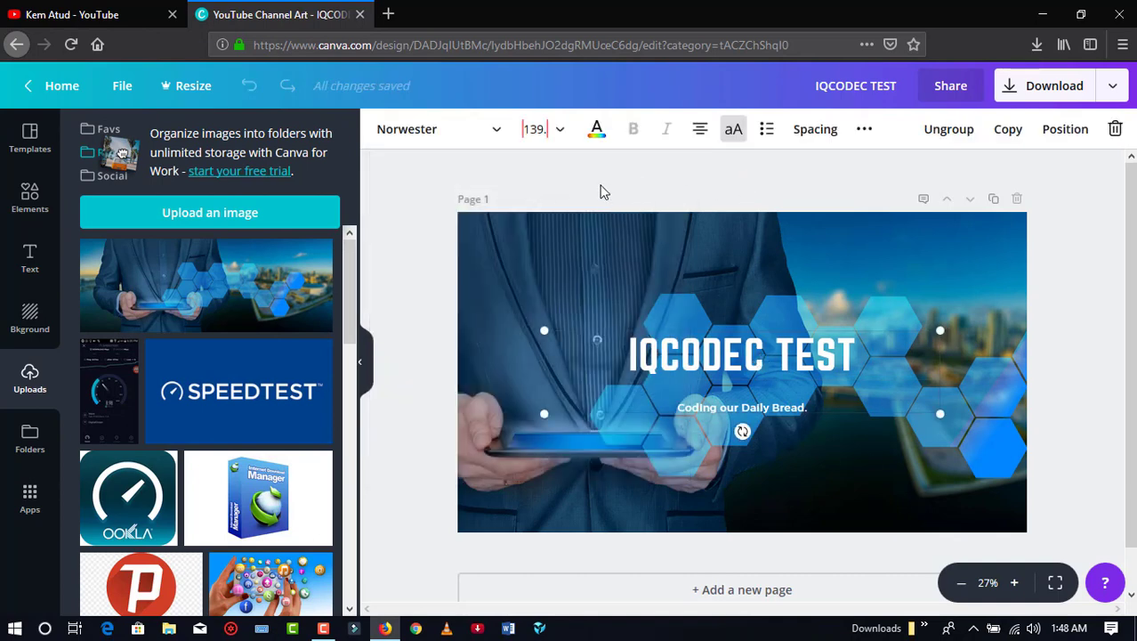
pyautogui.click(538, 132)
pyautogui.click(603, 476)
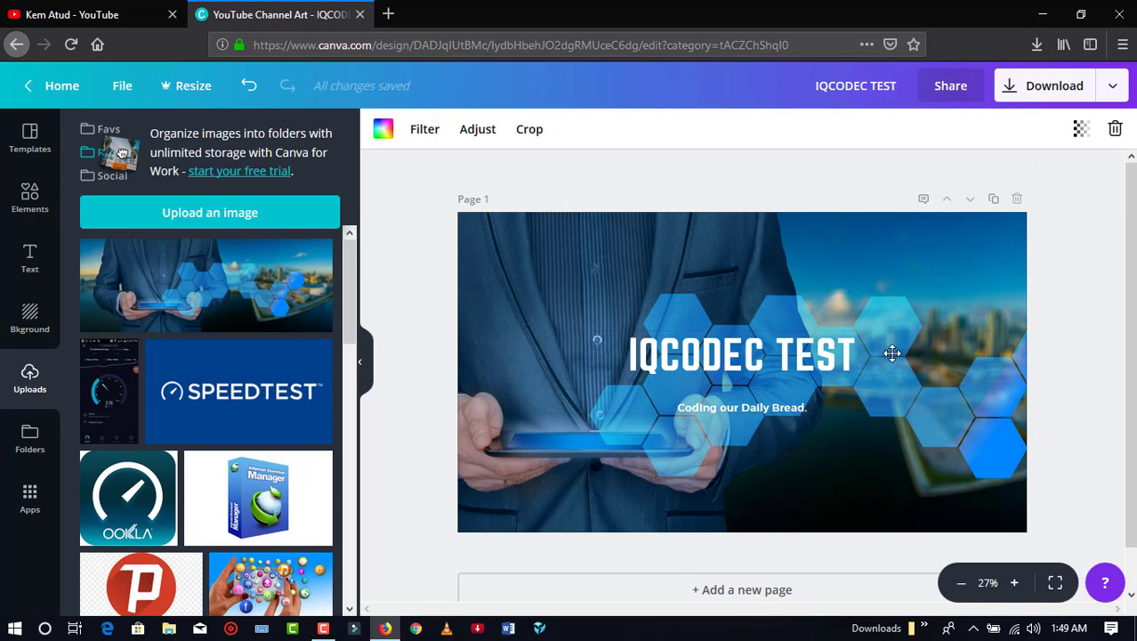
# - Download the finished channel art design as a PNG file
pyautogui.click(1052, 86)
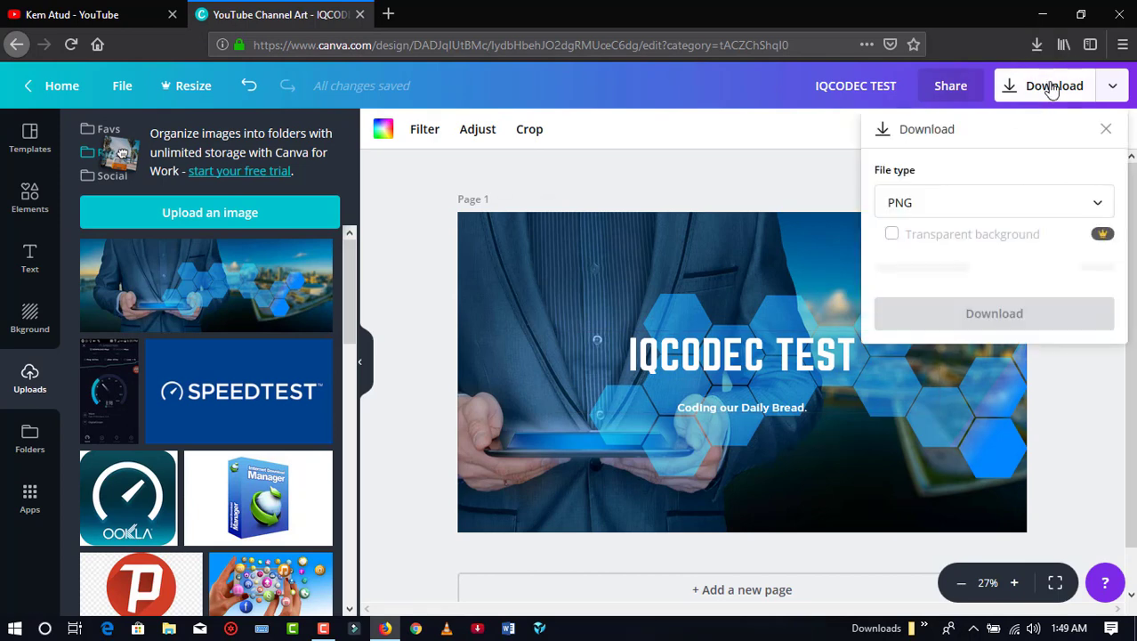
pyautogui.click(1082, 210)
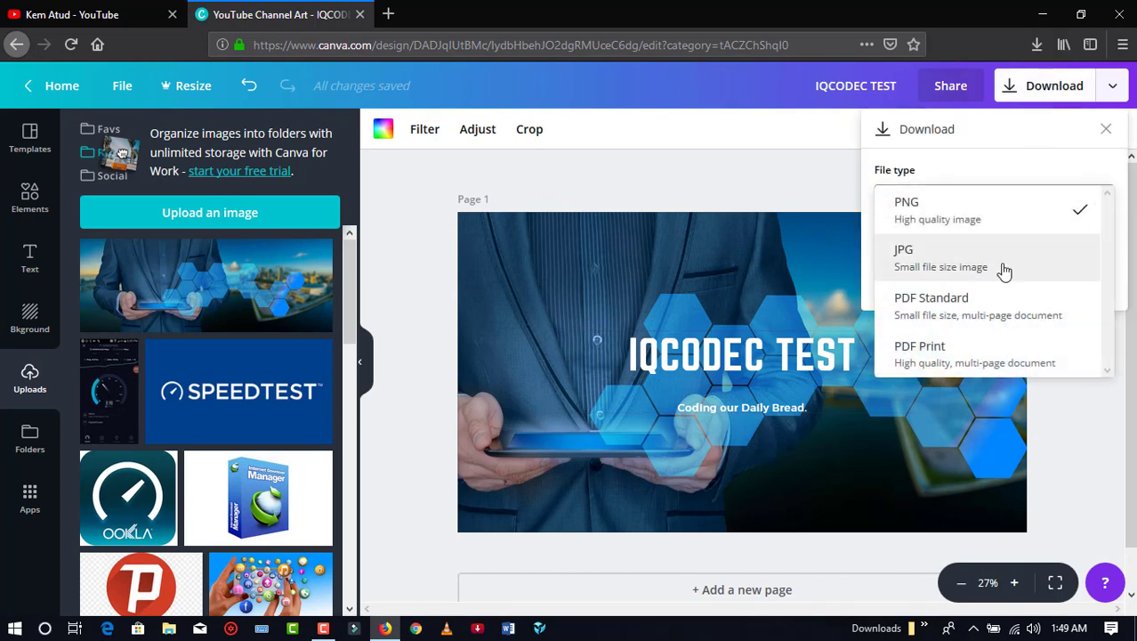
pyautogui.click(921, 212)
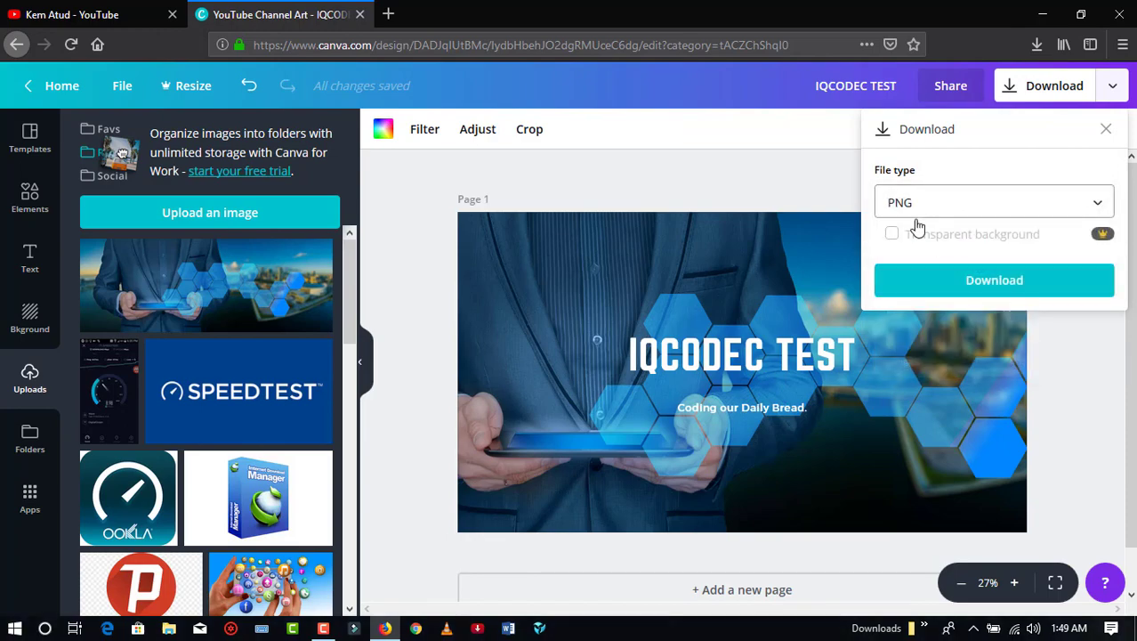
pyautogui.click(989, 287)
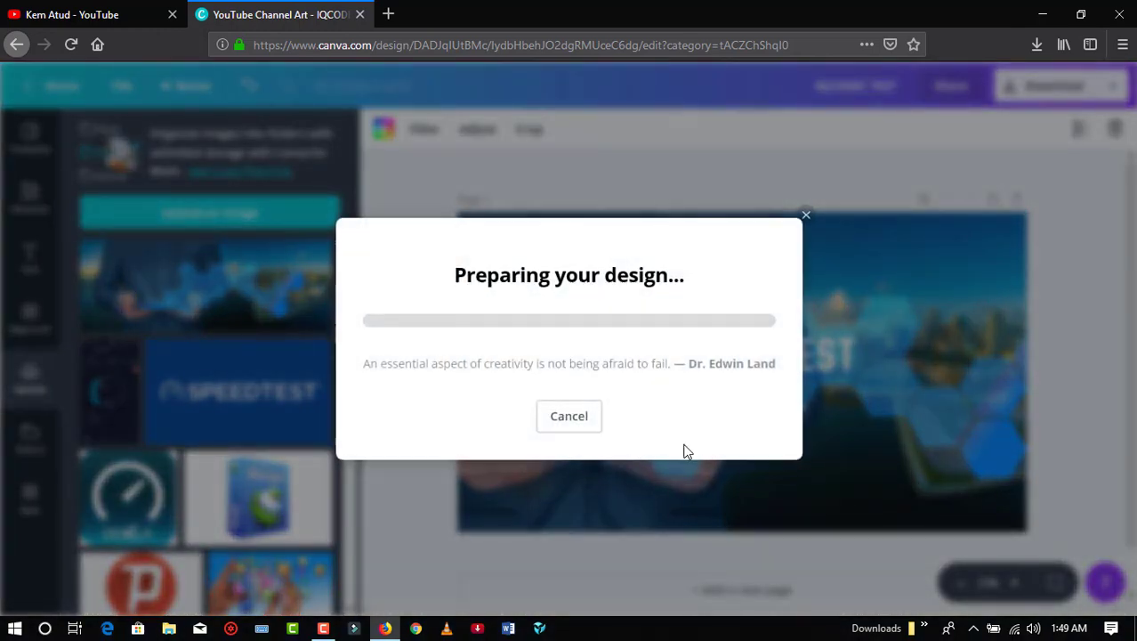
# - Dismiss the Canva for Work trial offer and check the browser's recent downloads for IQCODEC TEST.png
pyautogui.click(63, 10)
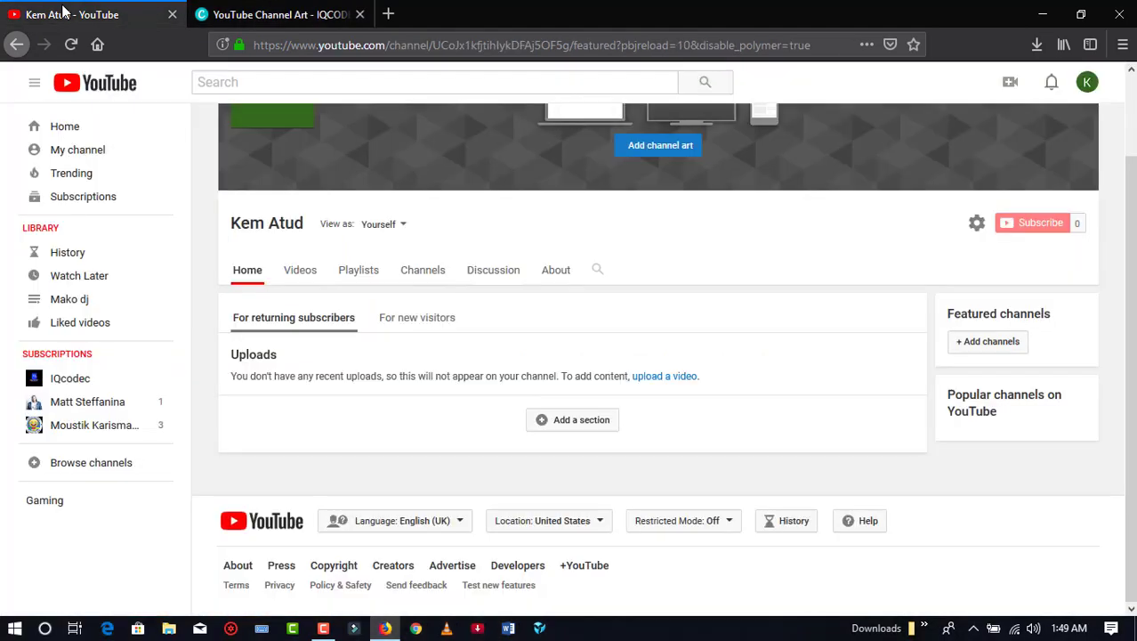
pyautogui.scroll(2, 305, 145)
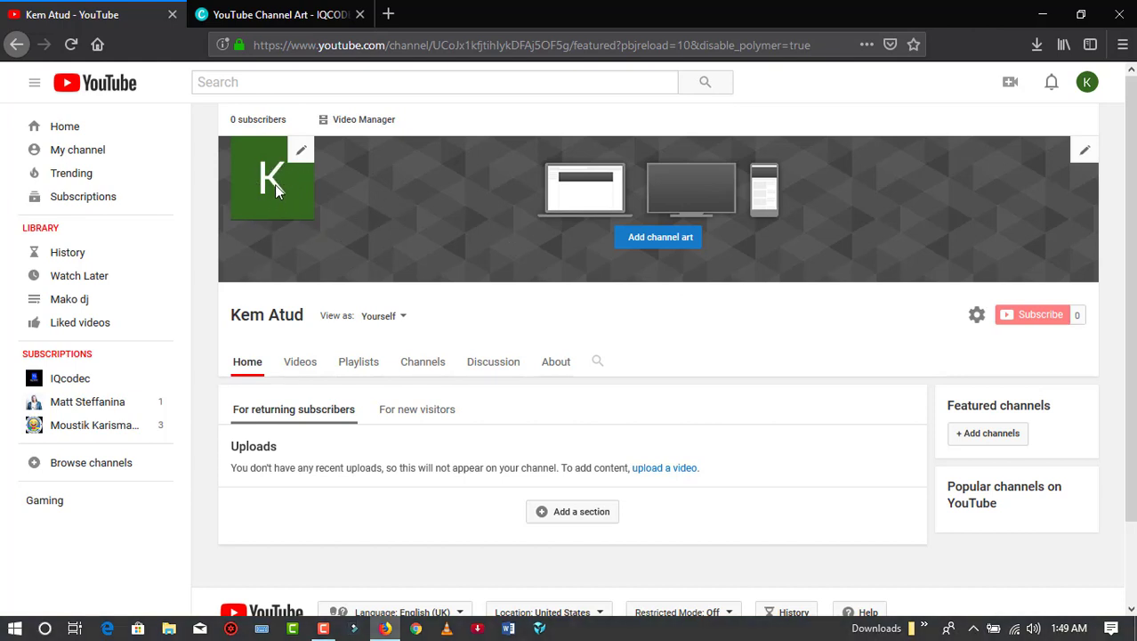
pyautogui.click(268, 15)
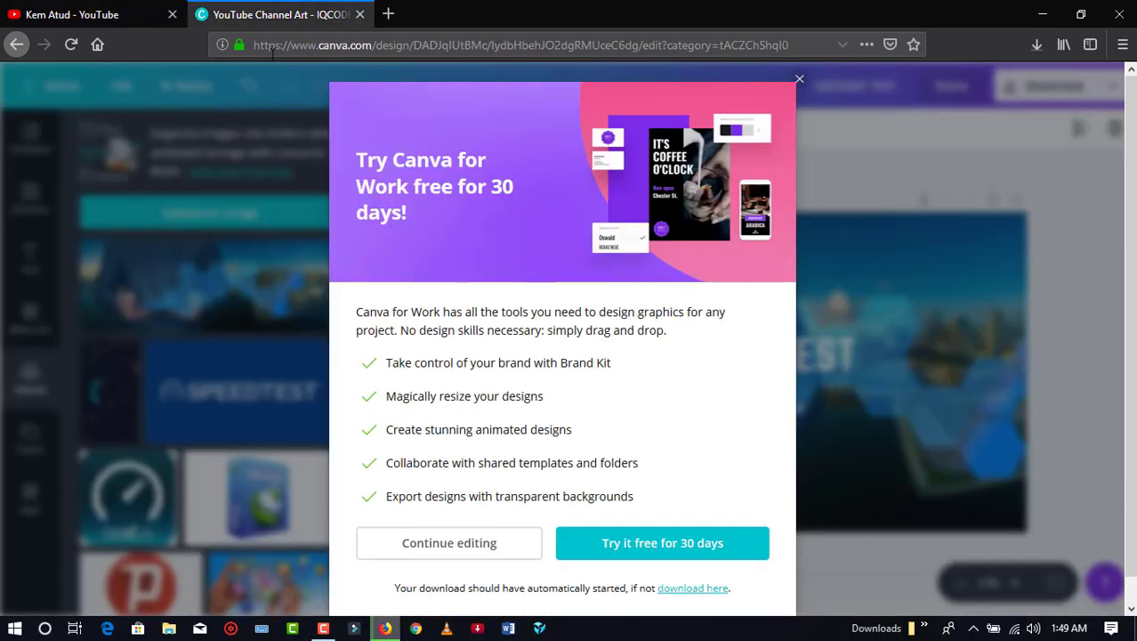
pyautogui.click(800, 82)
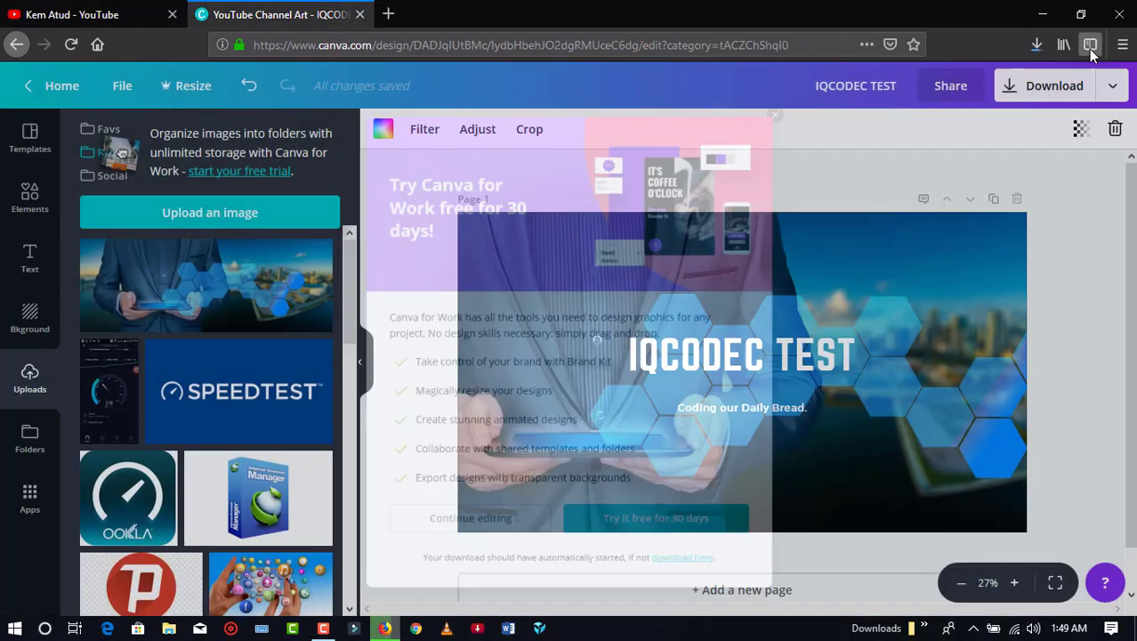
pyautogui.click(1037, 44)
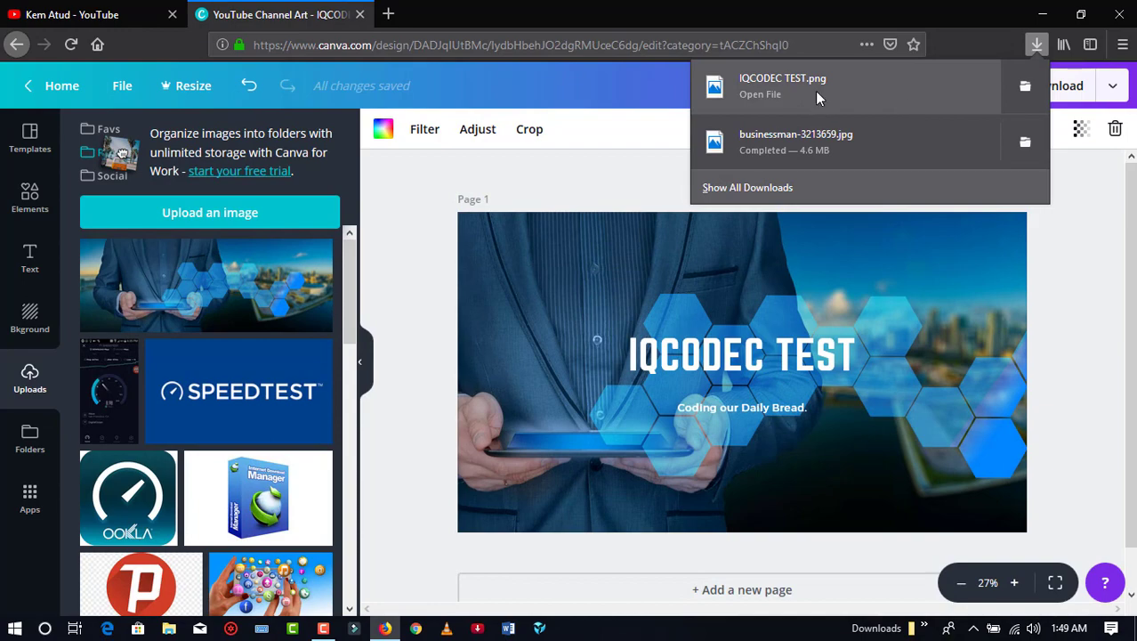
# - On the YouTube channel page, start adding channel art and upload the IQCODEC TEST image from the Downloads folder
pyautogui.click(51, 9)
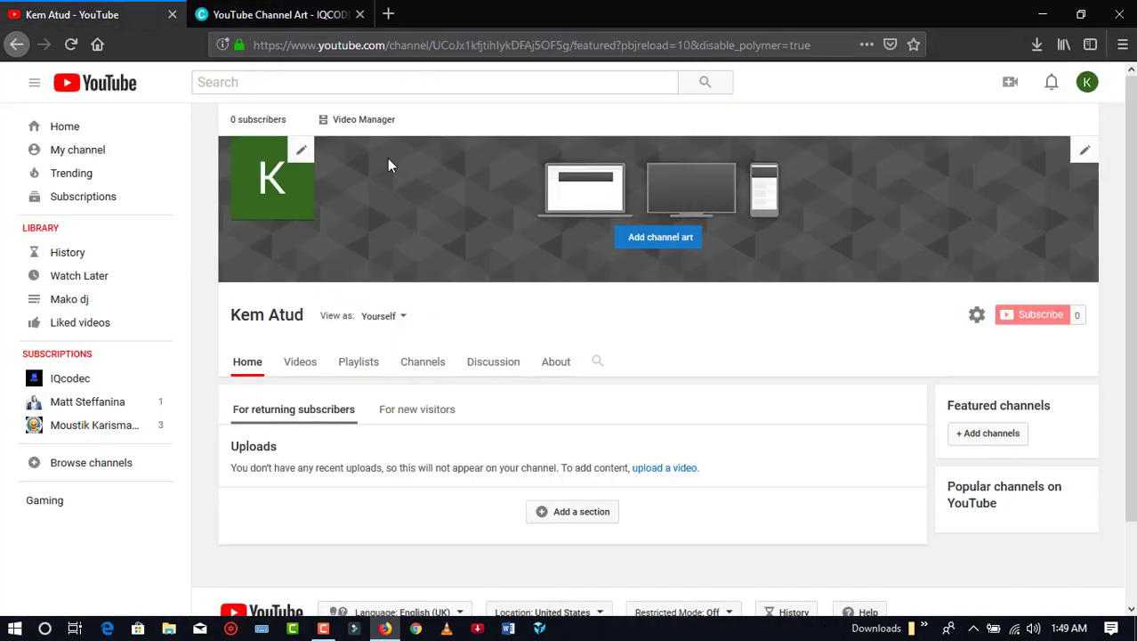
pyautogui.click(658, 252)
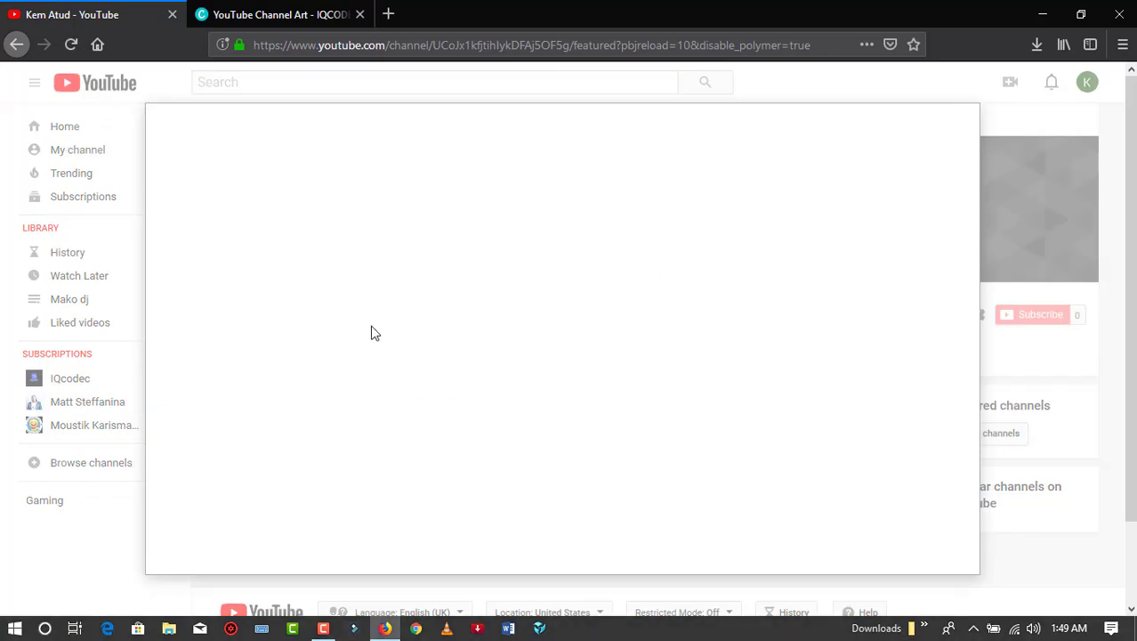
pyautogui.click(569, 385)
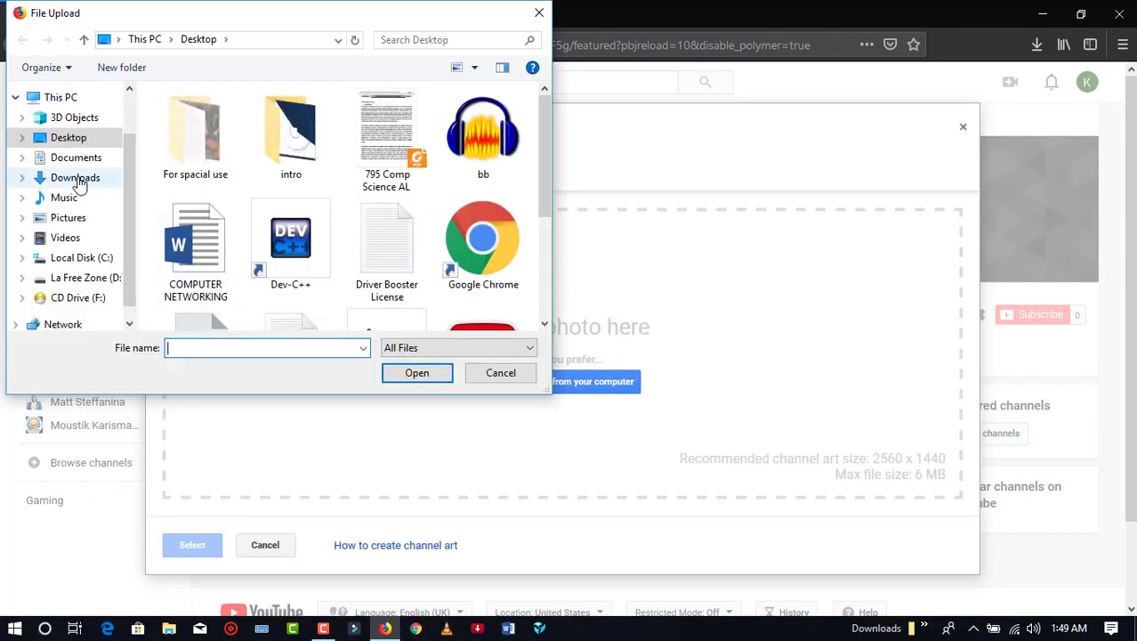
pyautogui.click(74, 178)
pyautogui.scroll(-3, 445, 236)
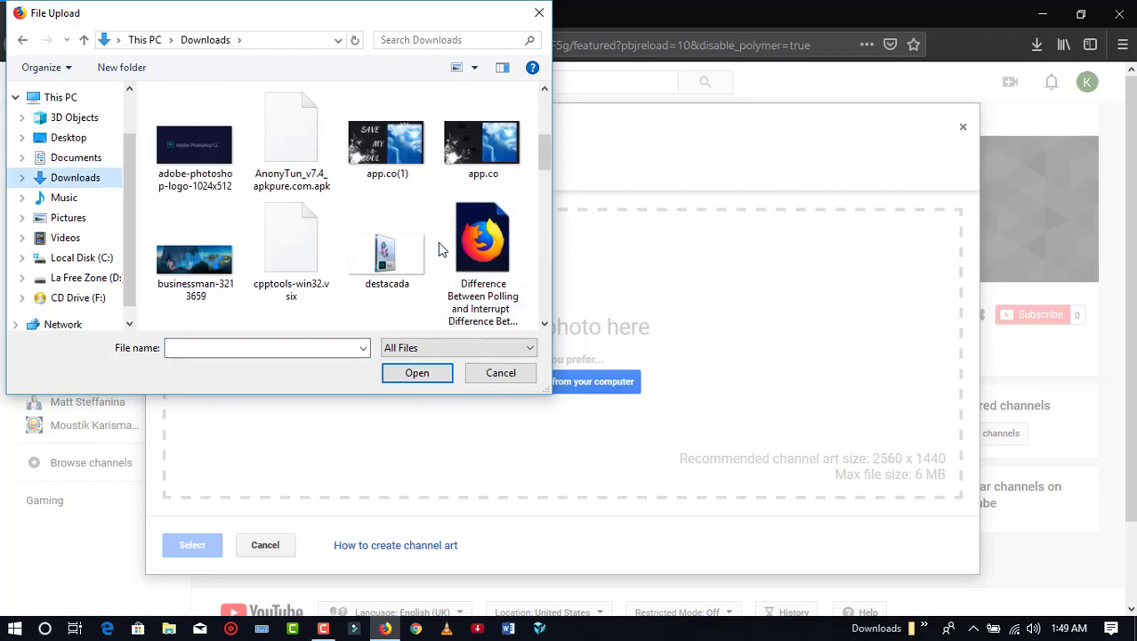
pyautogui.scroll(-2, 249, 257)
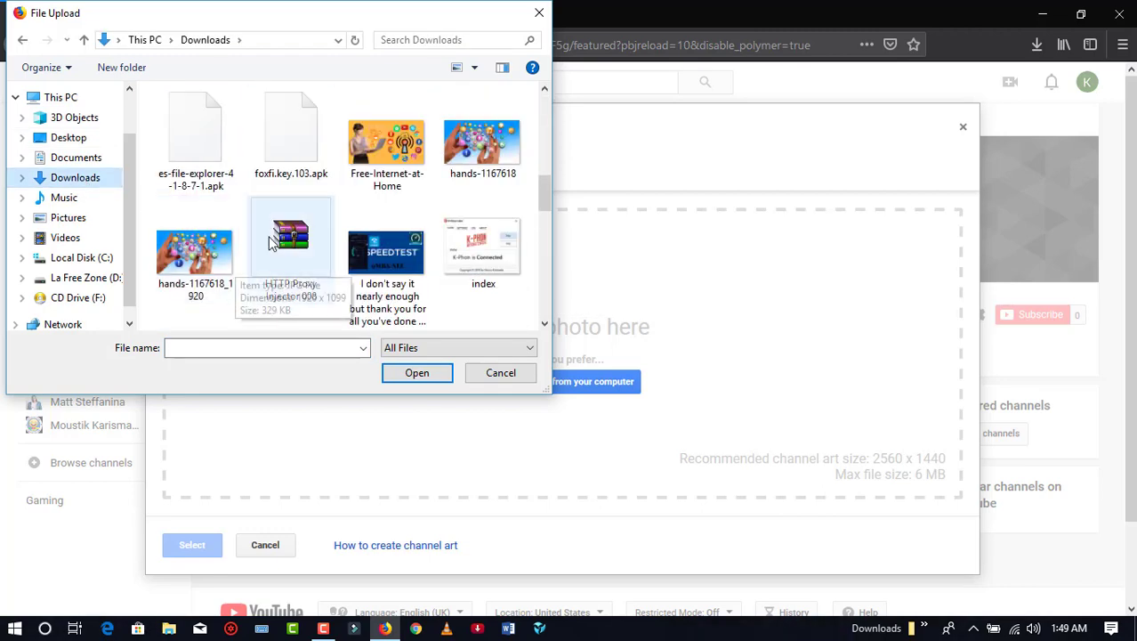
pyautogui.scroll(-2, 262, 230)
pyautogui.click(212, 154)
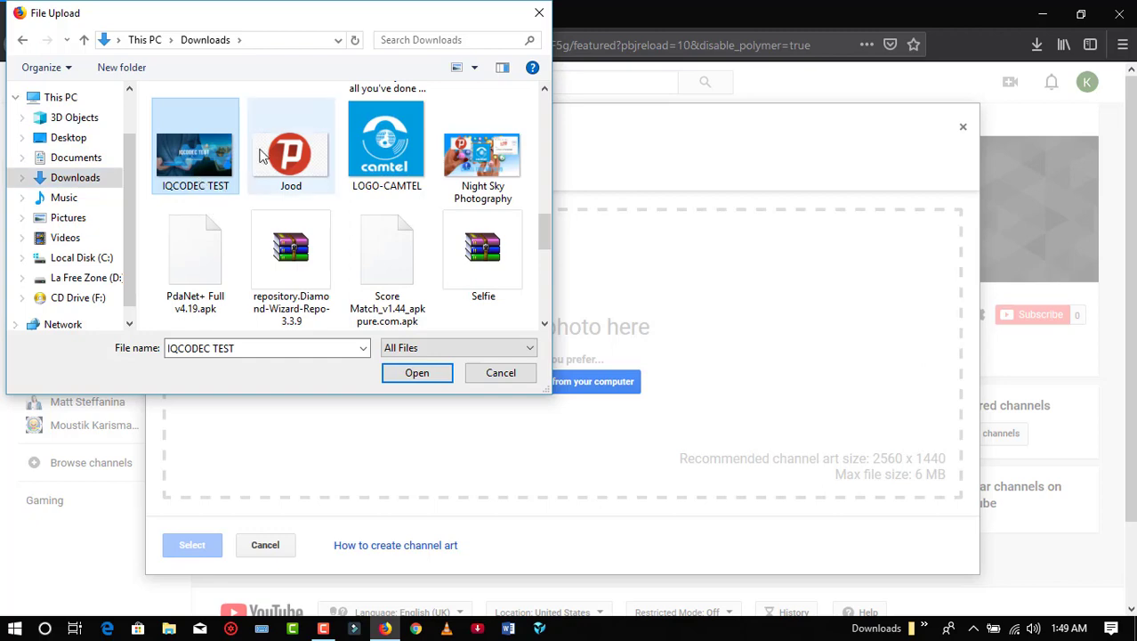
pyautogui.click(409, 372)
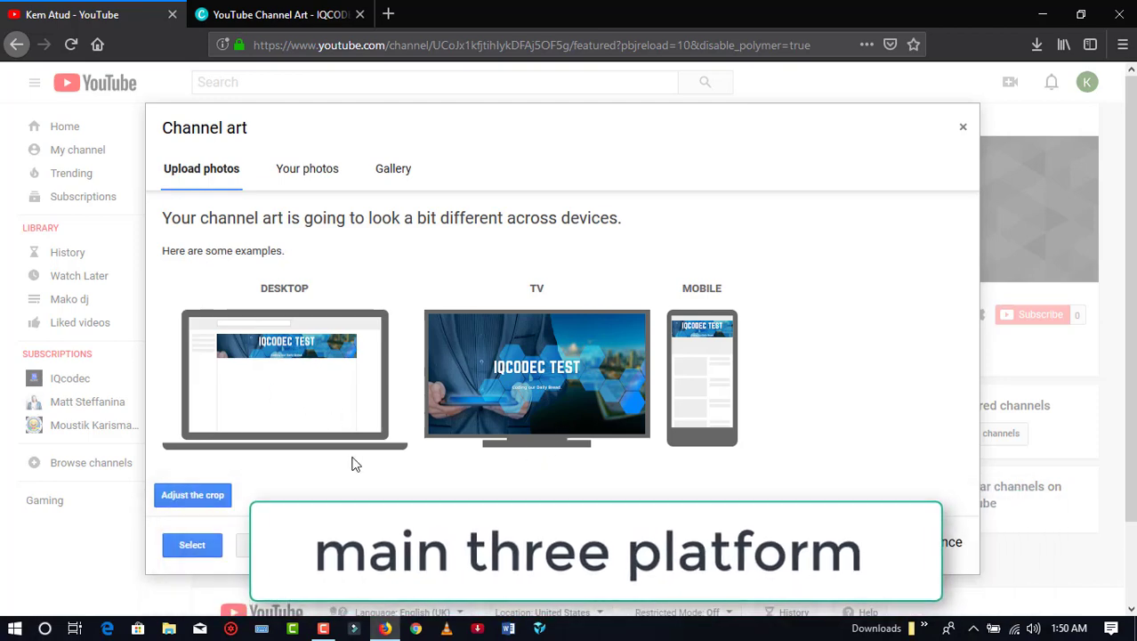
# - Accept the previewed desktop, TV and mobile crops and save the image as the channel art
pyautogui.click(209, 543)
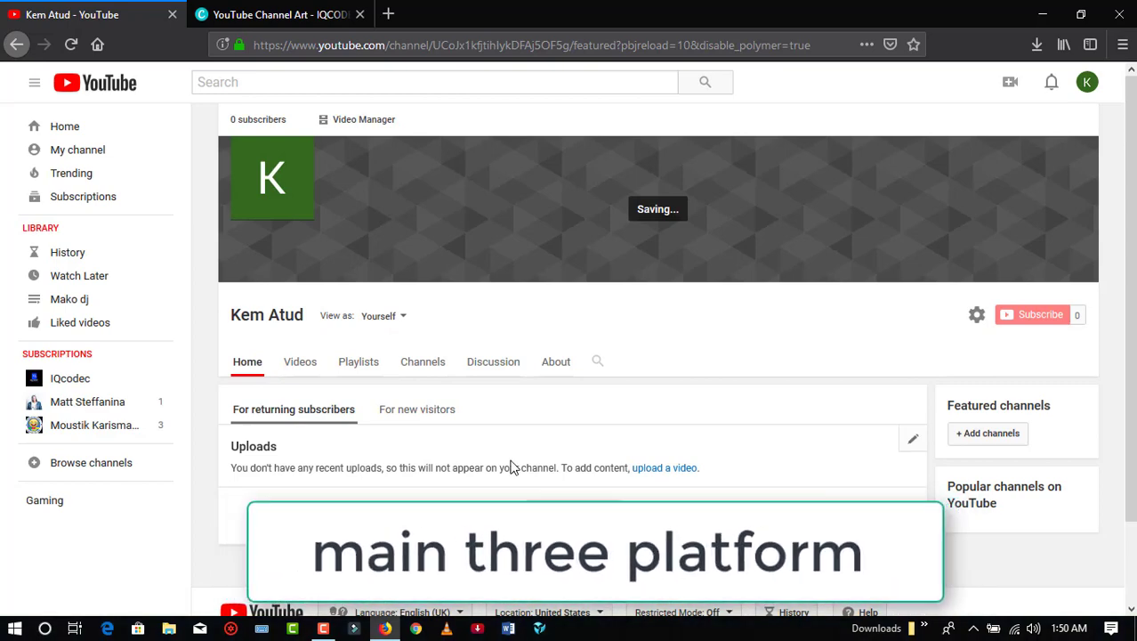
pyautogui.scroll(-2, 668, 298)
pyautogui.scroll(2, 663, 295)
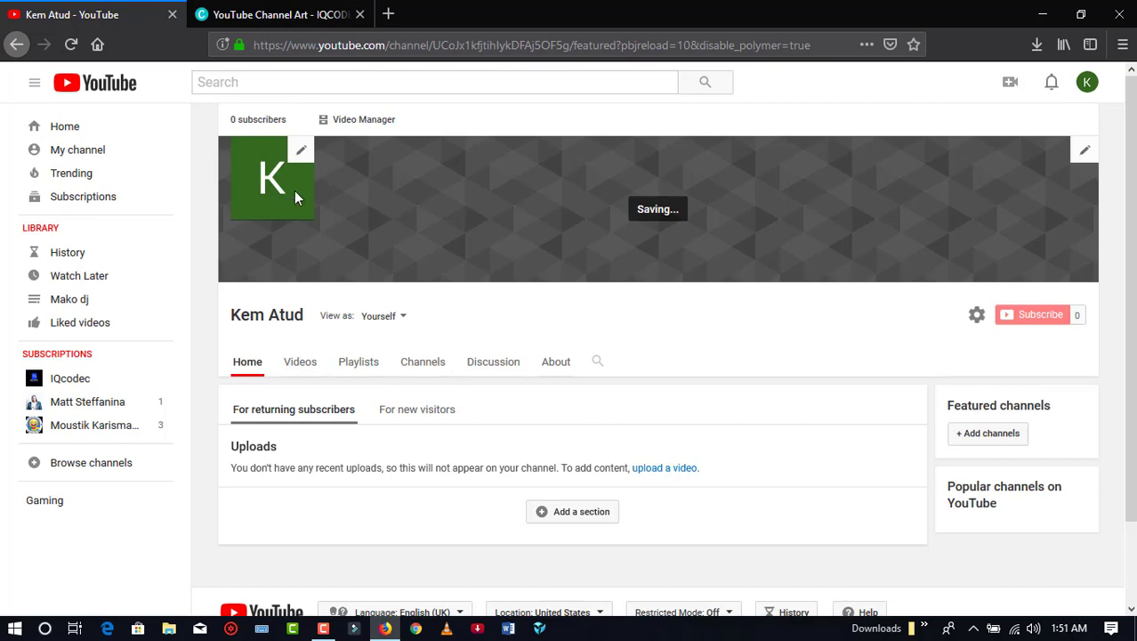
# - Switch back to Canva and leave the channel art design for the home page
pyautogui.click(271, 15)
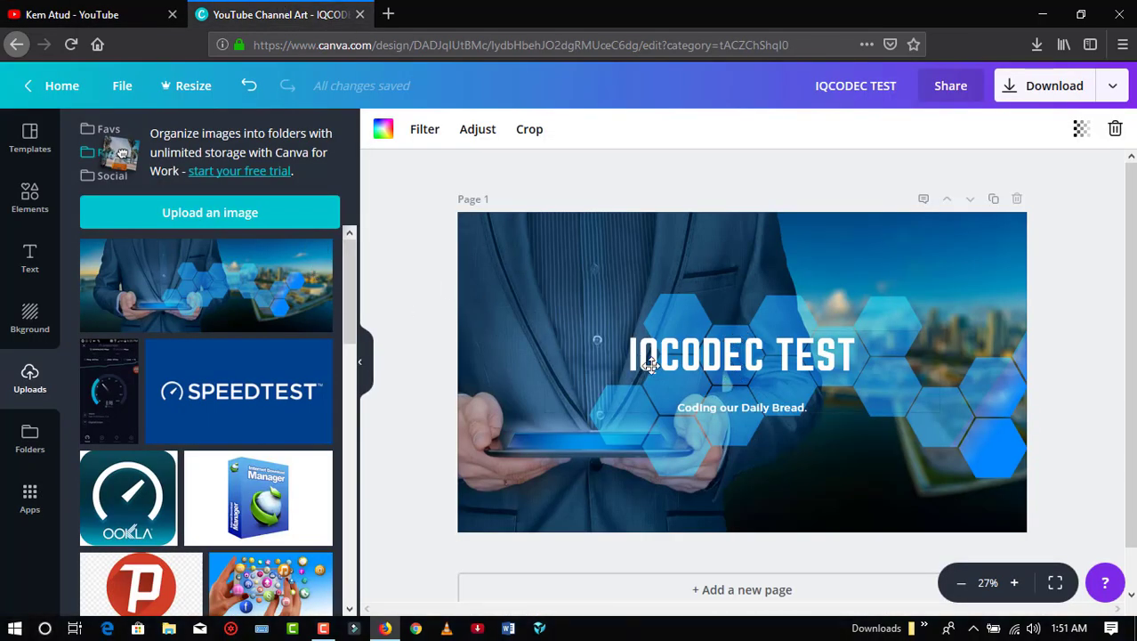
pyautogui.scroll(-1, 601, 310)
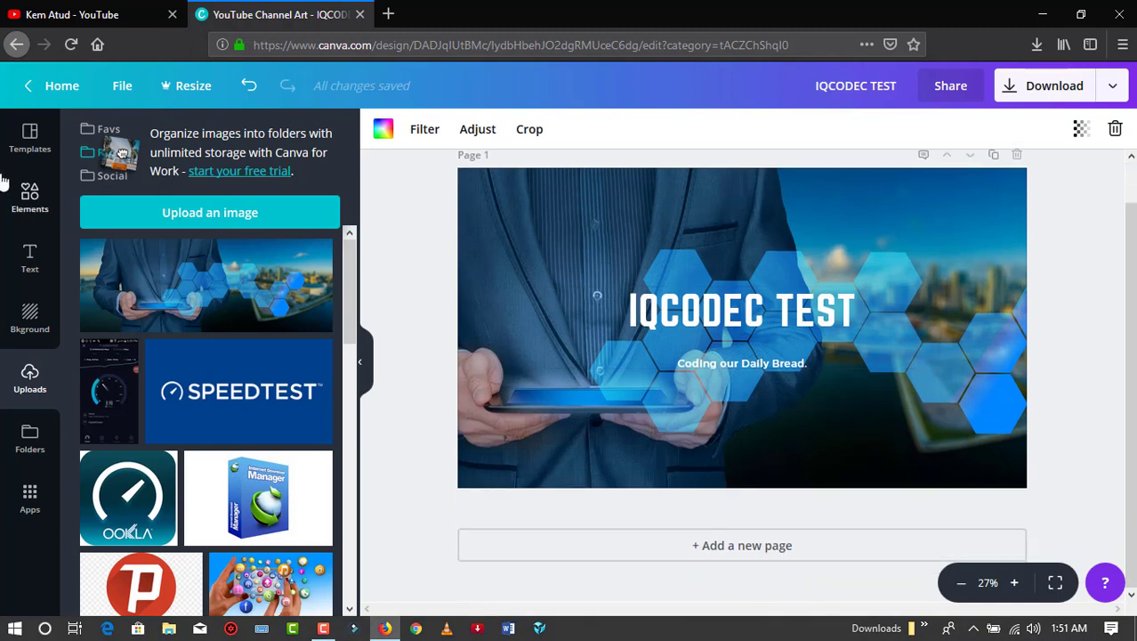
pyautogui.click(44, 142)
pyautogui.click(47, 86)
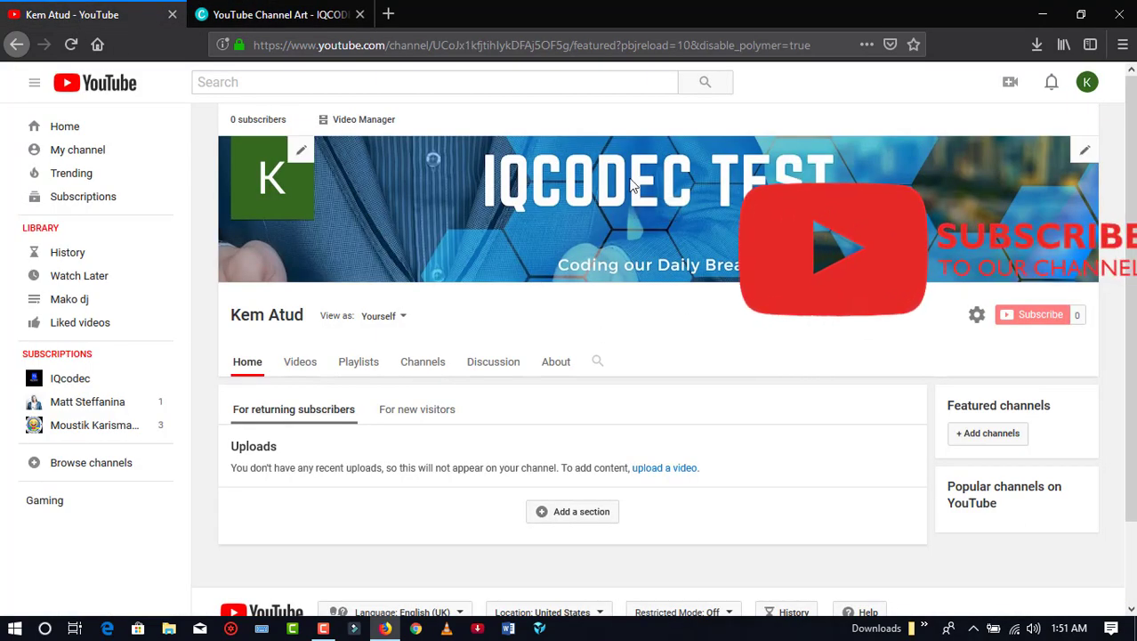
# - Review the new banner on the YouTube channel page and the recommended design types on Canva's home page
pyautogui.scroll(-1, 663, 238)
pyautogui.scroll(1, 663, 238)
pyautogui.click(267, 14)
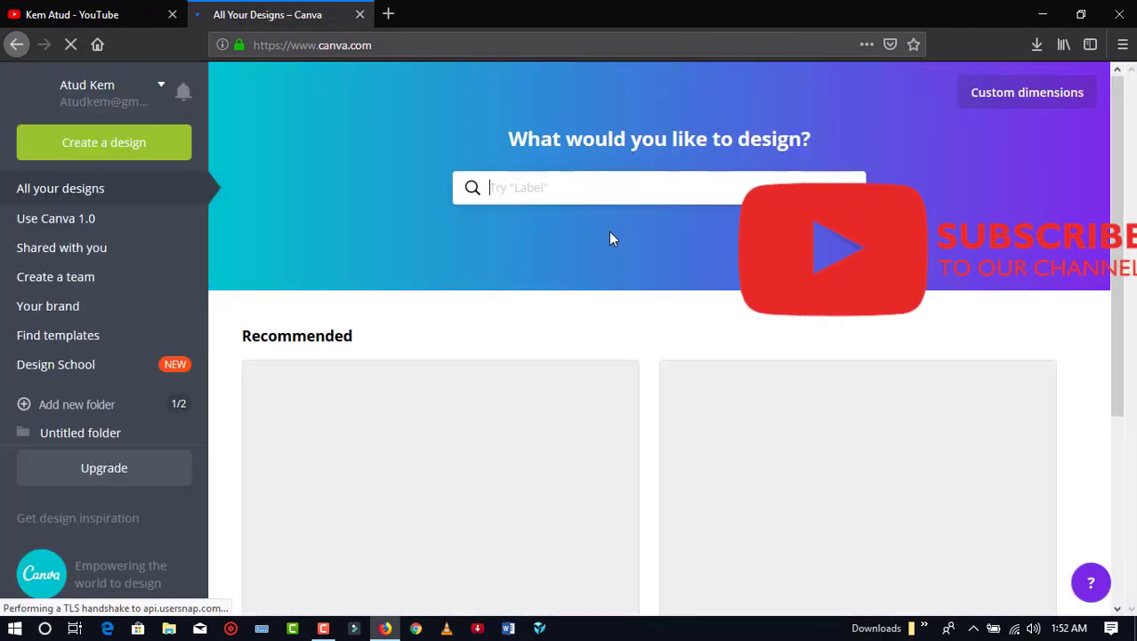
pyautogui.scroll(-5, 486, 311)
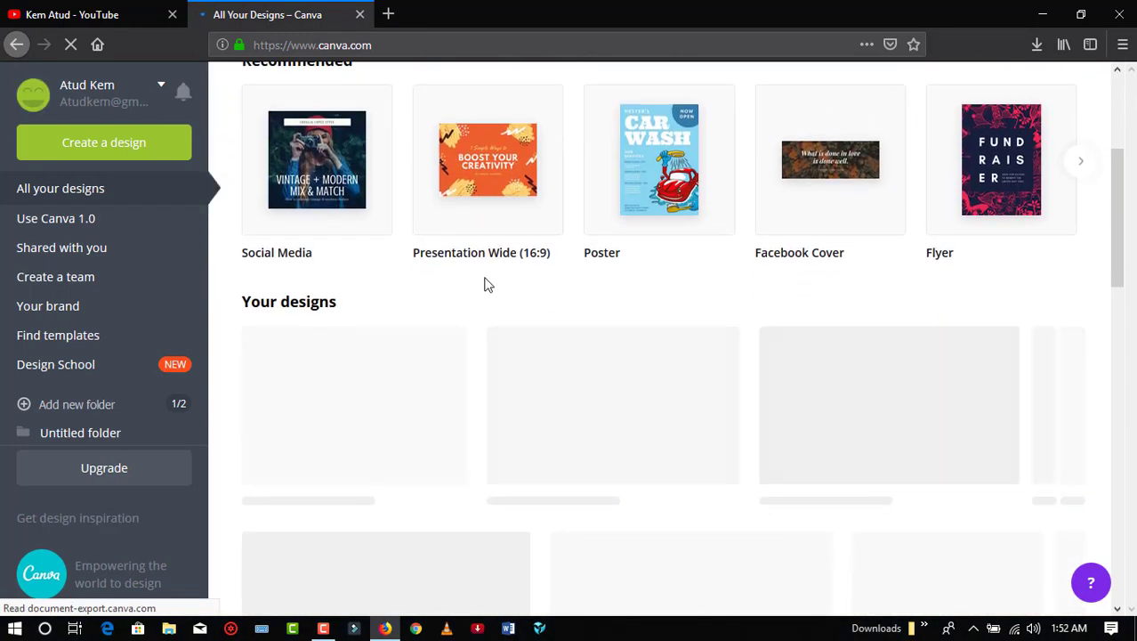
pyautogui.scroll(6, 501, 261)
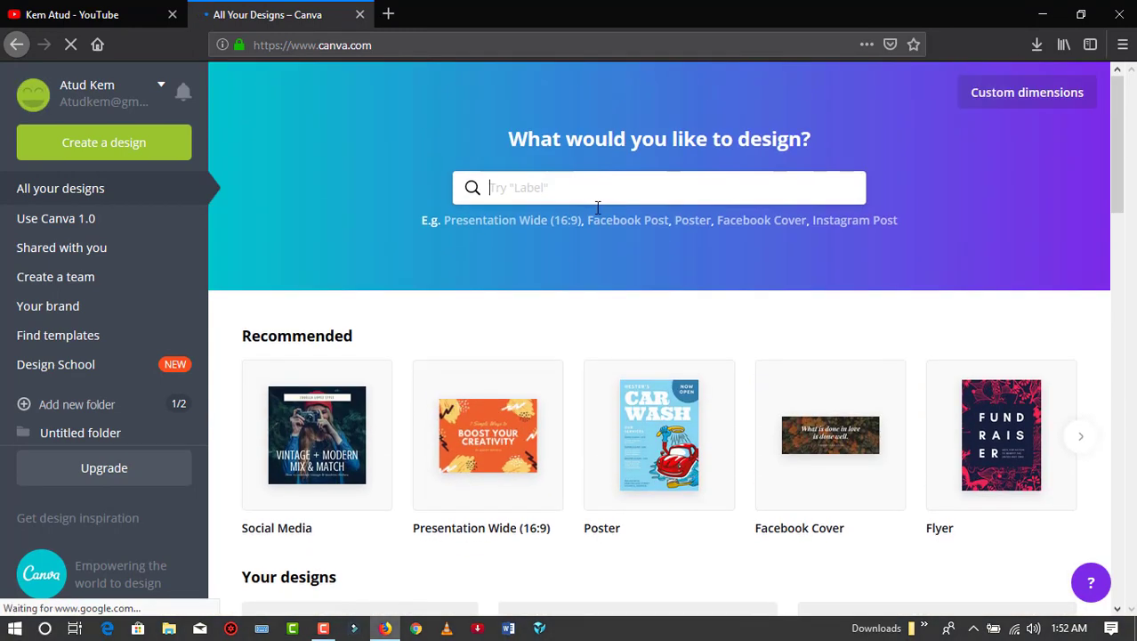
pyautogui.click(71, 14)
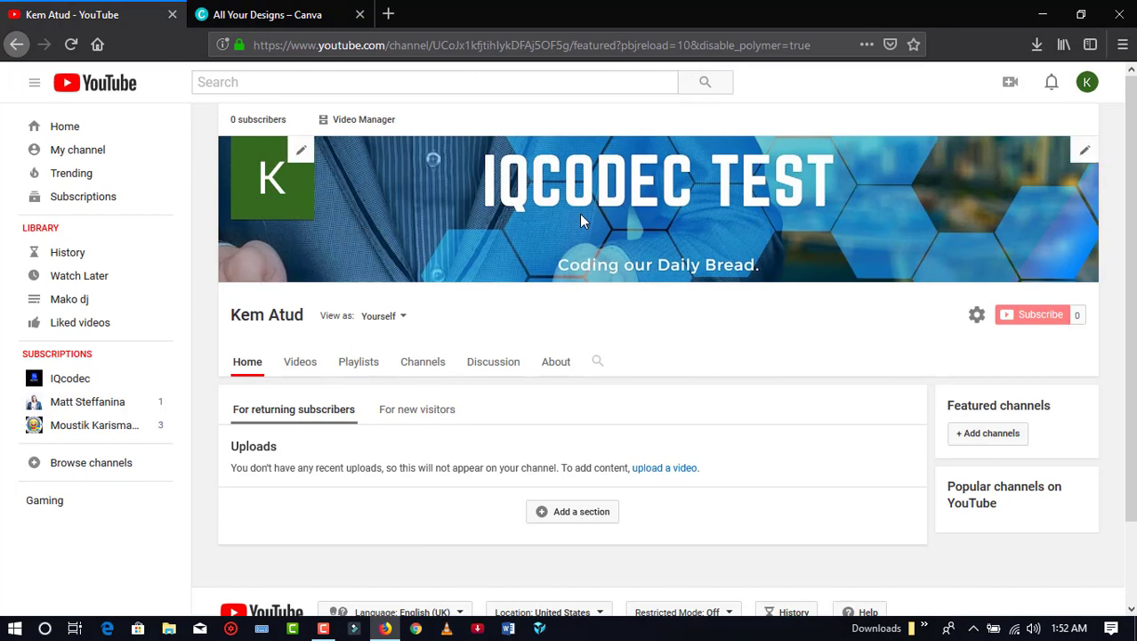
# - In Canva, search the design types for "logo", create a 500 px × 500 px Logo design, and close the old Canva home tab
pyautogui.click(262, 14)
pyautogui.click(453, 185)
pyautogui.scroll(-2, 459, 244)
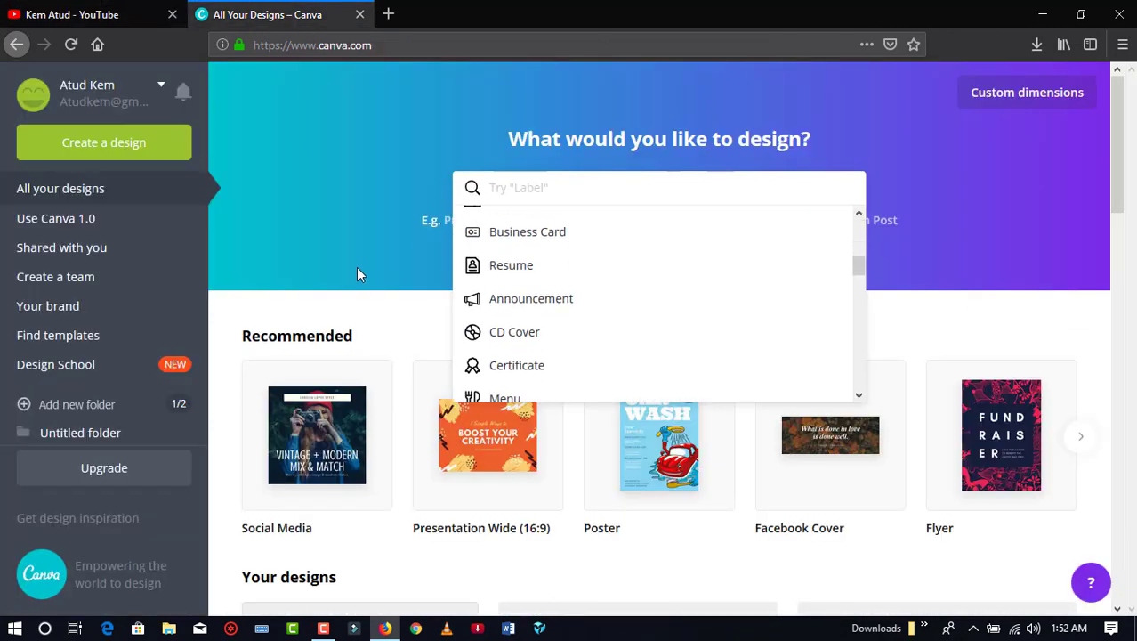
pyautogui.scroll(-3, 356, 274)
pyautogui.scroll(3, 431, 284)
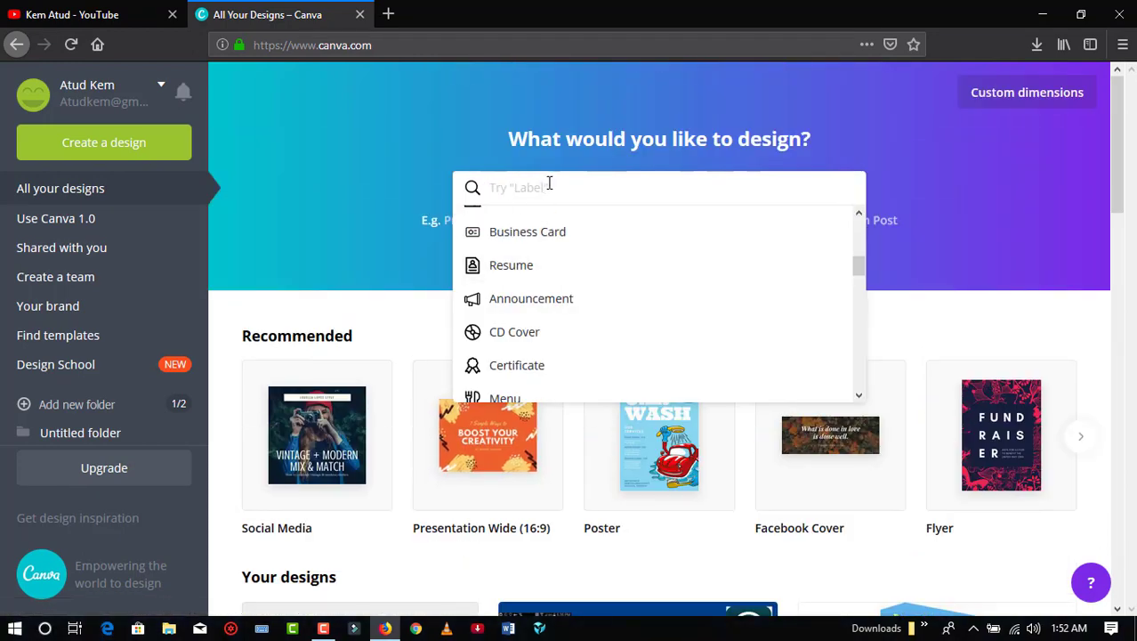
pyautogui.write('logo')
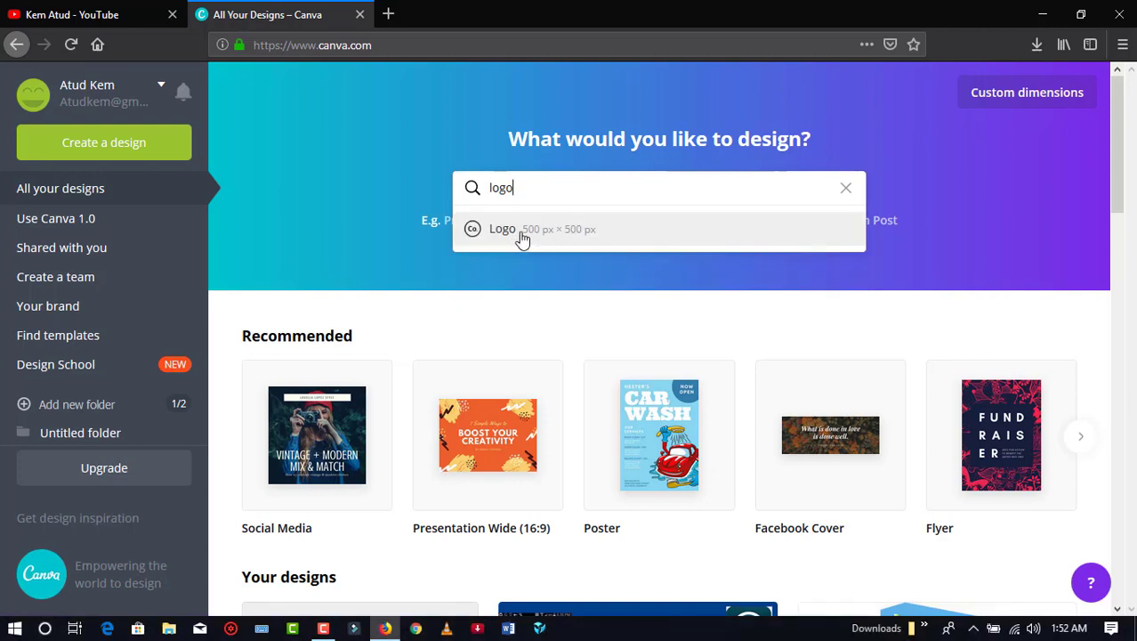
pyautogui.click(616, 248)
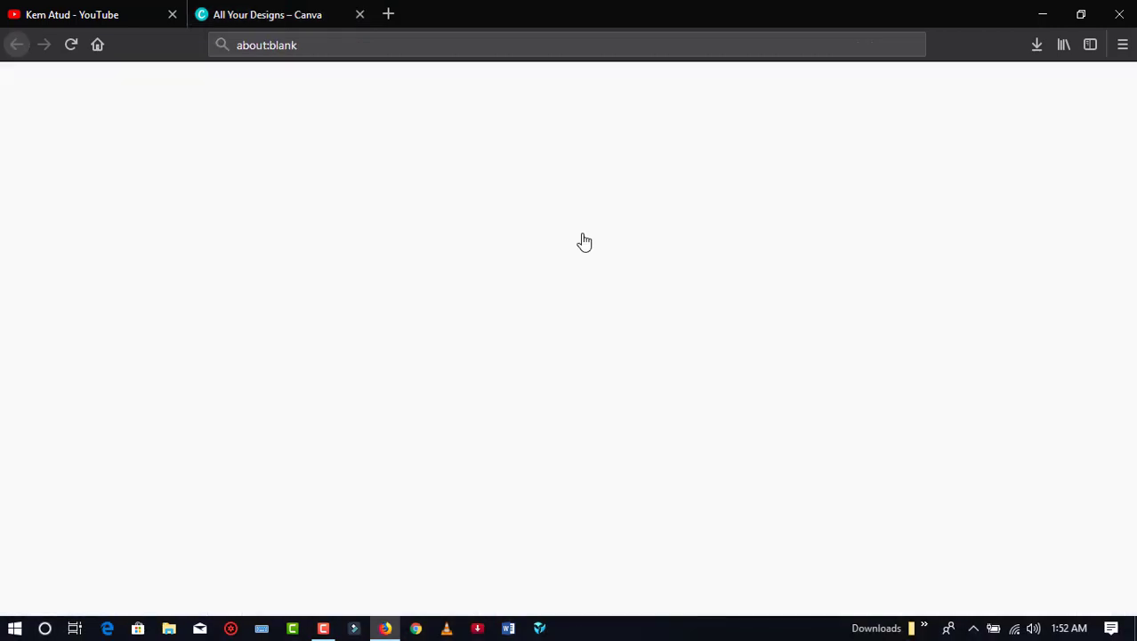
pyautogui.click(360, 14)
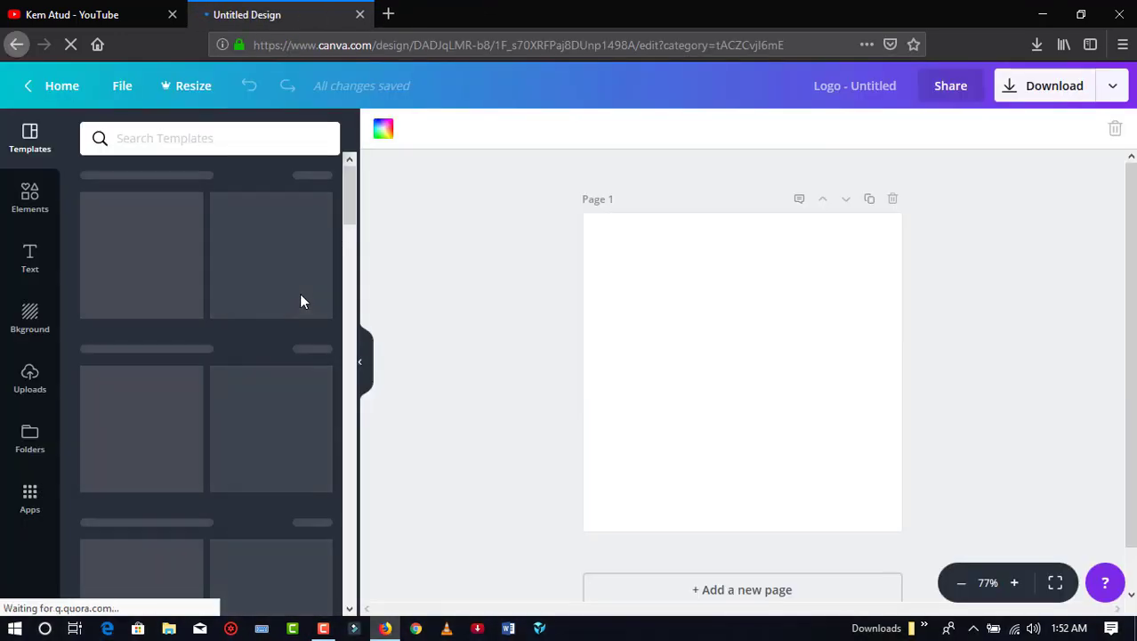
# - Browse the logo template categories and show all templates in the Computer Logo category
pyautogui.scroll(-1, 301, 302)
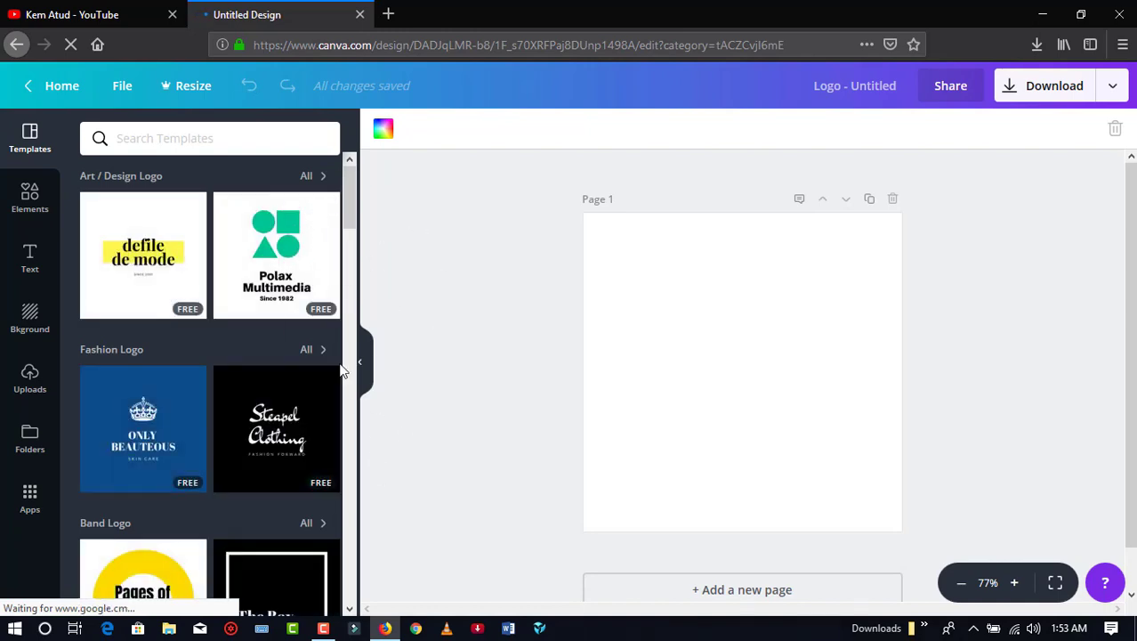
pyautogui.moveTo(346, 201); pyautogui.dragTo(353, 255)
pyautogui.scroll(-5, 199, 303)
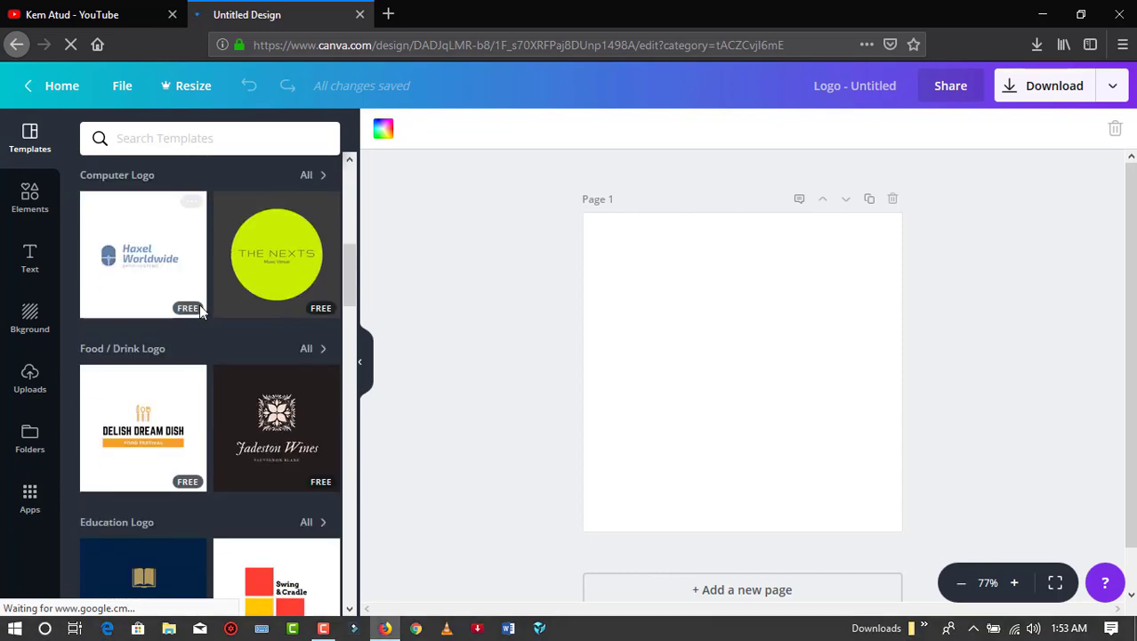
pyautogui.scroll(6, 199, 303)
pyautogui.scroll(3, 200, 308)
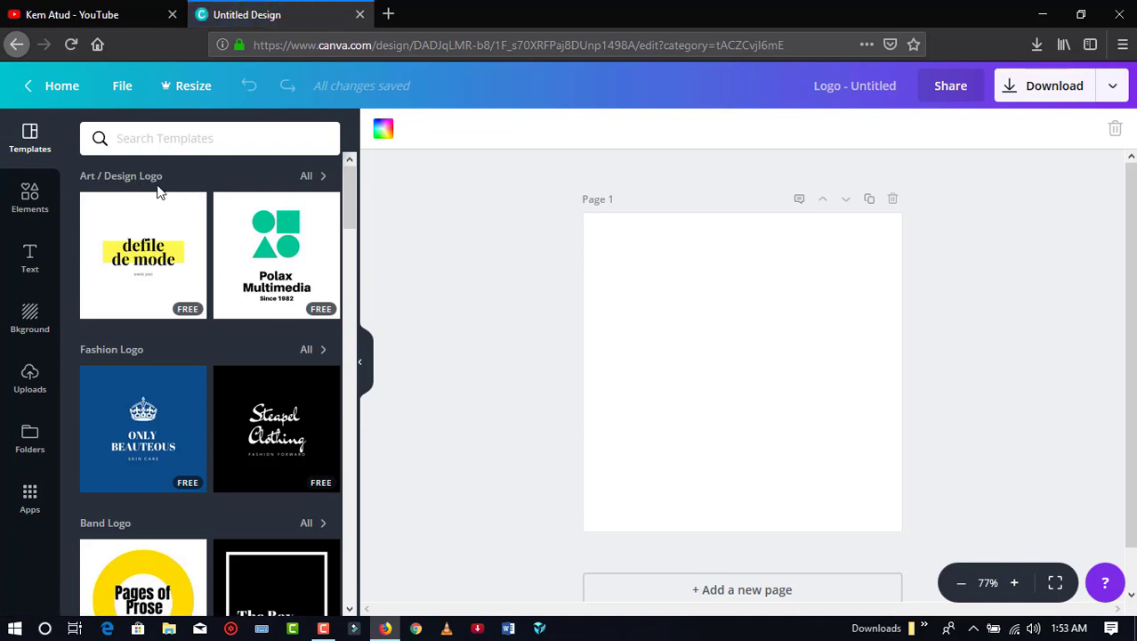
pyautogui.scroll(-5, 178, 253)
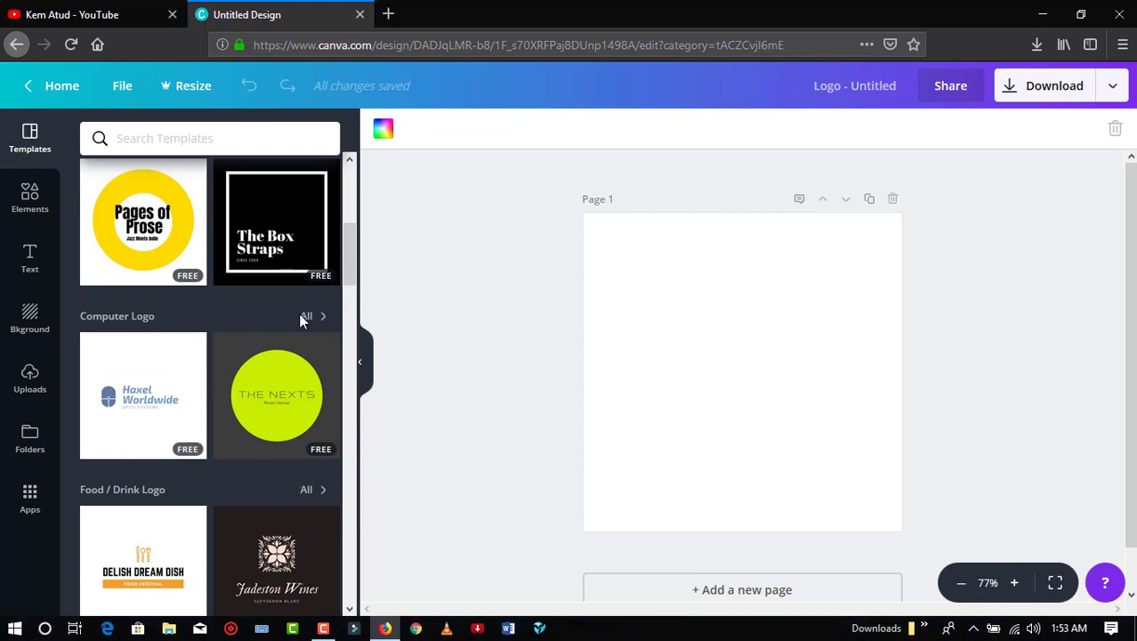
pyautogui.click(310, 317)
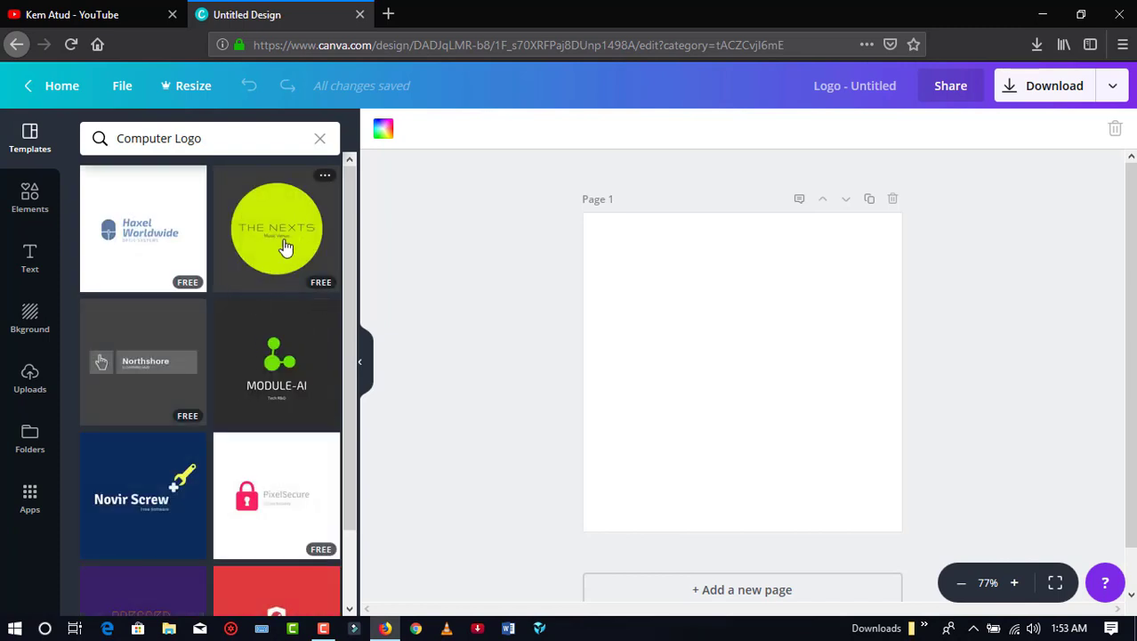
# - Apply the MODULE-AI template from the Computer Logo results to the blank logo page
pyautogui.scroll(-1, 232, 392)
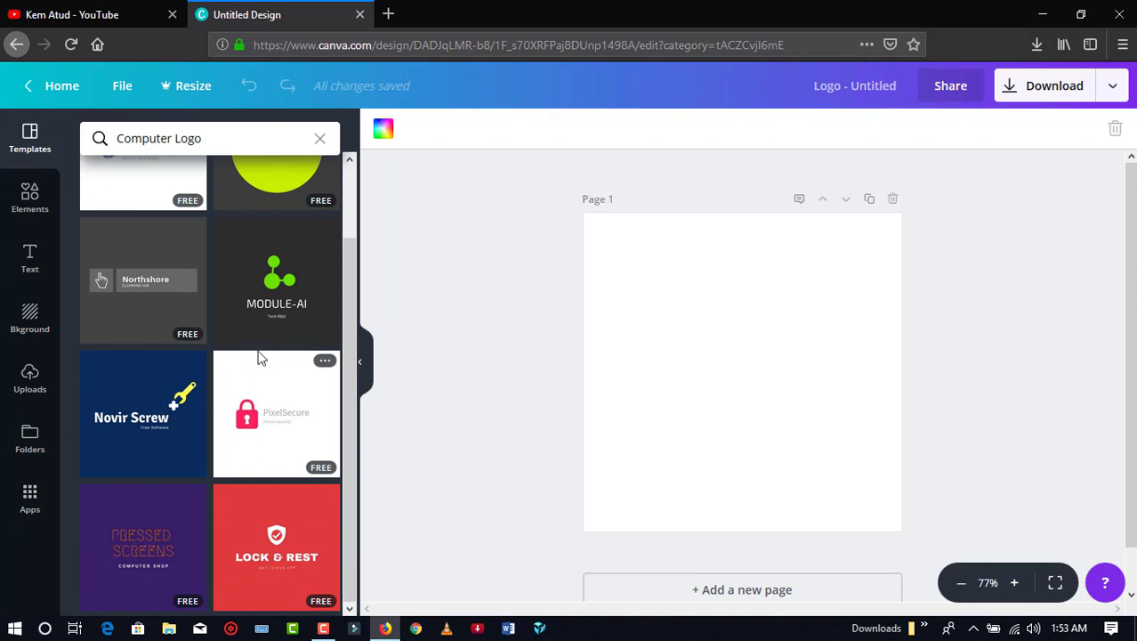
pyautogui.scroll(1, 267, 365)
pyautogui.scroll(-1, 257, 311)
pyautogui.scroll(1, 257, 311)
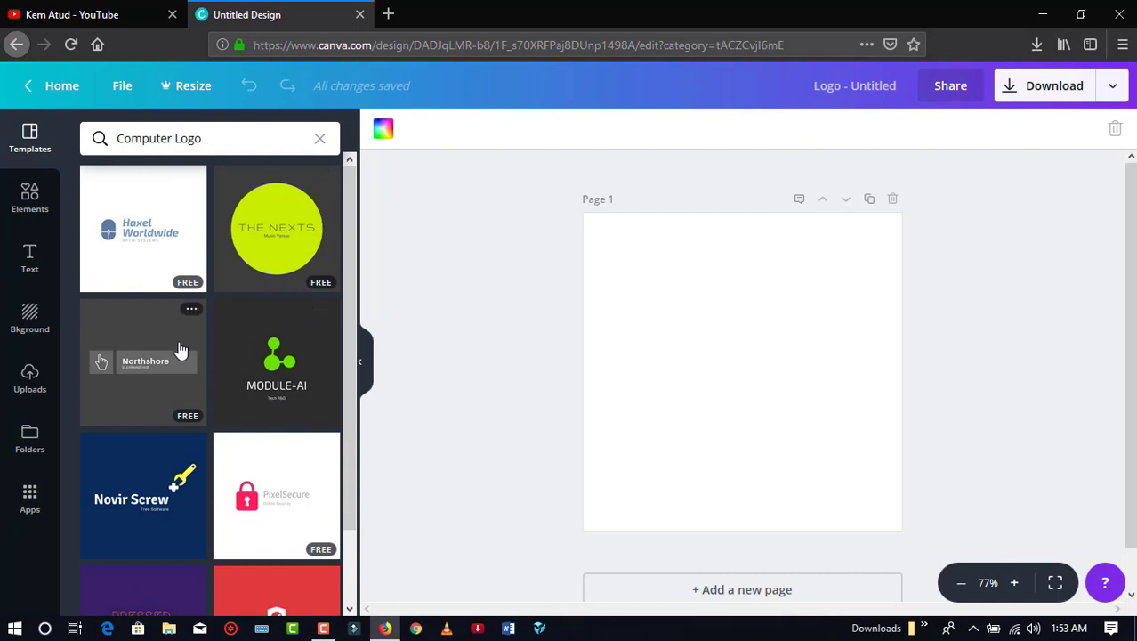
pyautogui.click(278, 383)
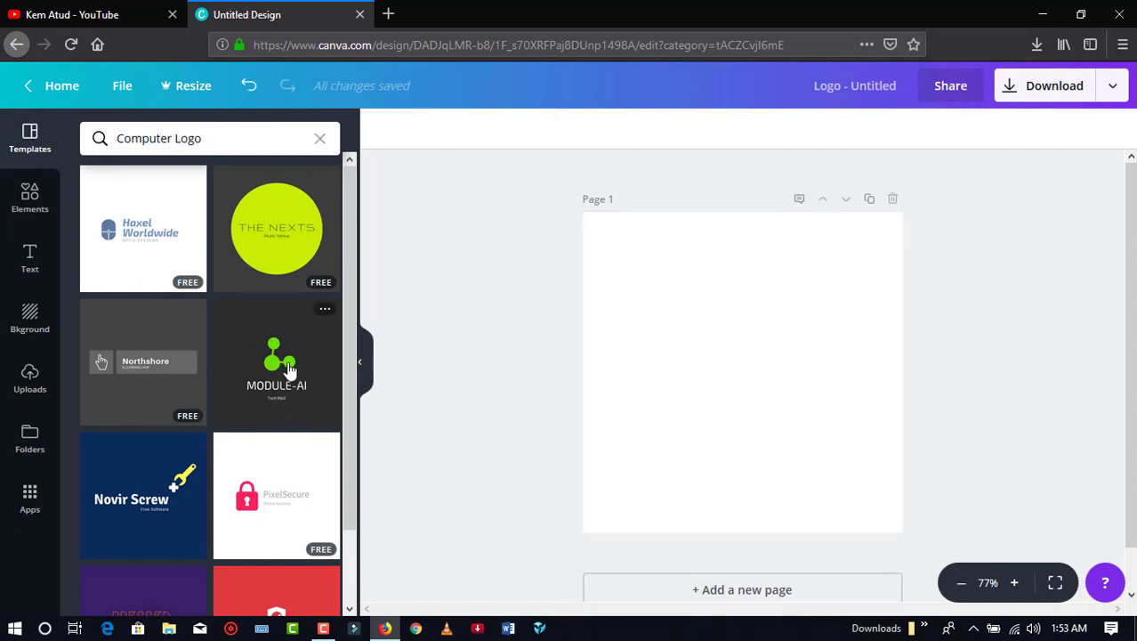
pyautogui.moveTo(272, 360); pyautogui.dragTo(683, 375)
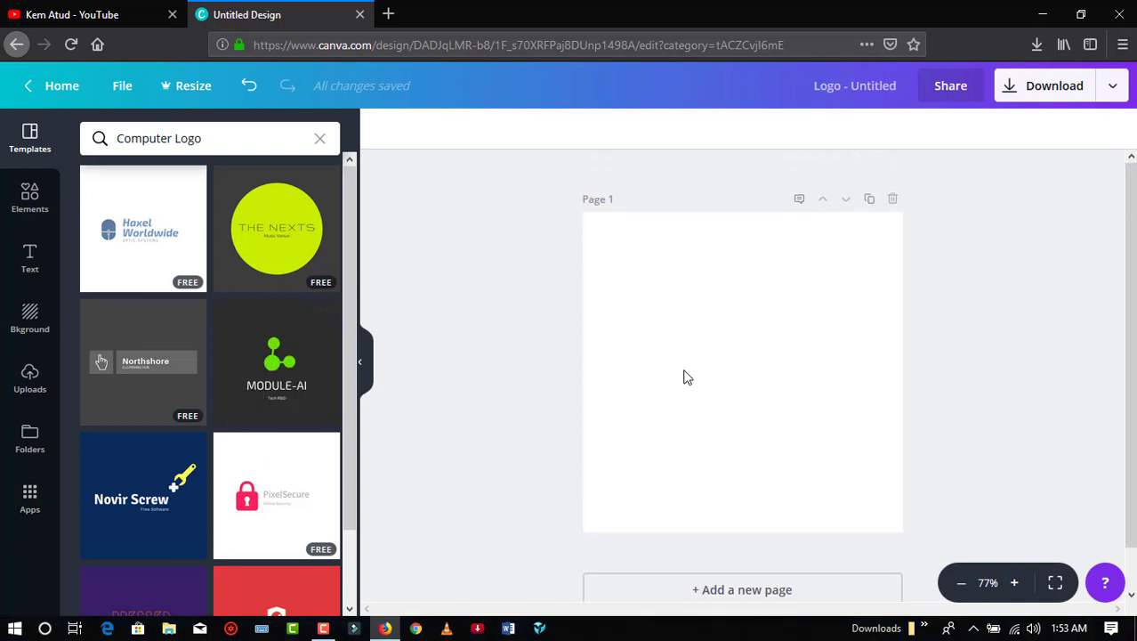
pyautogui.click(271, 355)
pyautogui.scroll(-1, 760, 386)
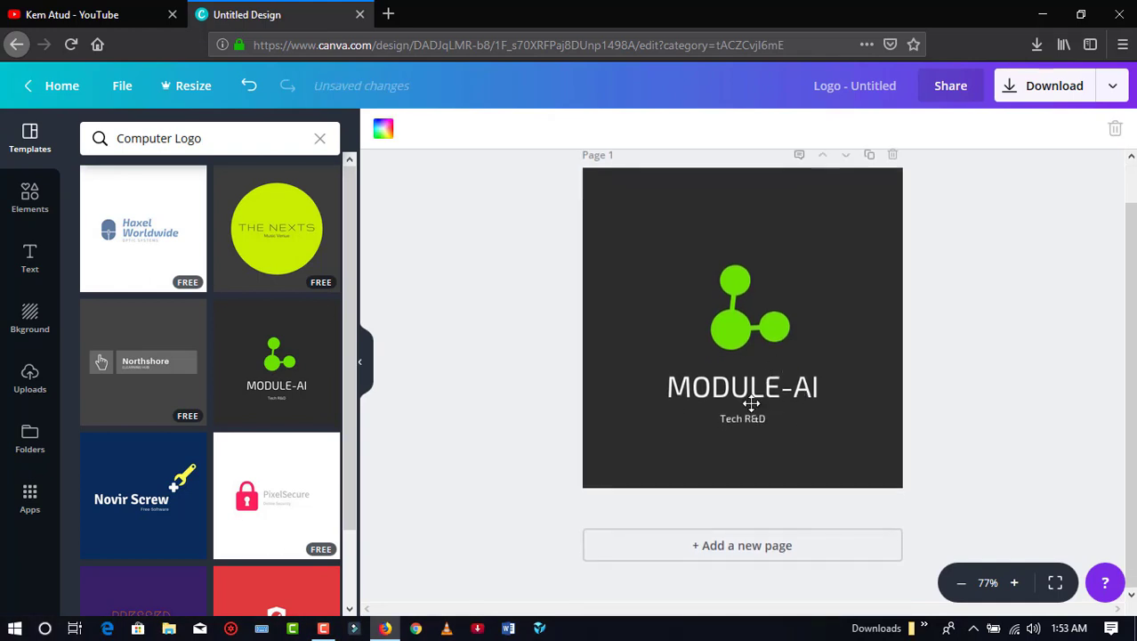
pyautogui.scroll(1, 756, 316)
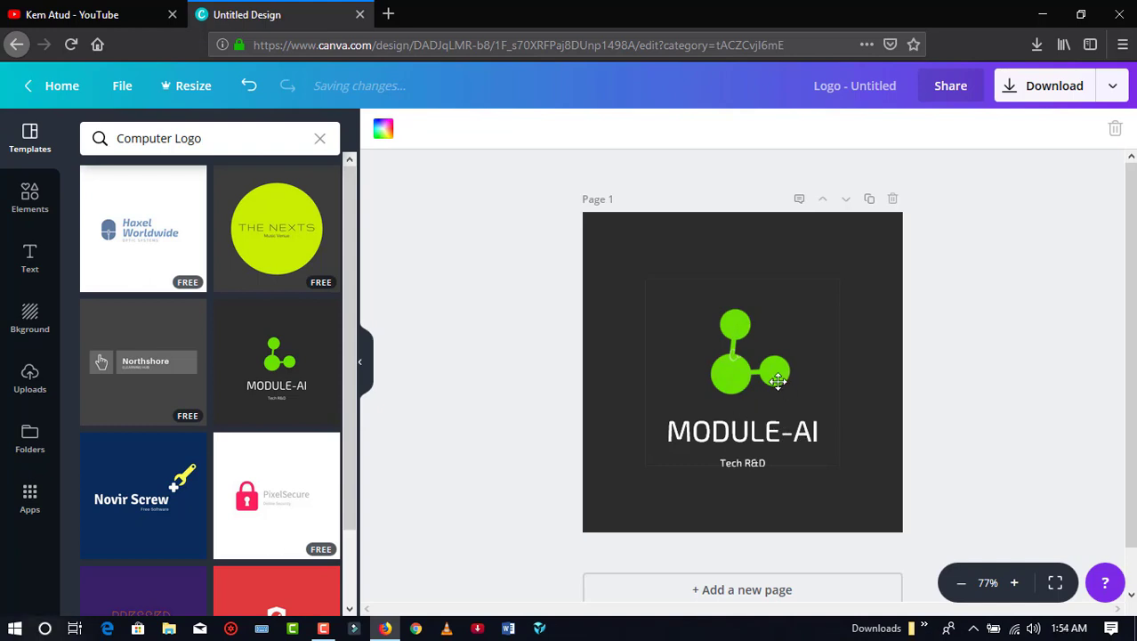
# - Replace the MODULE-AI title text on the logo with "IQCODEC"
pyautogui.click(761, 332)
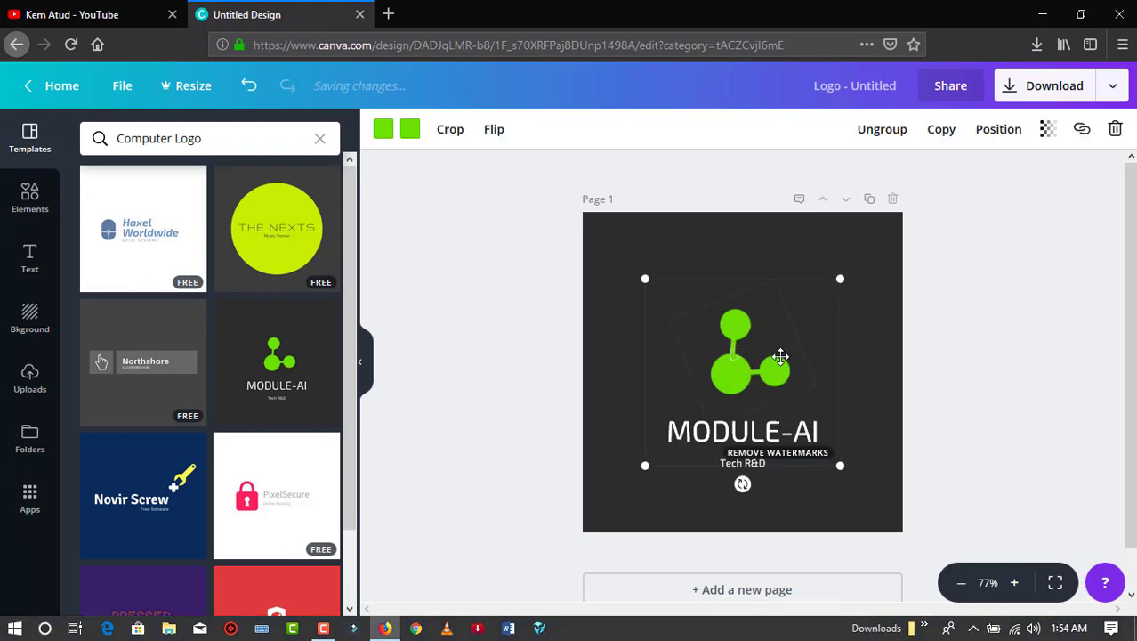
pyautogui.click(628, 338)
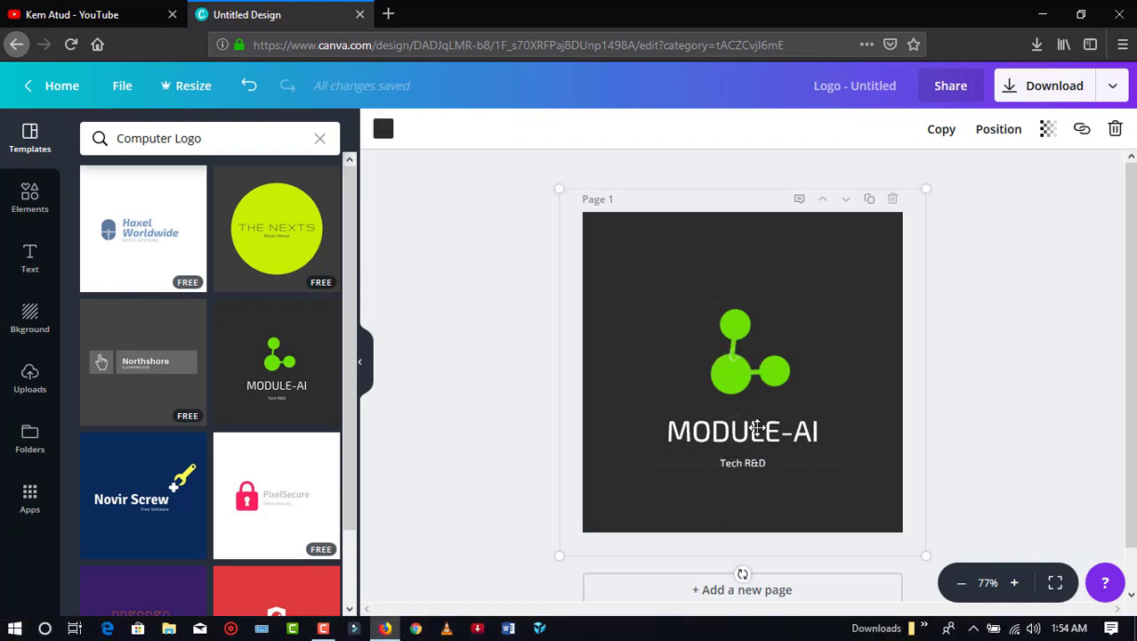
pyautogui.click(804, 436)
pyautogui.moveTo(817, 431); pyautogui.dragTo(636, 425)
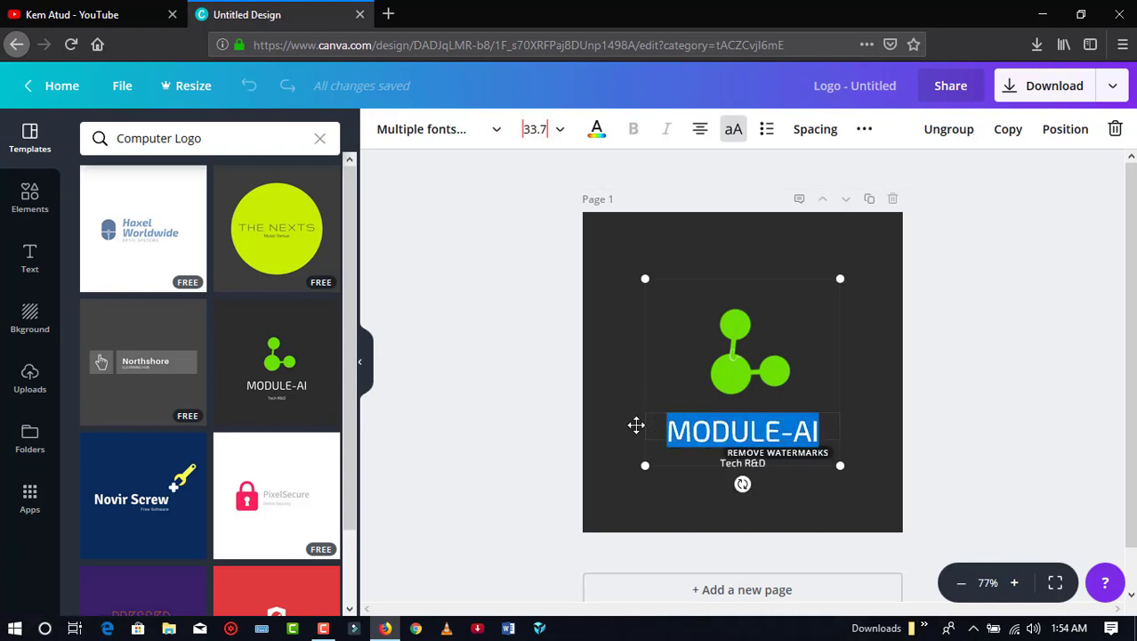
pyautogui.write('IQCODEC')
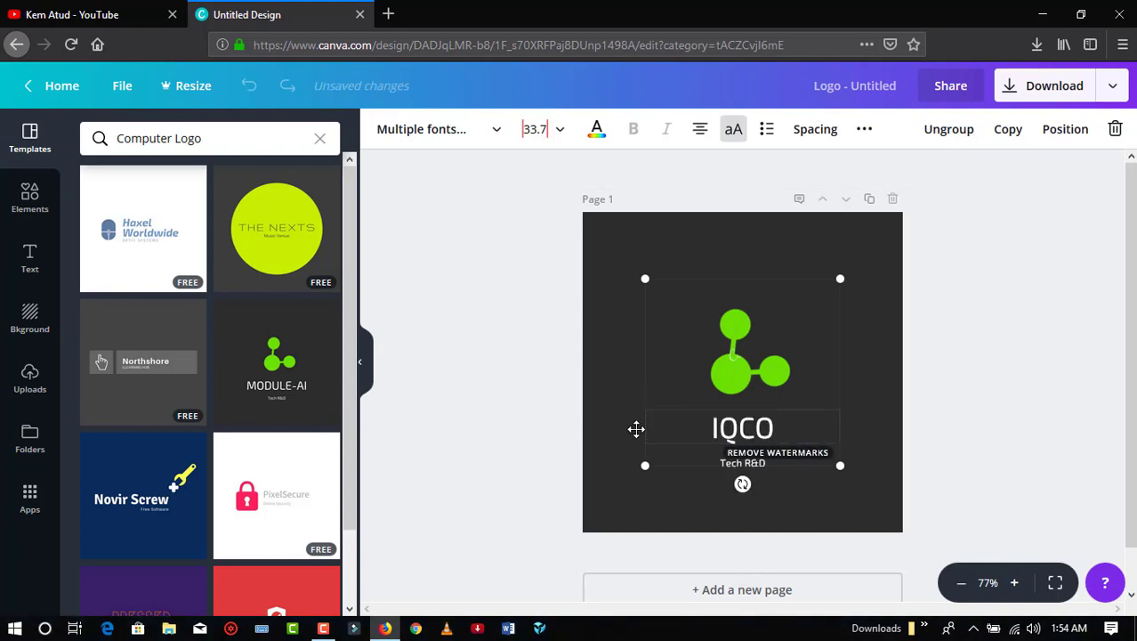
pyautogui.click(674, 477)
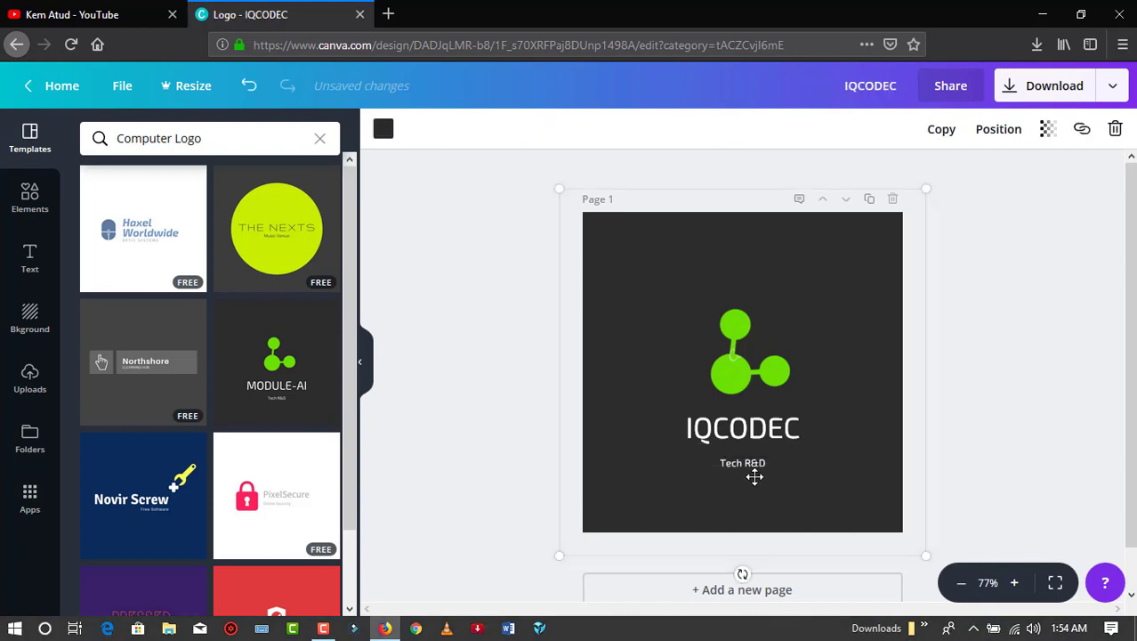
# - Replace the "Tech R&D" tagline below the logo title with "Itech channel"
pyautogui.click(752, 462)
pyautogui.moveTo(752, 463); pyautogui.dragTo(763, 465)
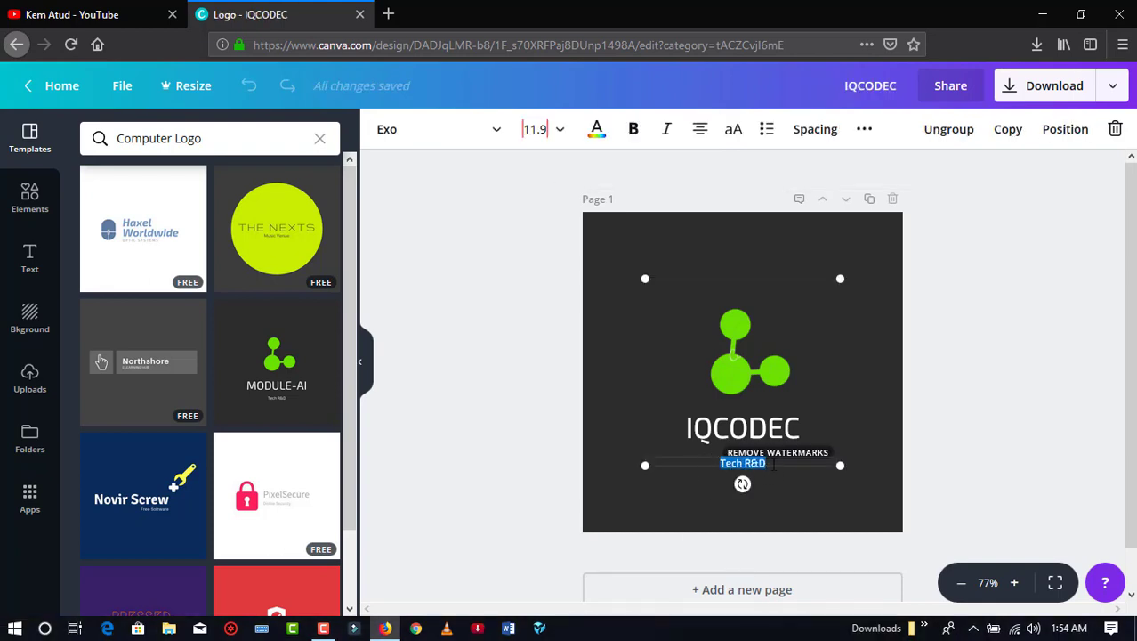
pyautogui.press('BackSpace')
pyautogui.write('Itech channel')
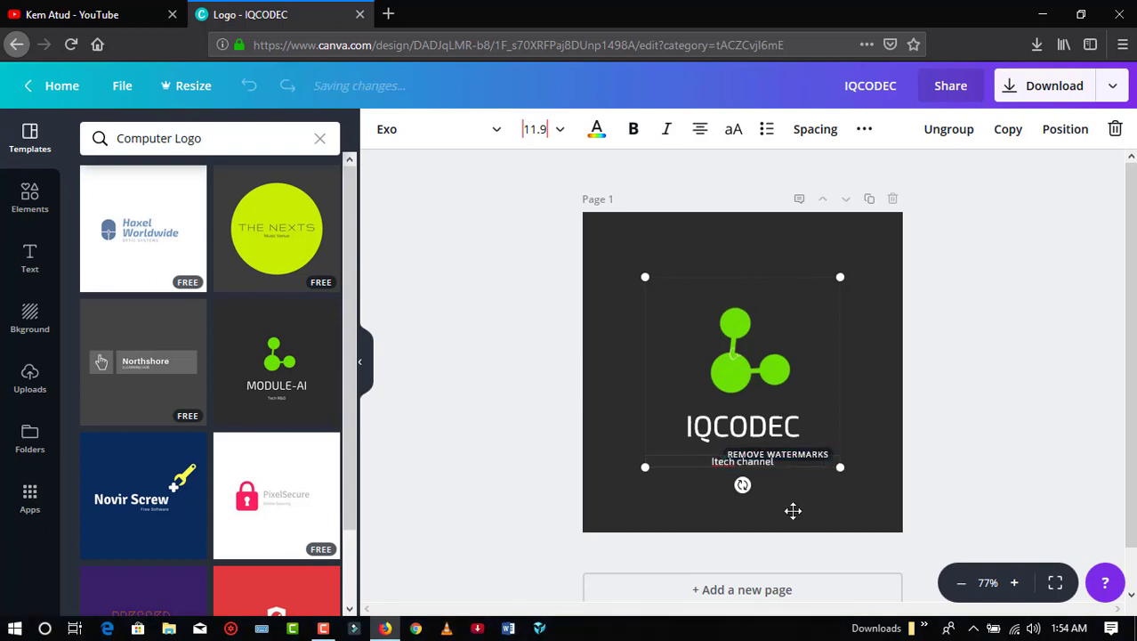
pyautogui.click(802, 519)
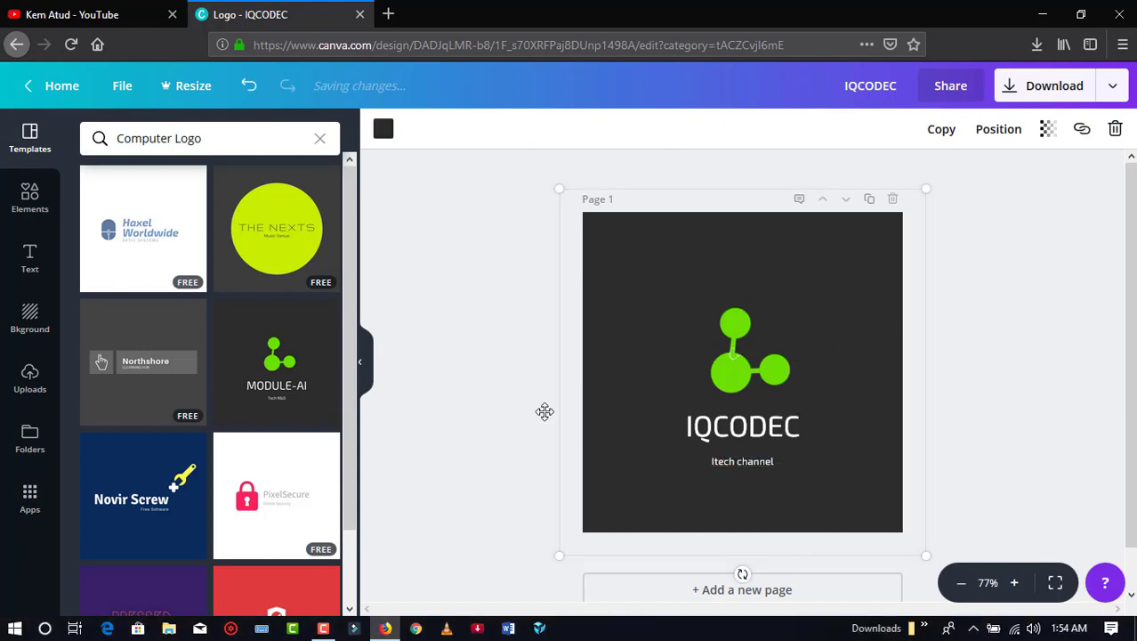
# - Download the finished logo as a PNG, then close its preview and the Canva design to return to the YouTube channel
pyautogui.scroll(-2, 347, 347)
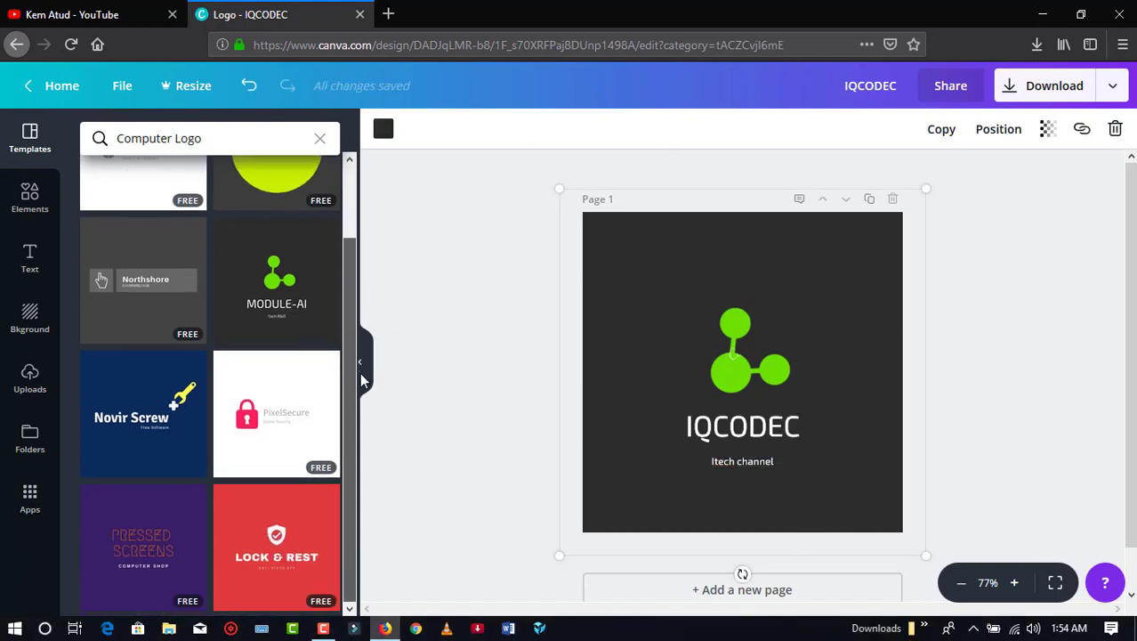
pyautogui.scroll(2, 161, 411)
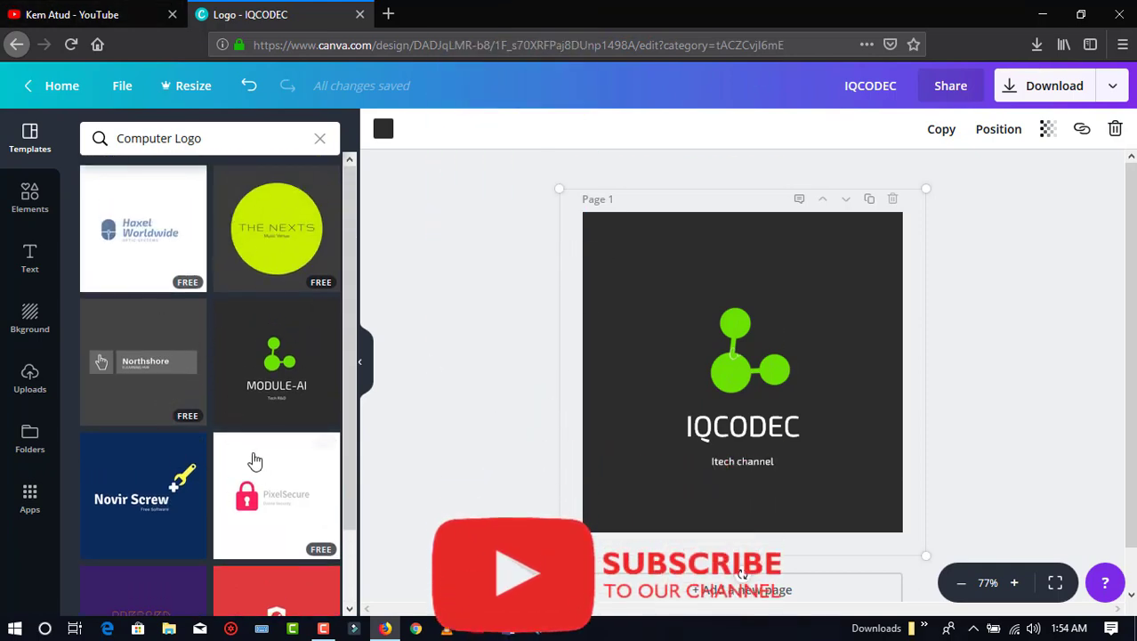
pyautogui.scroll(-2, 197, 502)
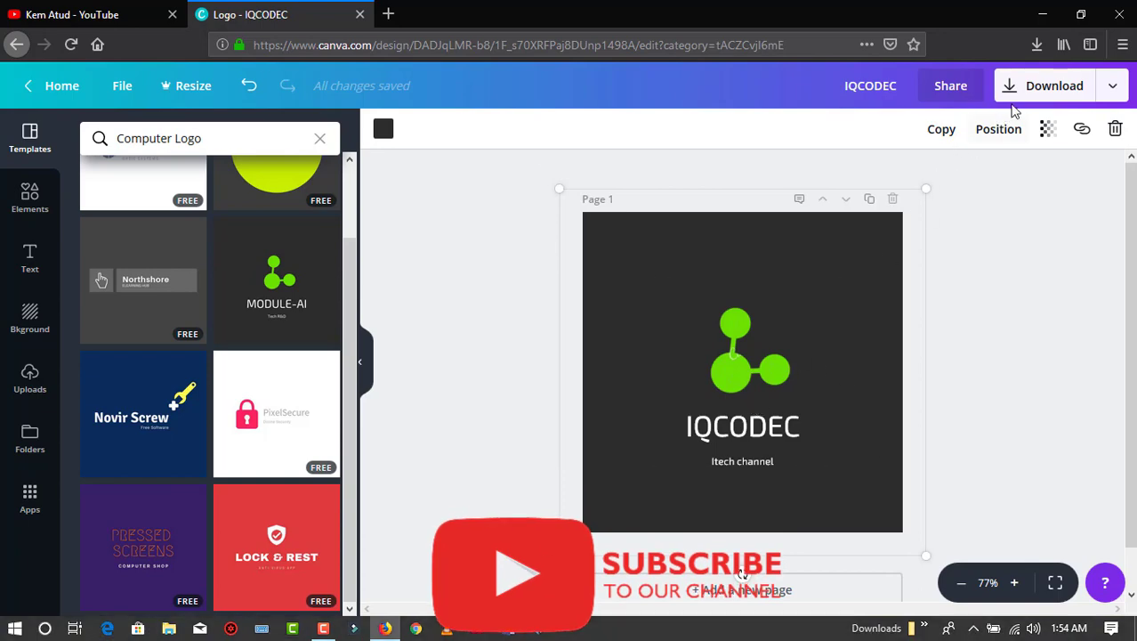
pyautogui.click(1054, 85)
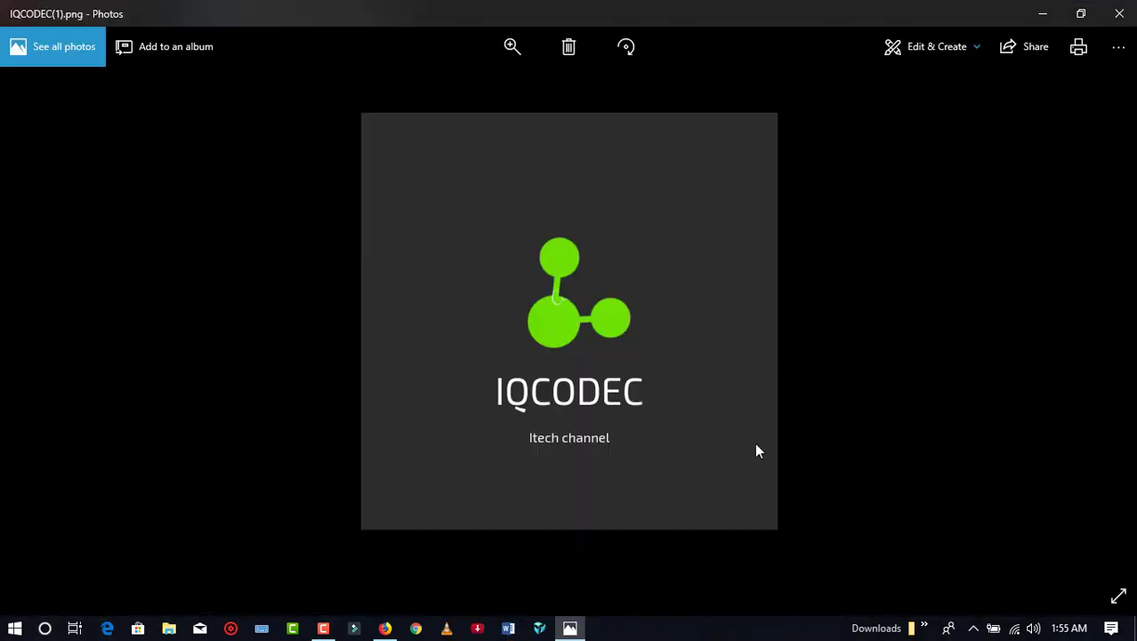
pyautogui.click(1132, 7)
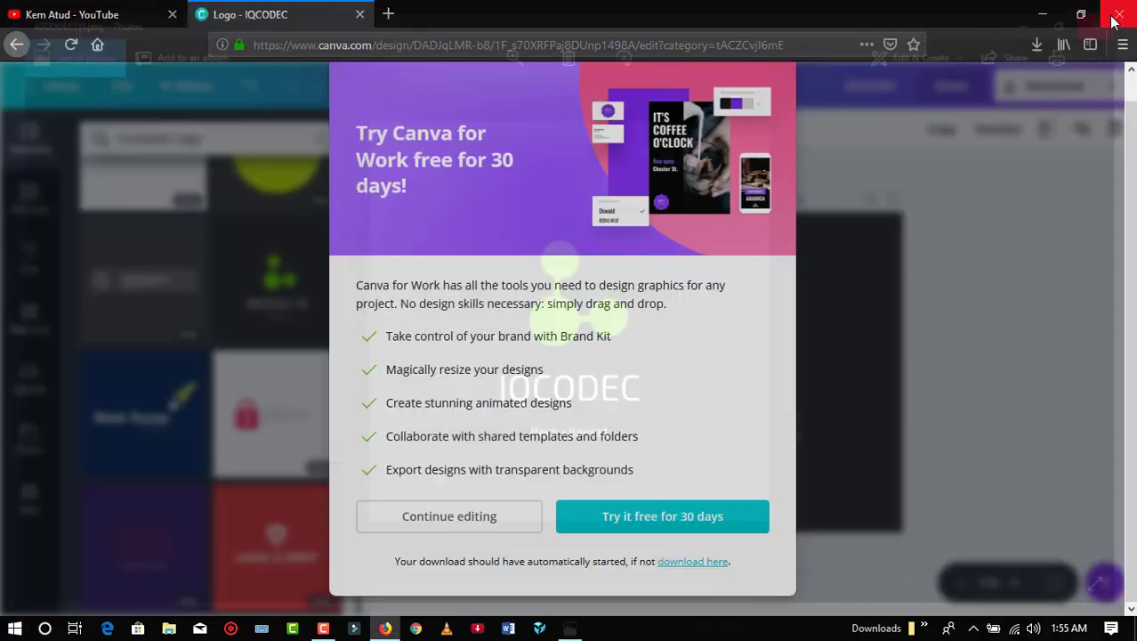
pyautogui.click(368, 15)
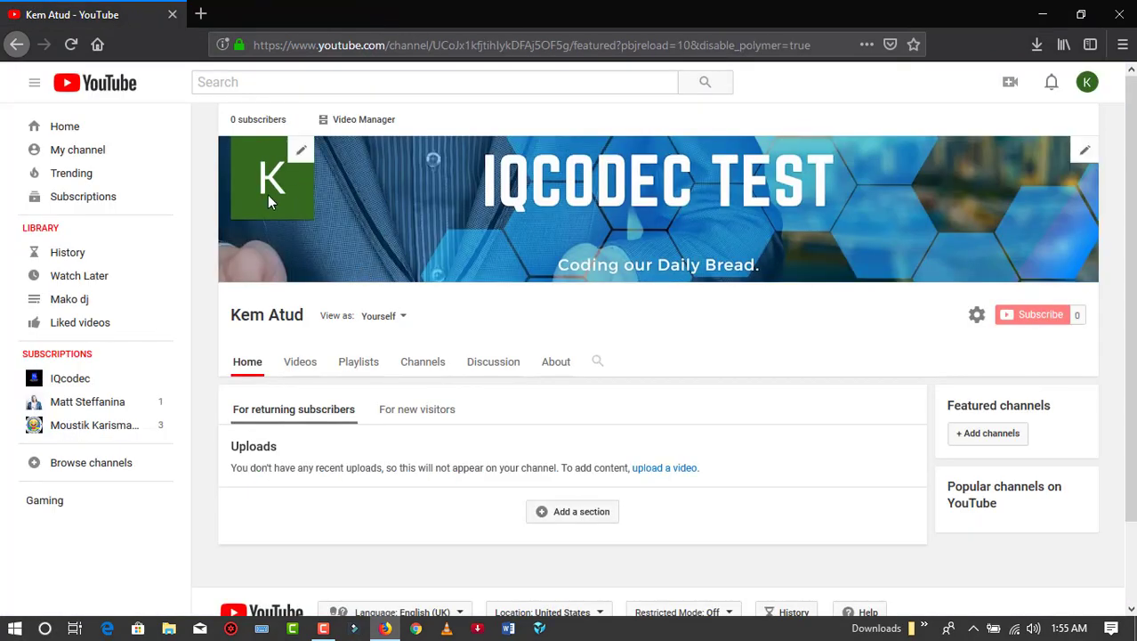
# - Start editing the YouTube channel icon and choose to upload a new Google profile photo
pyautogui.click(302, 153)
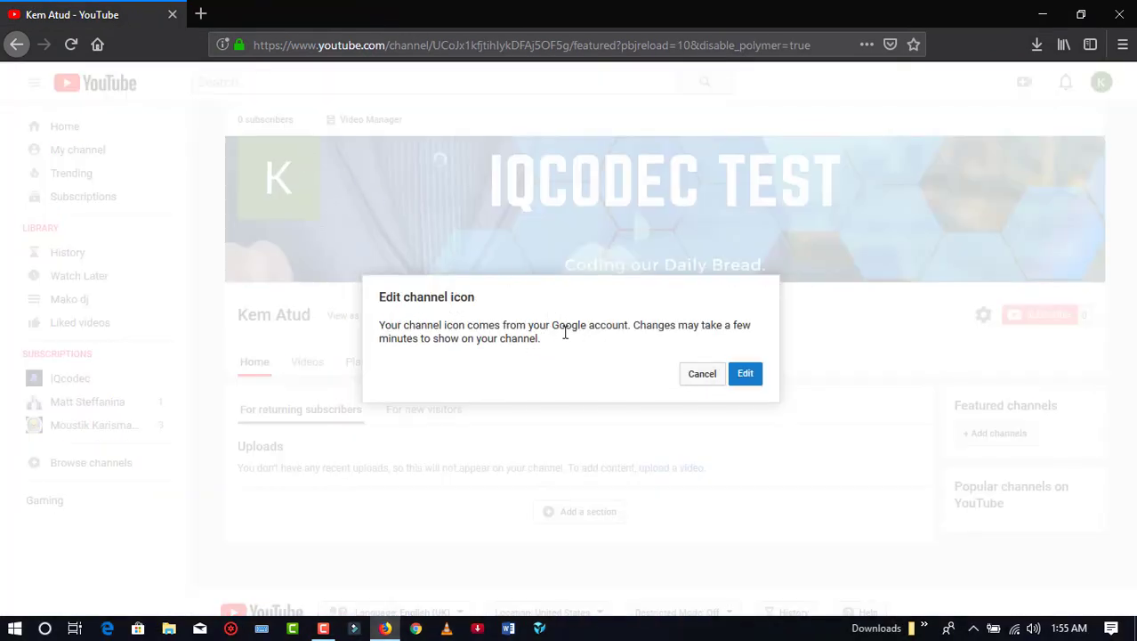
pyautogui.click(746, 373)
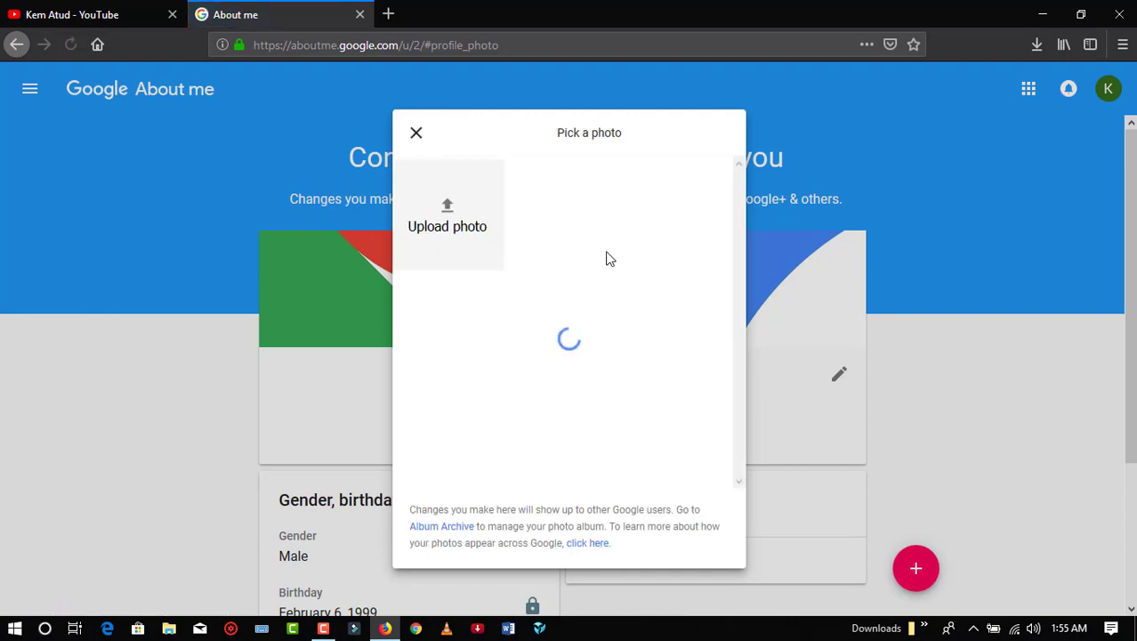
pyautogui.click(446, 213)
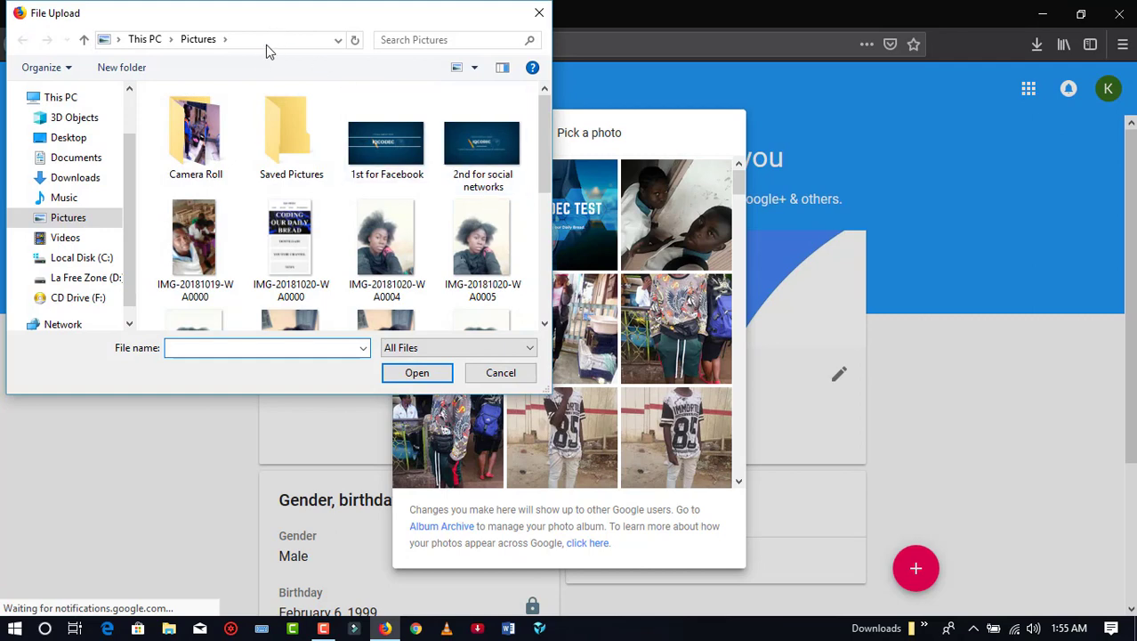
# - Upload the IQCODEC(1) image from the Downloads folder as the profile photo
pyautogui.moveTo(270, 32); pyautogui.dragTo(460, 118)
pyautogui.scroll(-1, 472, 283)
pyautogui.scroll(-1, 471, 283)
pyautogui.scroll(3, 472, 283)
pyautogui.click(280, 263)
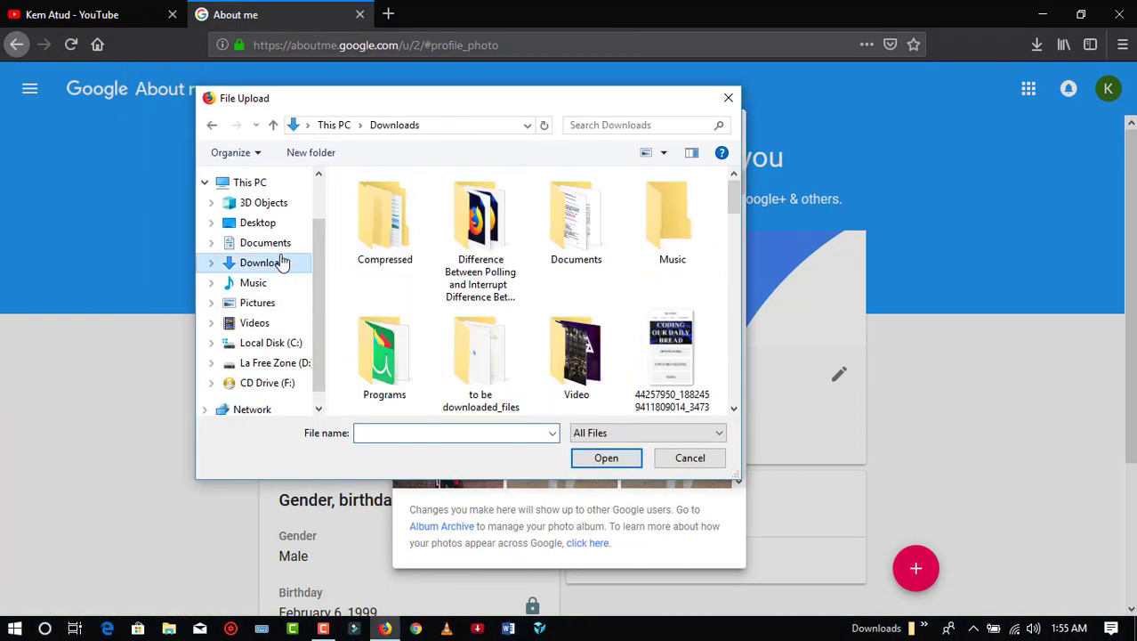
pyautogui.scroll(-8, 501, 267)
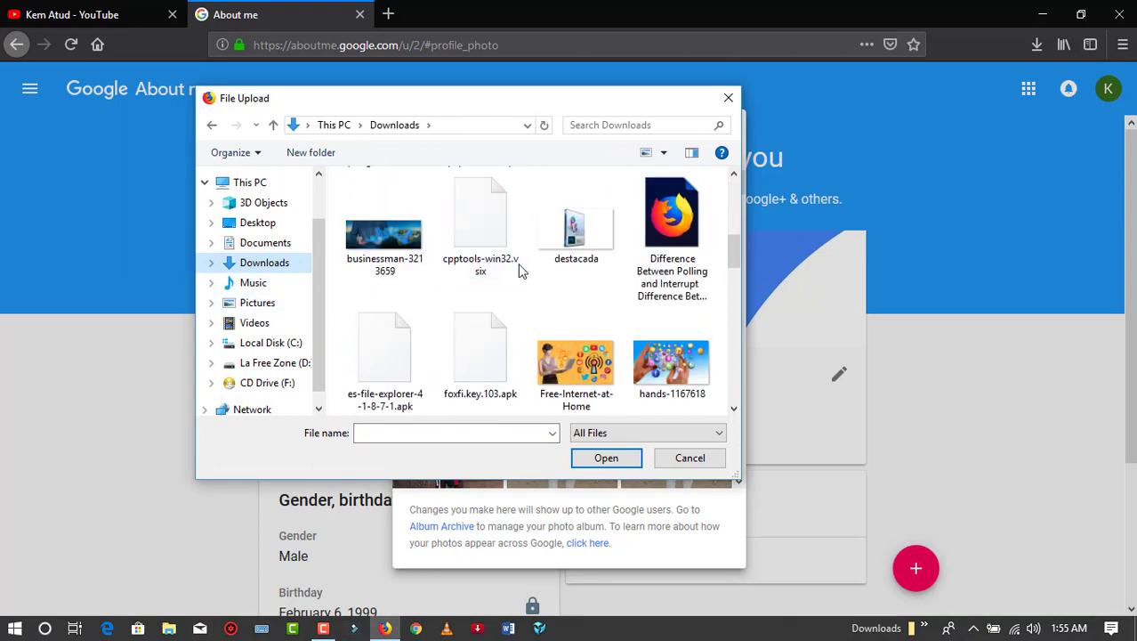
pyautogui.scroll(-1, 559, 296)
pyautogui.click(480, 238)
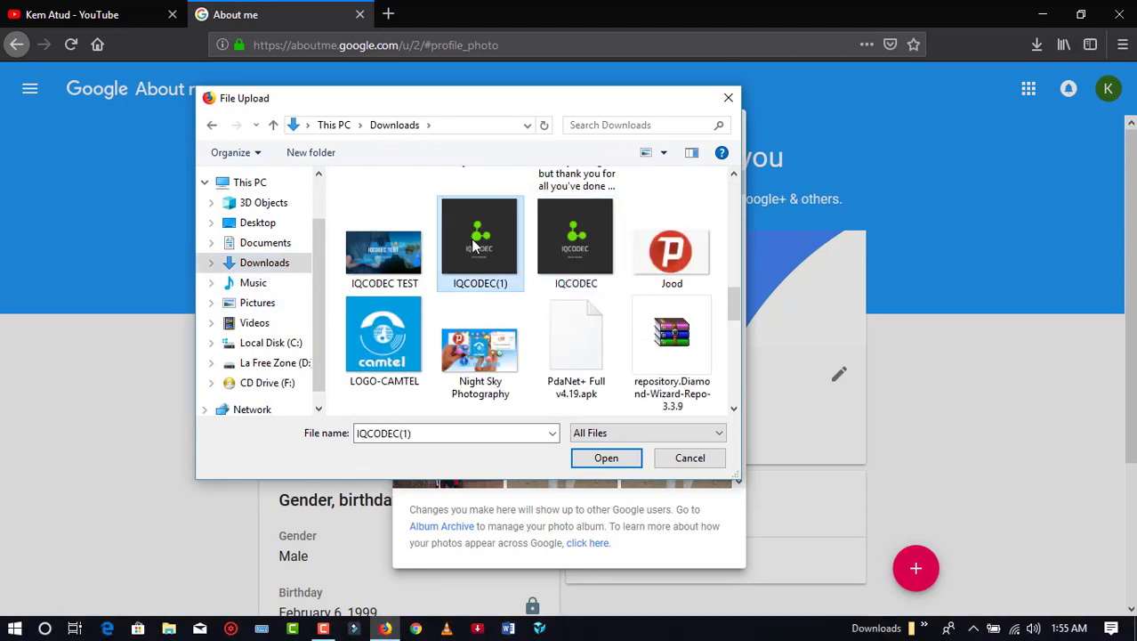
pyautogui.click(605, 459)
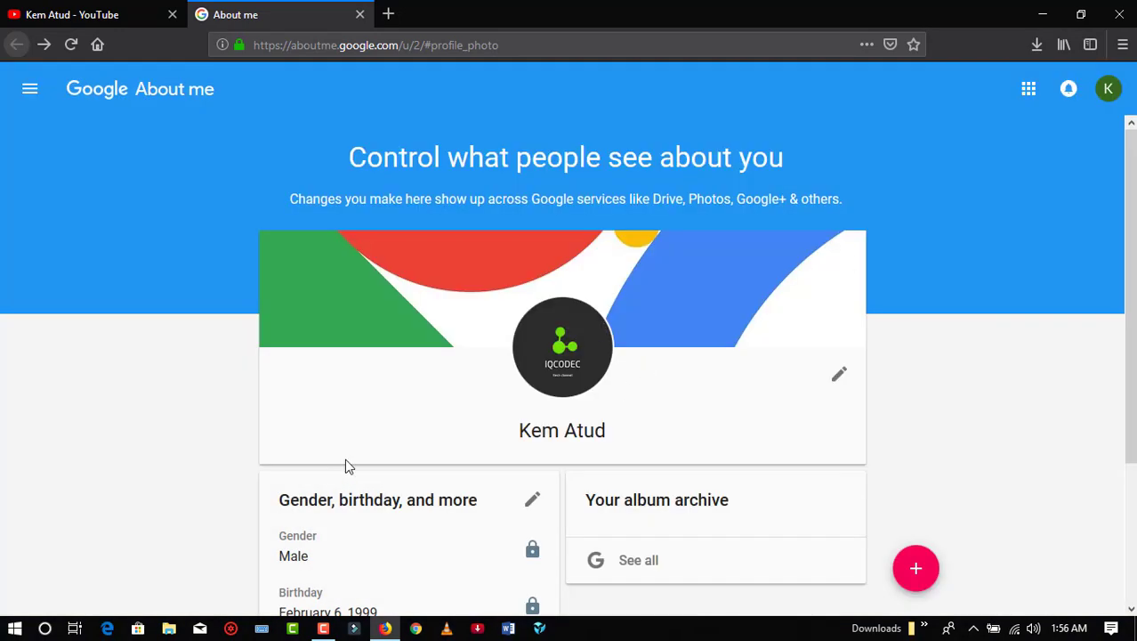
# - Check the new photo on the Google About me page, close that page, and reload the YouTube channel
pyautogui.scroll(-1, 523, 433)
pyautogui.scroll(-1, 551, 391)
pyautogui.scroll(2, 586, 347)
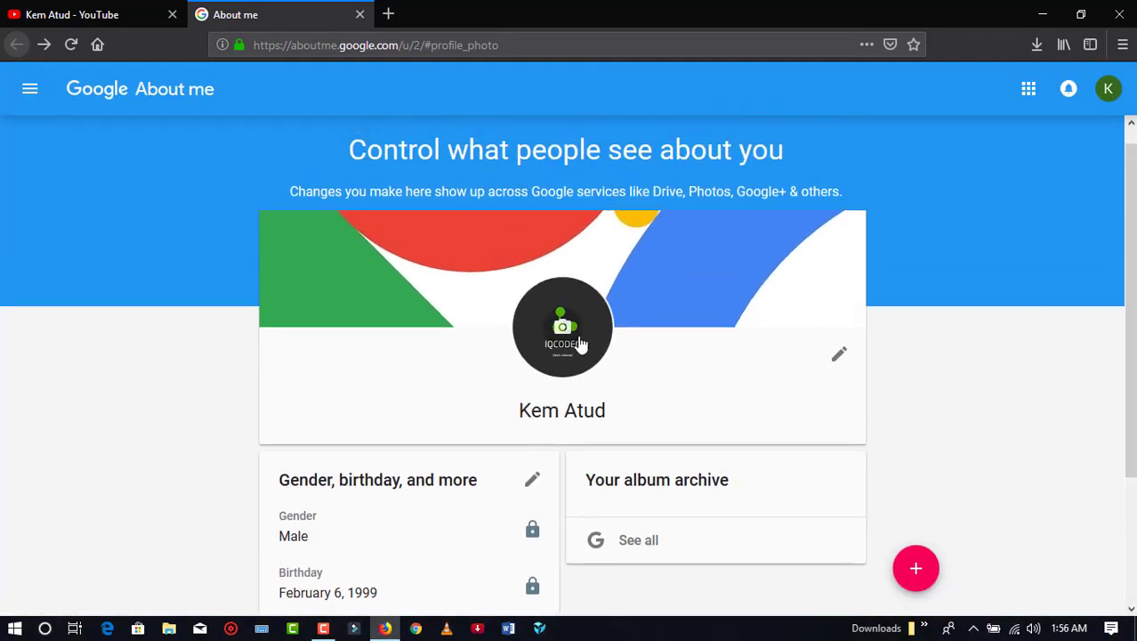
pyautogui.click(360, 14)
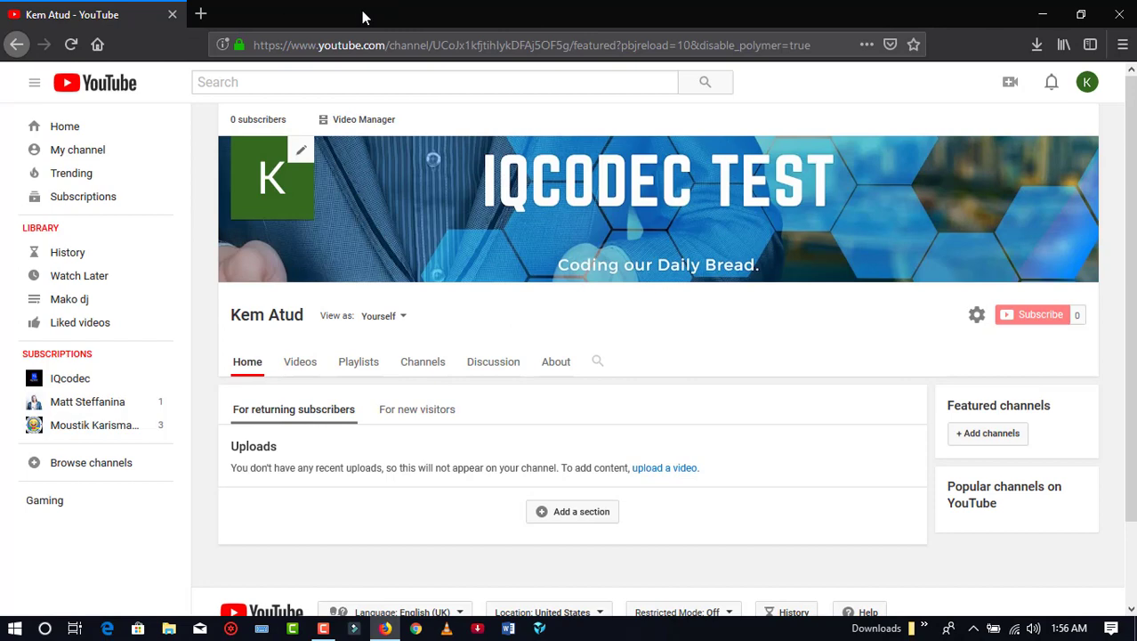
pyautogui.click(72, 45)
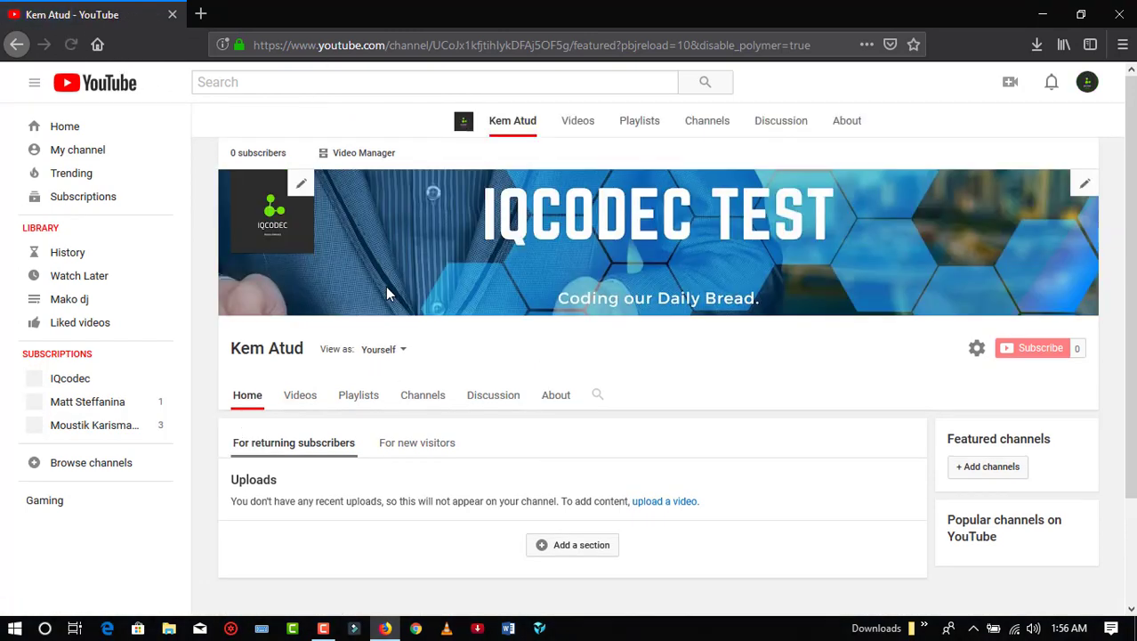
# - Examine the new icon and banner on the channel page, in the account menu and in the subscriber view
pyautogui.scroll(-2, 354, 233)
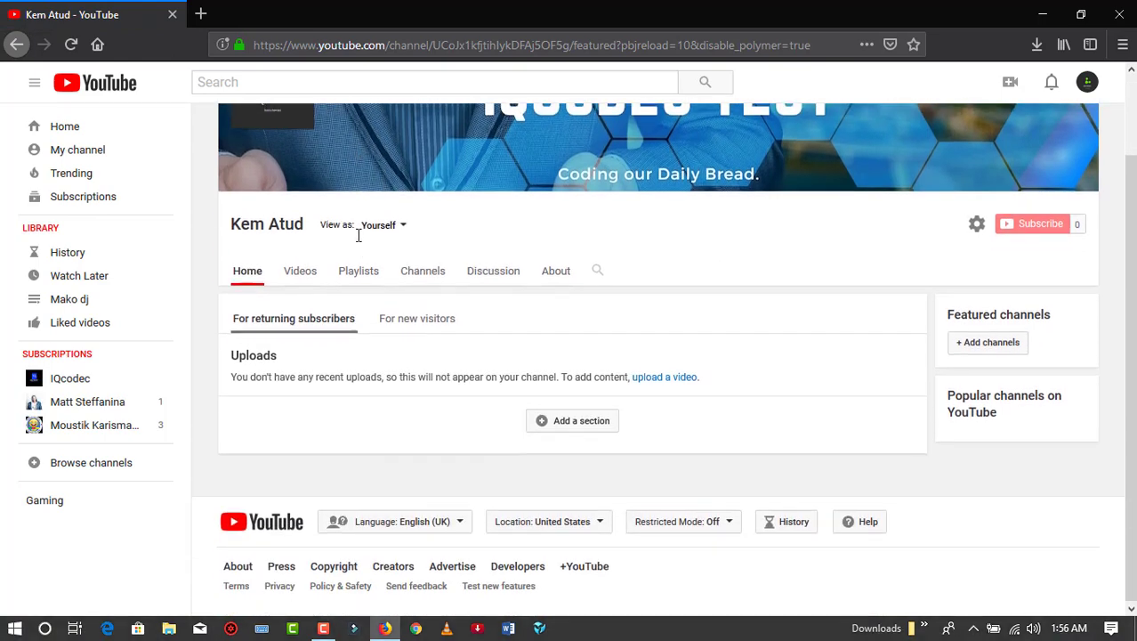
pyautogui.scroll(2, 354, 233)
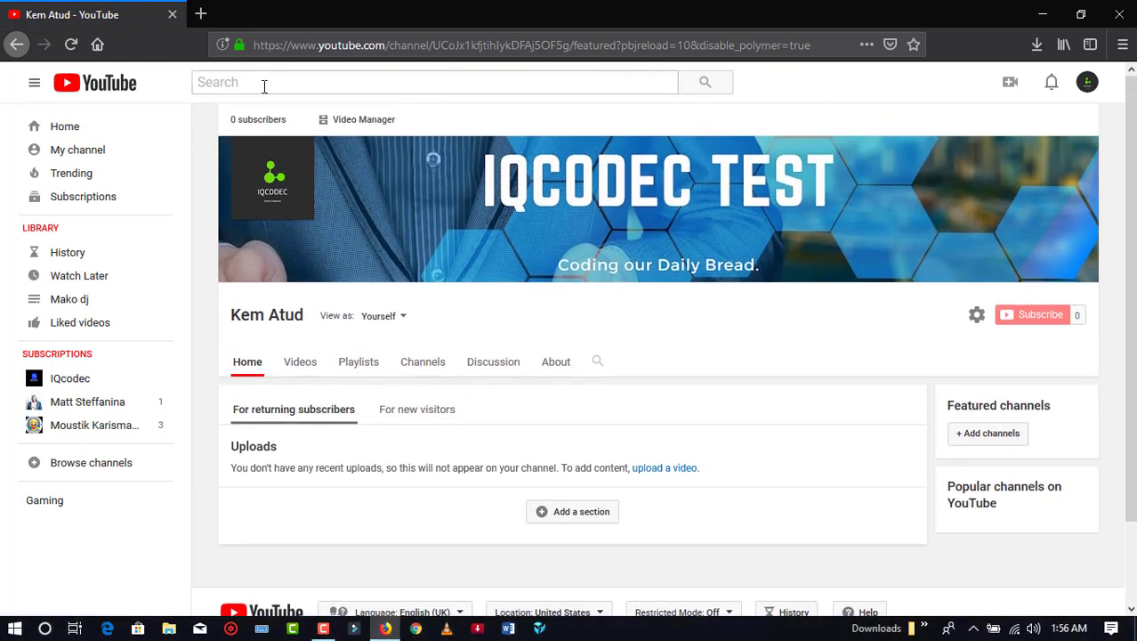
pyautogui.click(34, 82)
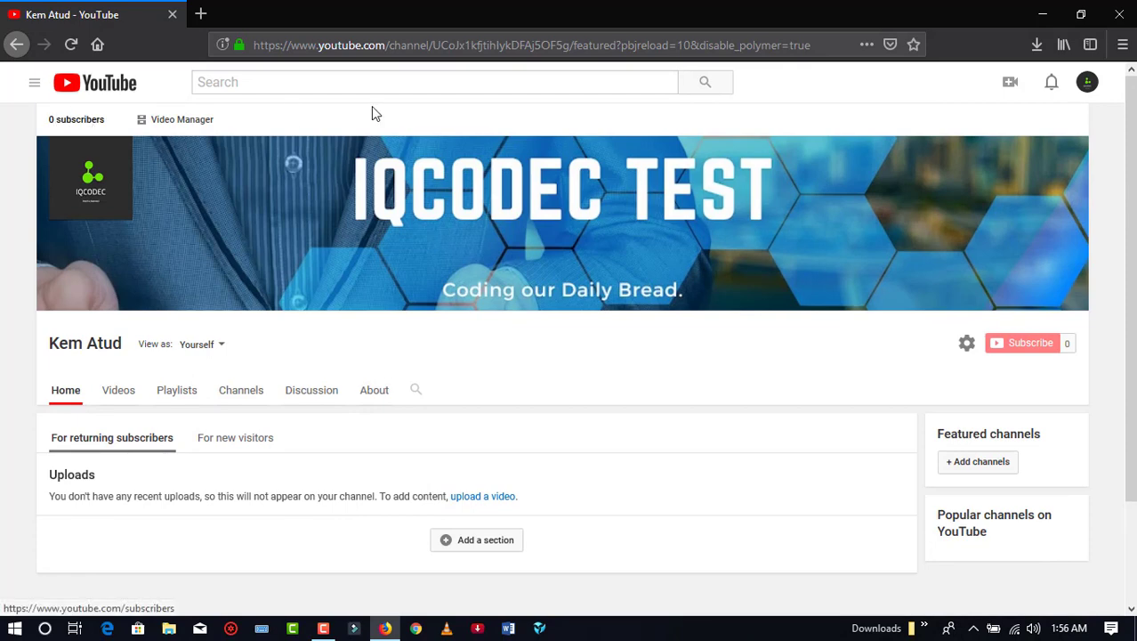
pyautogui.click(1088, 83)
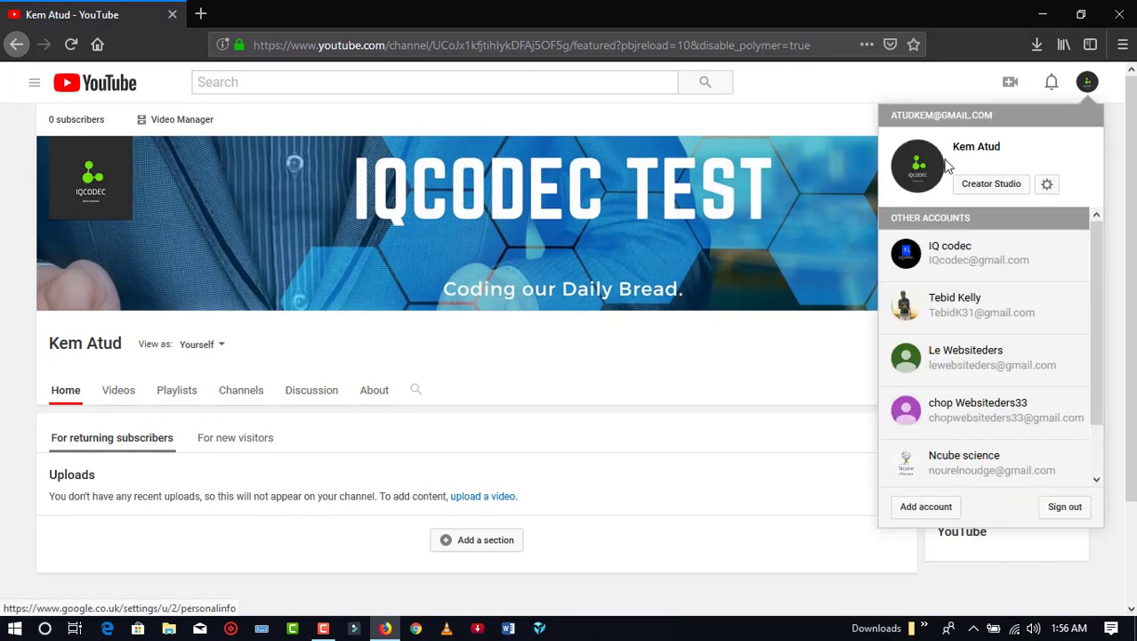
pyautogui.click(527, 330)
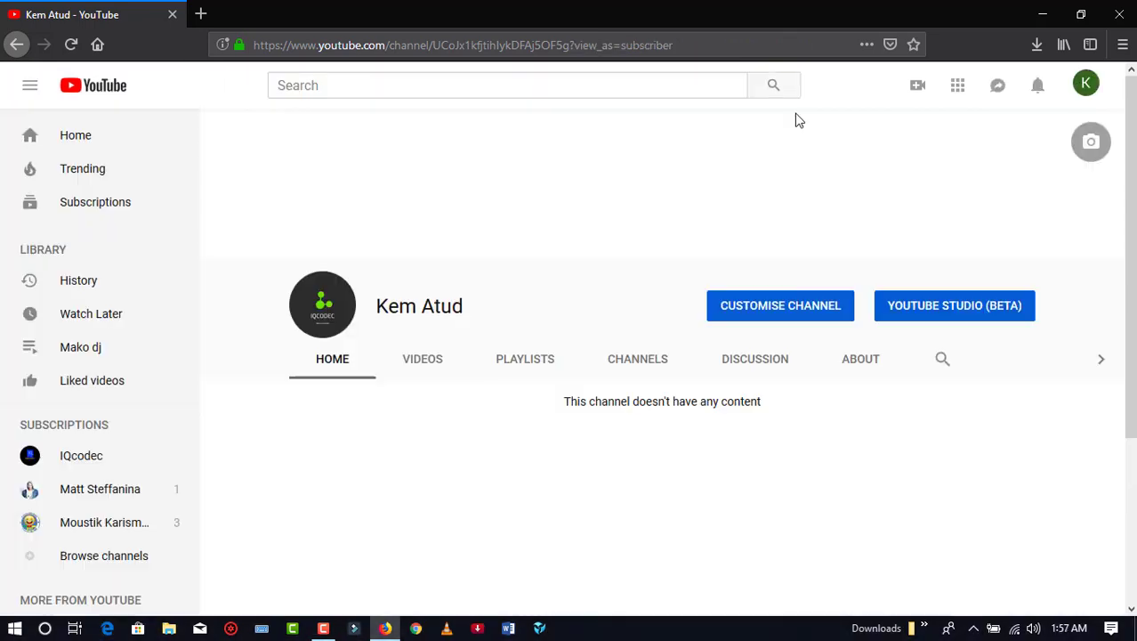
pyautogui.scroll(-3, 689, 496)
pyautogui.scroll(3, 689, 495)
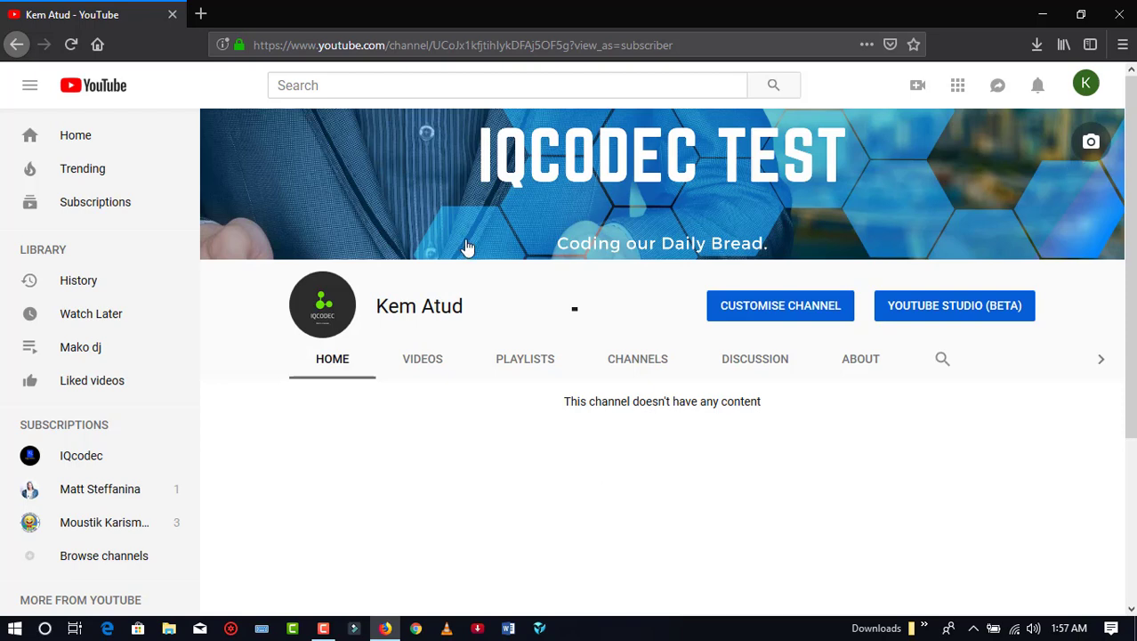
pyautogui.click(351, 303)
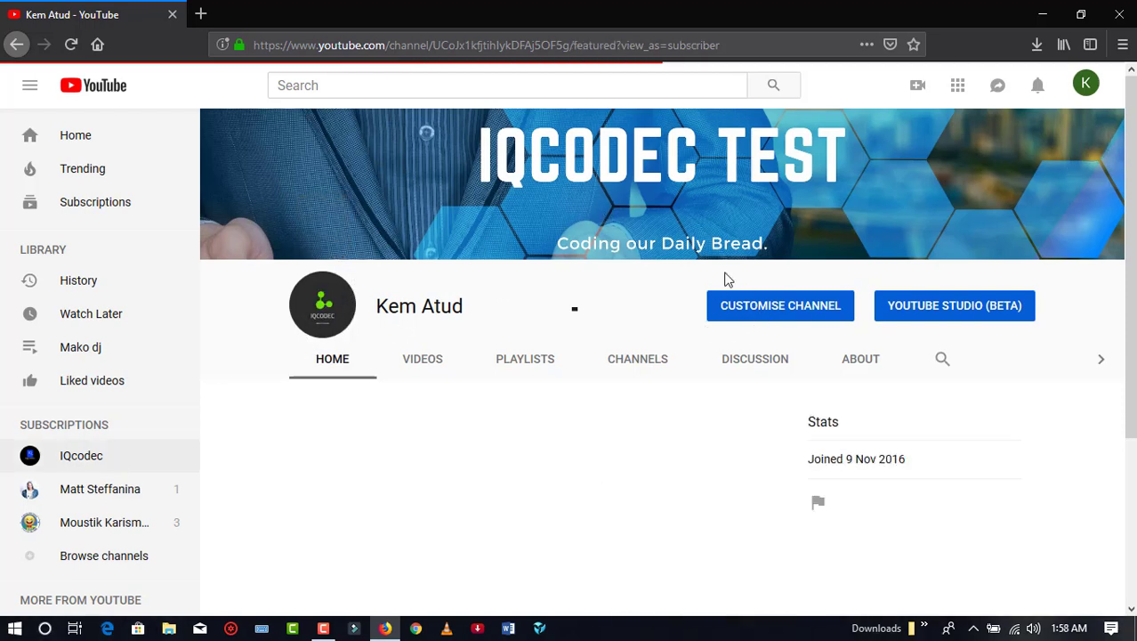